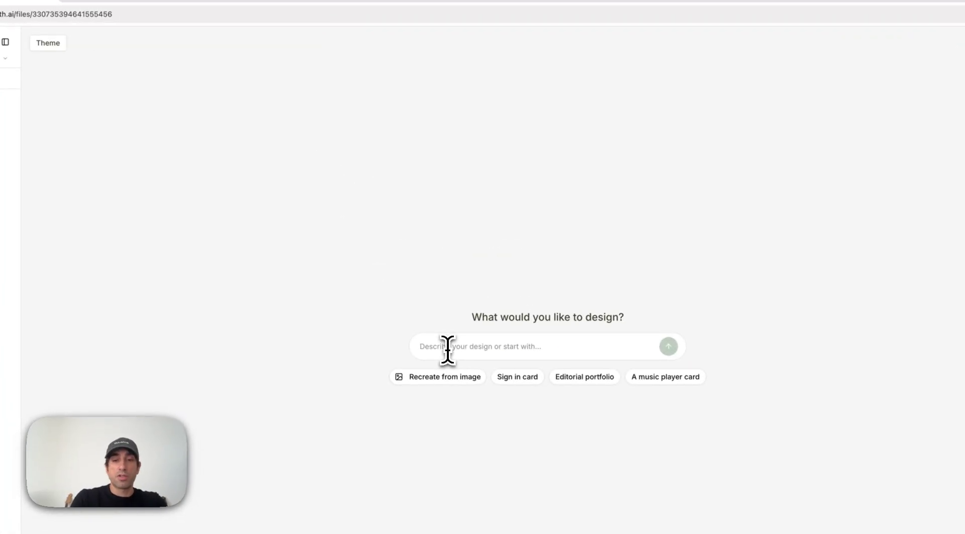
pyautogui.write('ask')
pyautogui.press('BackSpace')
pyautogui.press('BackSpace')
pyautogui.press('BackSpace')
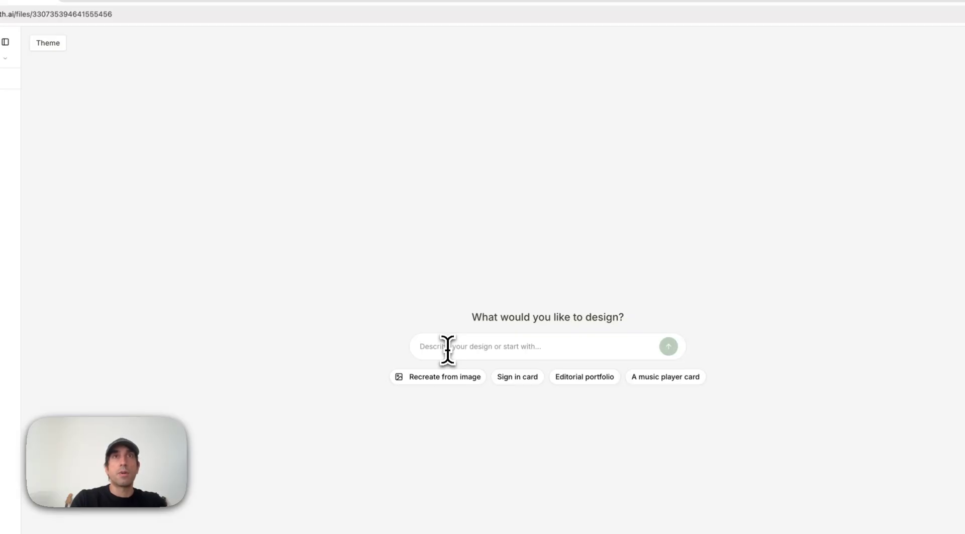
# Step: Add a blank 800 × 600 component to the canvas and reposition it there
pyautogui.click(440, 319)
pyautogui.moveTo(432, 164); pyautogui.dragTo(324, 207)
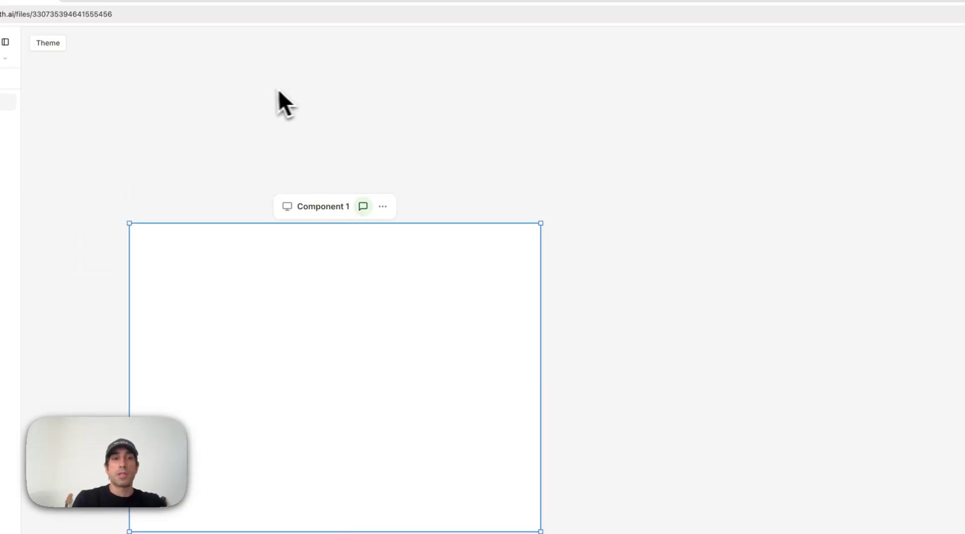
pyautogui.scroll(5, 265, 170)
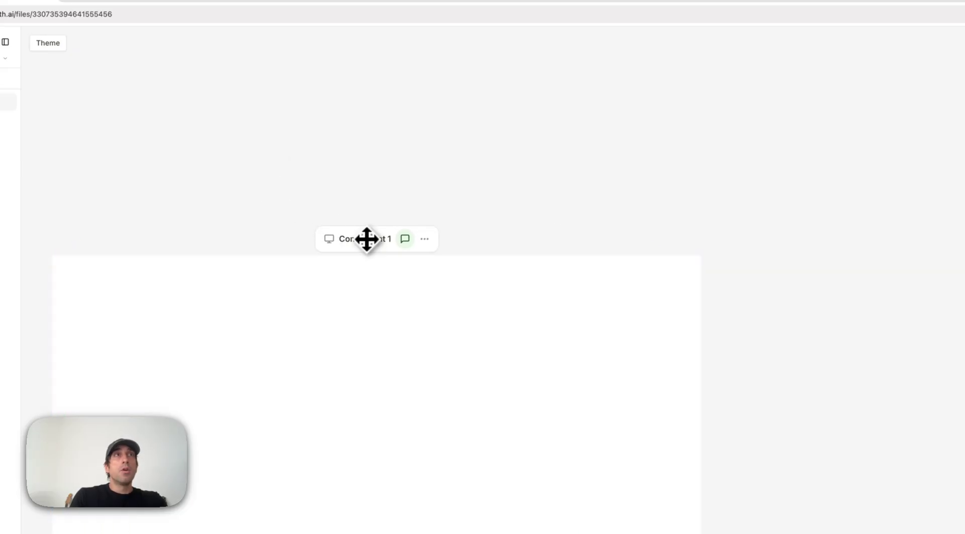
pyautogui.moveTo(366, 237); pyautogui.dragTo(446, 134)
pyautogui.scroll(-2, 302, 149)
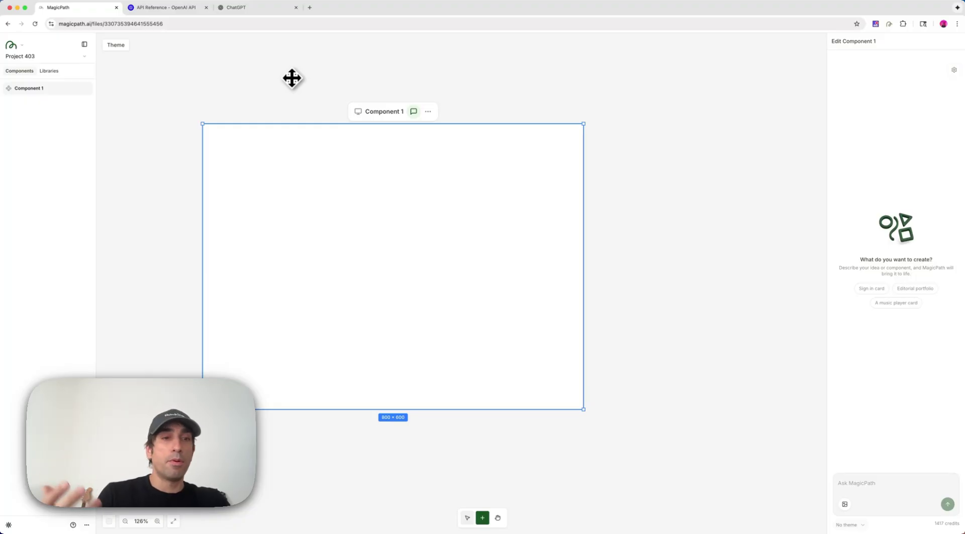
# Step: Switch to ChatGPT and capture a screenshot of its "Ask anything" prompt box
pyautogui.click(258, 8)
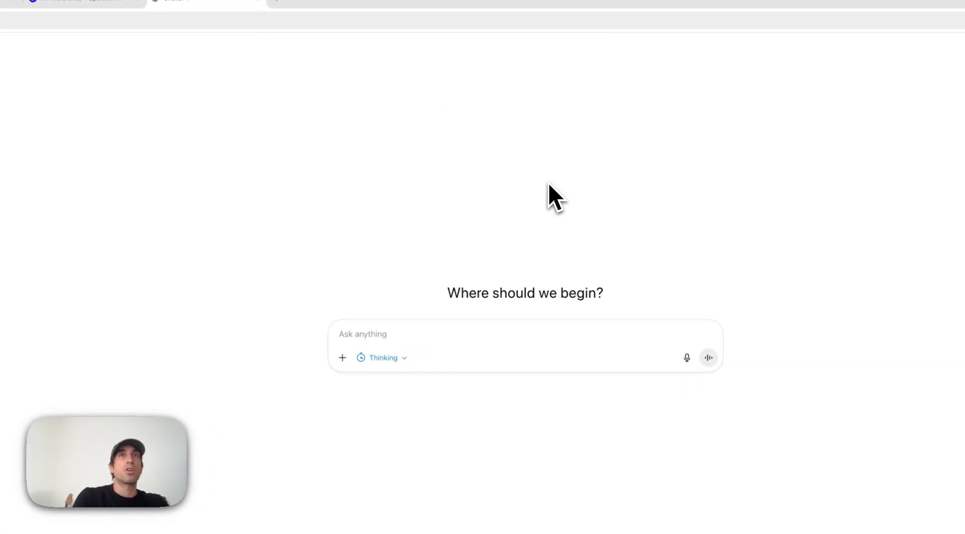
pyautogui.moveTo(320, 308); pyautogui.dragTo(736, 388)
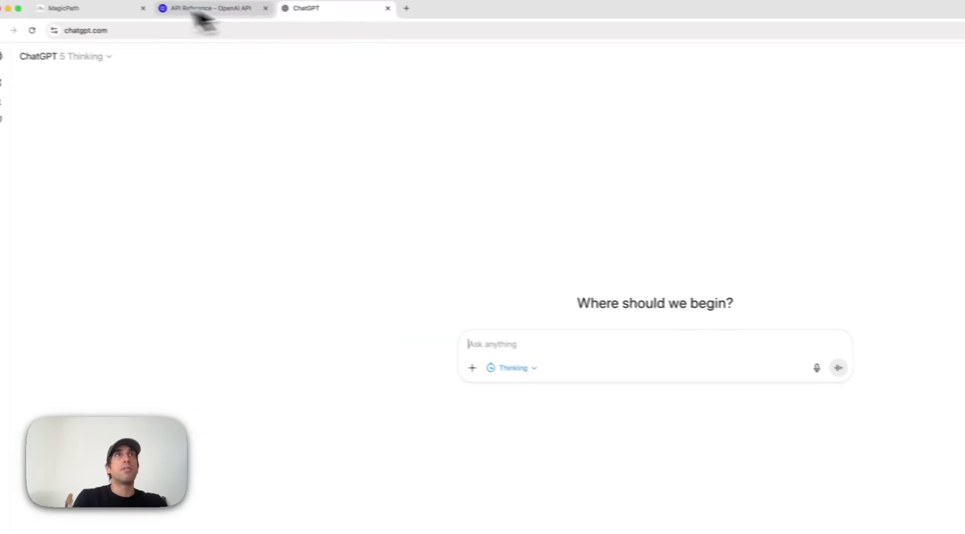
# Step: Return to MagicPath, attach the prompt box screenshot to Component 1's chat and submit the prompt "make this"
pyautogui.click(115, 8)
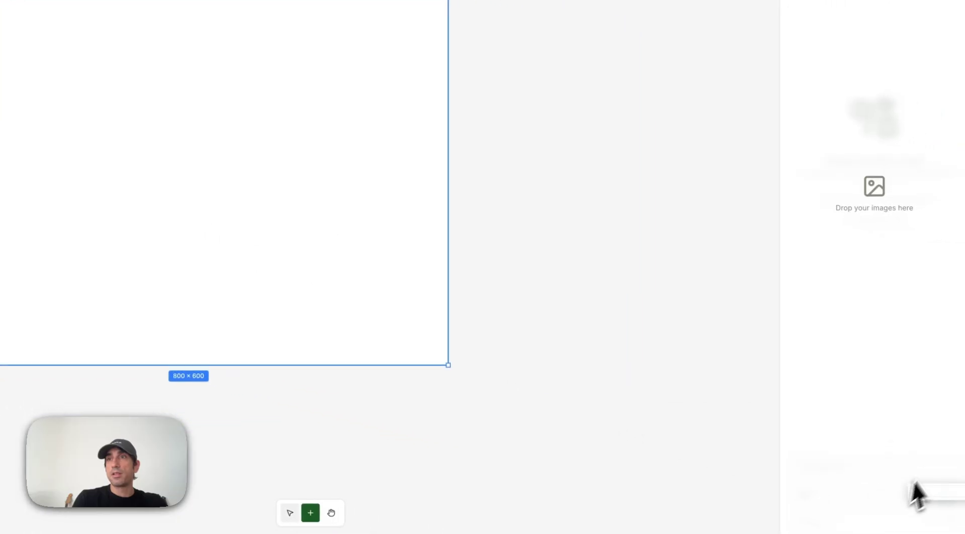
pyautogui.moveTo(916, 495); pyautogui.dragTo(832, 469)
pyautogui.write('make th')
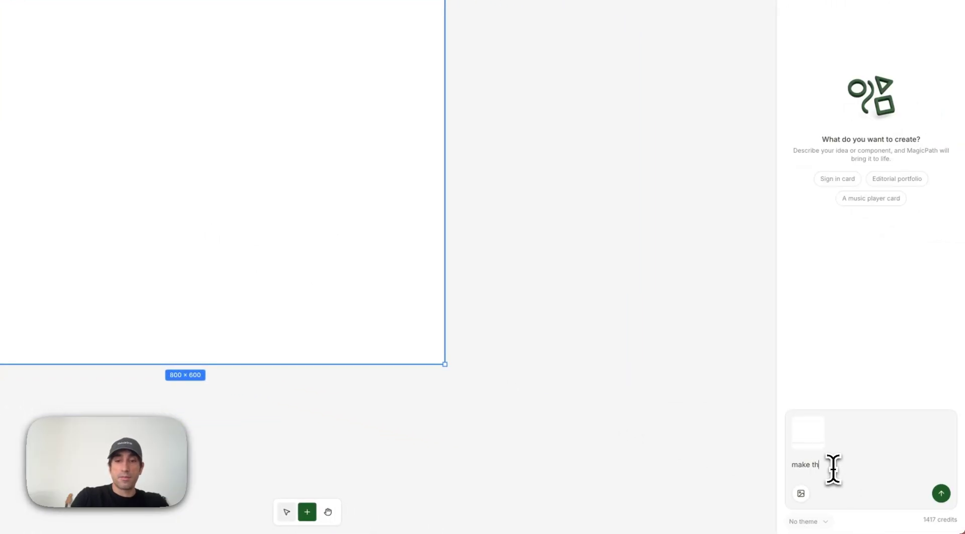
pyautogui.write('is')
pyautogui.press('Return')
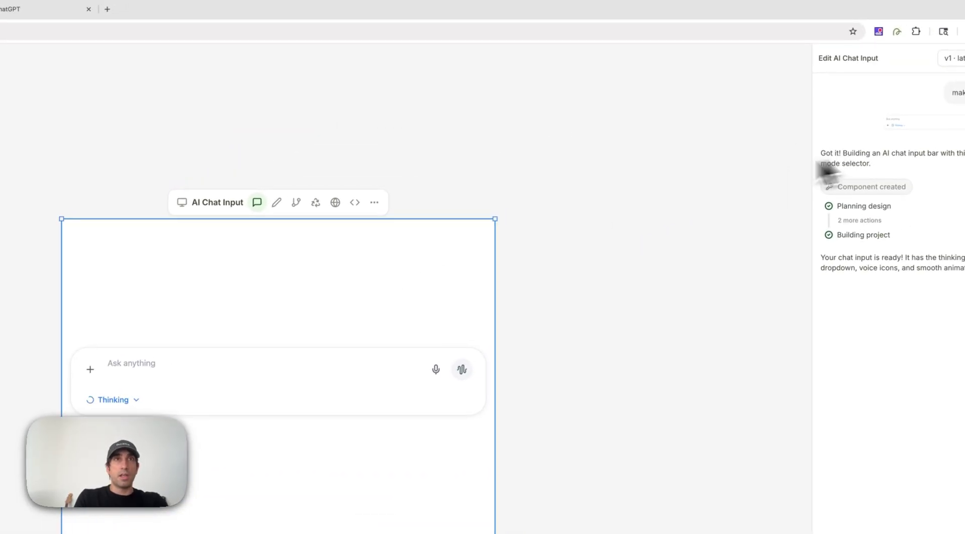
# Step: Open the AI Chat Input component for visual editing and delete its microphone button
pyautogui.click(277, 202)
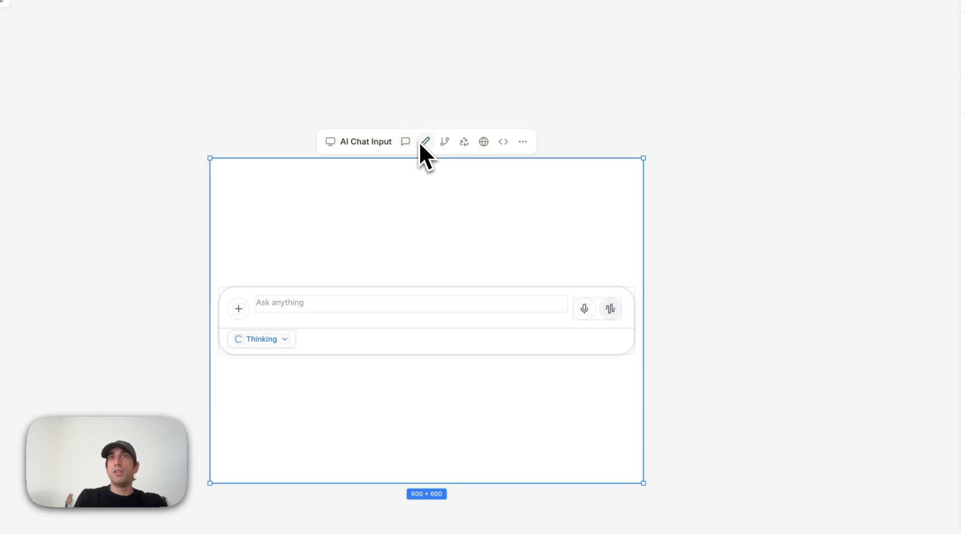
pyautogui.click(422, 143)
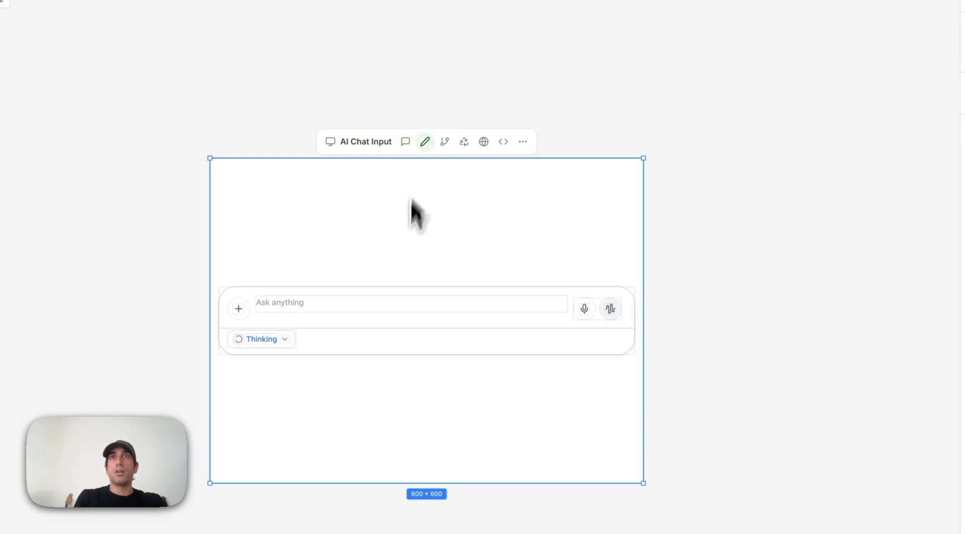
pyautogui.click(579, 315)
pyautogui.press('Delete')
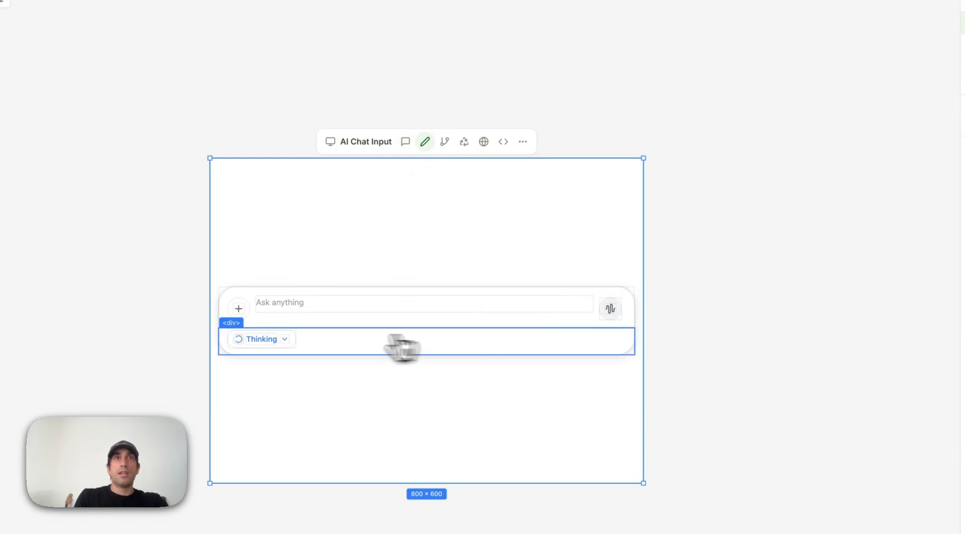
# Step: Delete the Thinking selector and the empty row left below the "Ask anything" input
pyautogui.click(292, 341)
pyautogui.press('Delete')
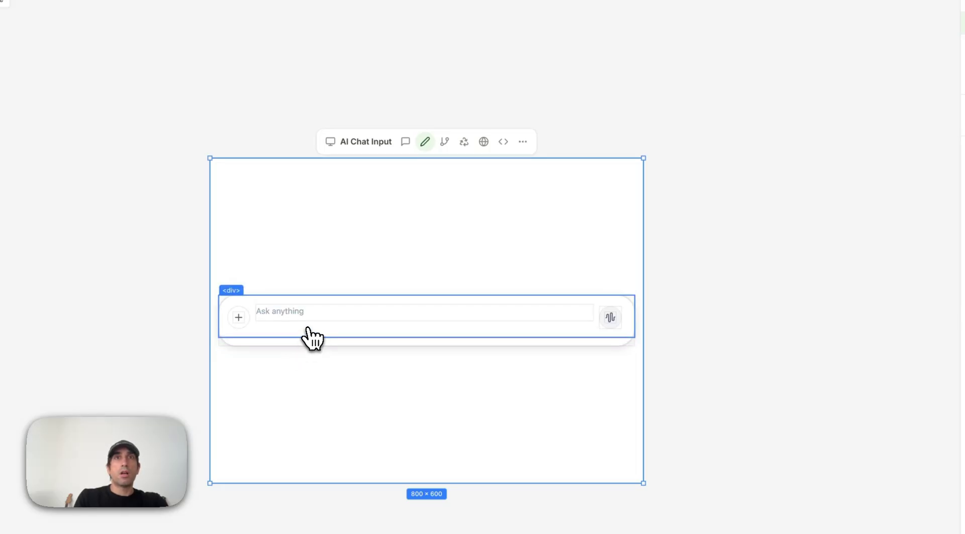
pyautogui.click(312, 336)
pyautogui.click(620, 301)
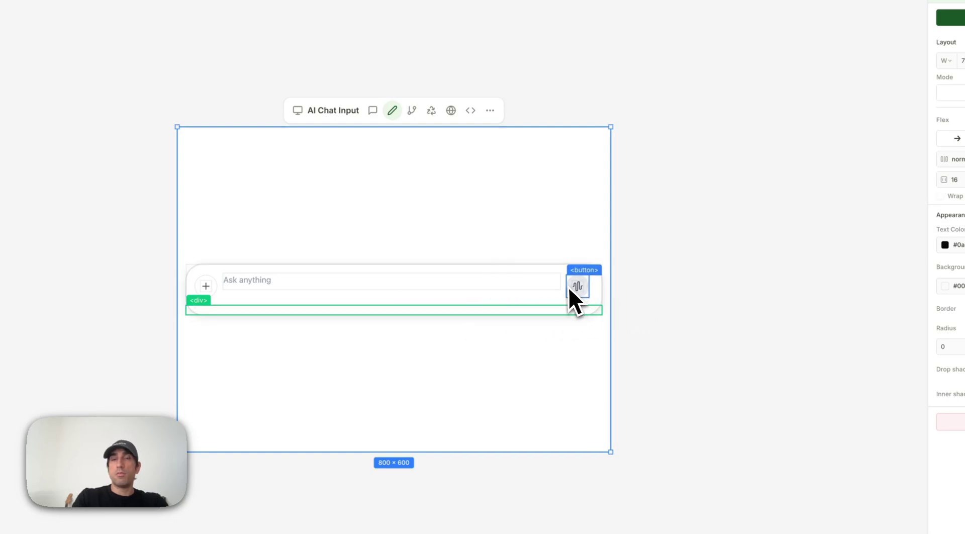
pyautogui.press('Delete')
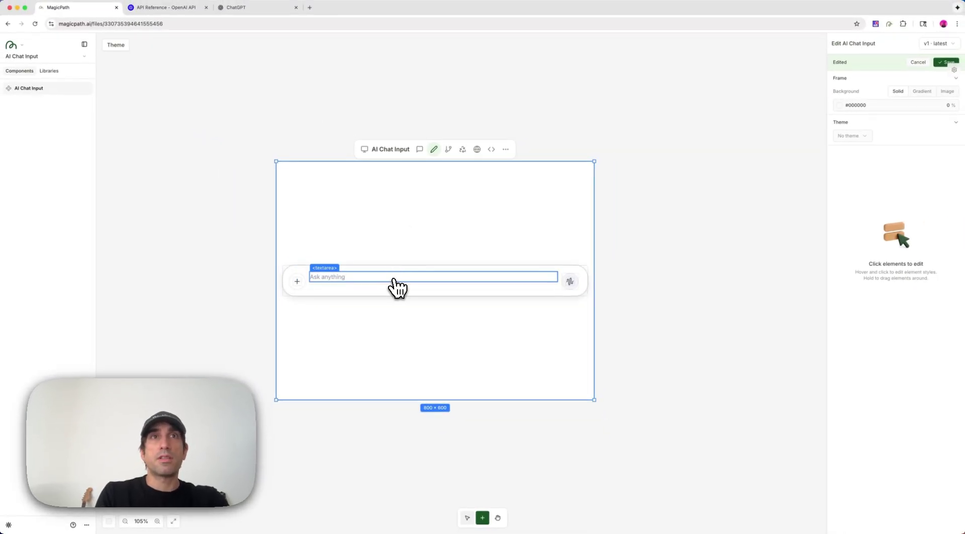
# Step: Set the layout mode of the container around the "Ask anything" text area to Flex, with its content vertically centred
pyautogui.click(396, 291)
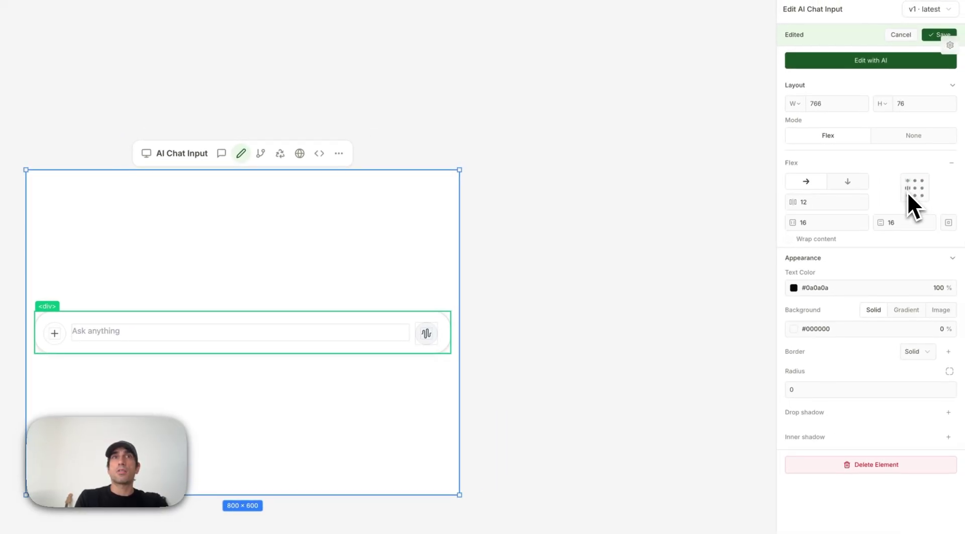
pyautogui.click(258, 335)
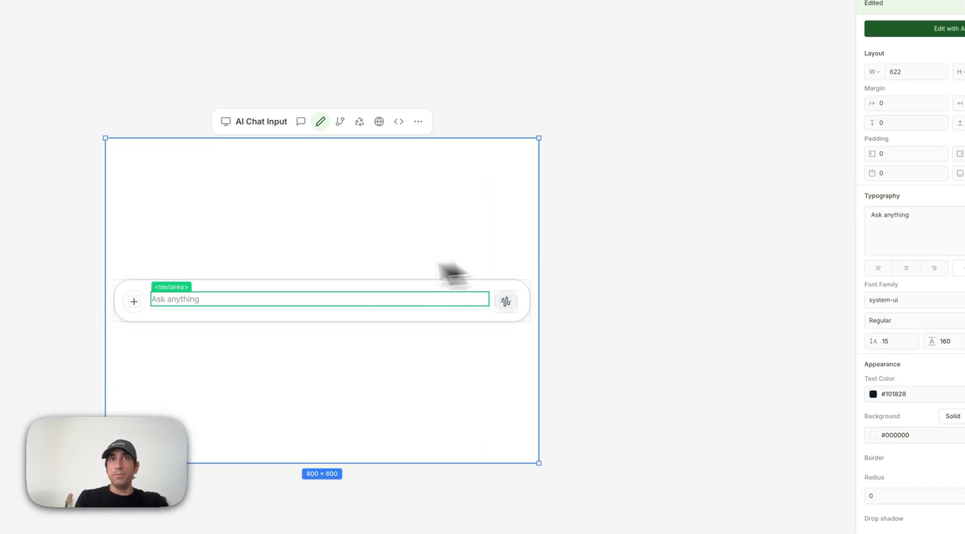
pyautogui.click(350, 309)
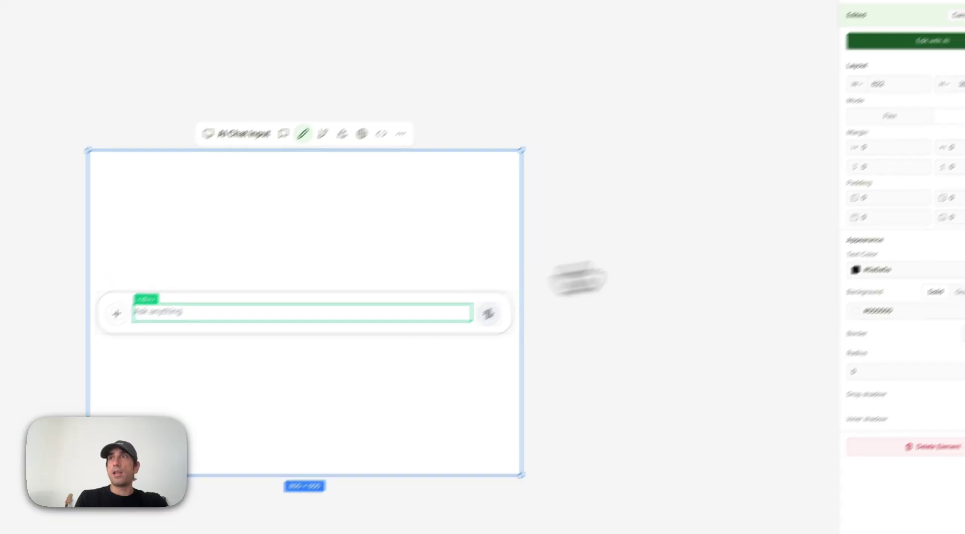
pyautogui.click(827, 160)
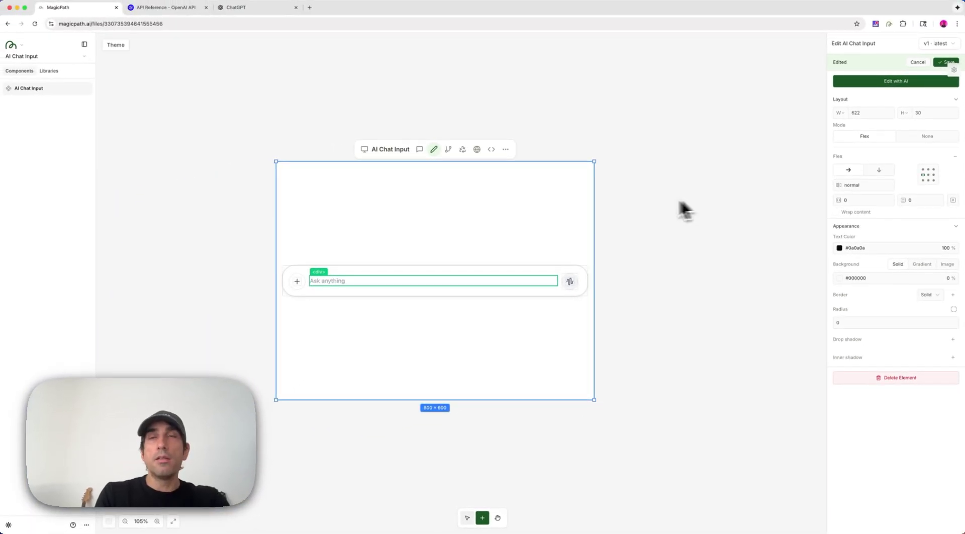
# Step: Save the edits made to the AI Chat Input component
pyautogui.click(569, 280)
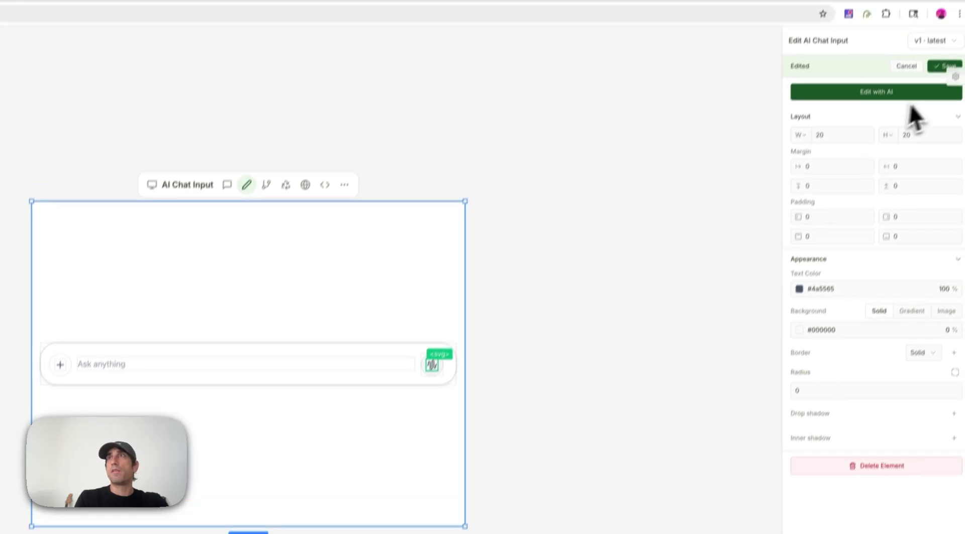
pyautogui.click(937, 68)
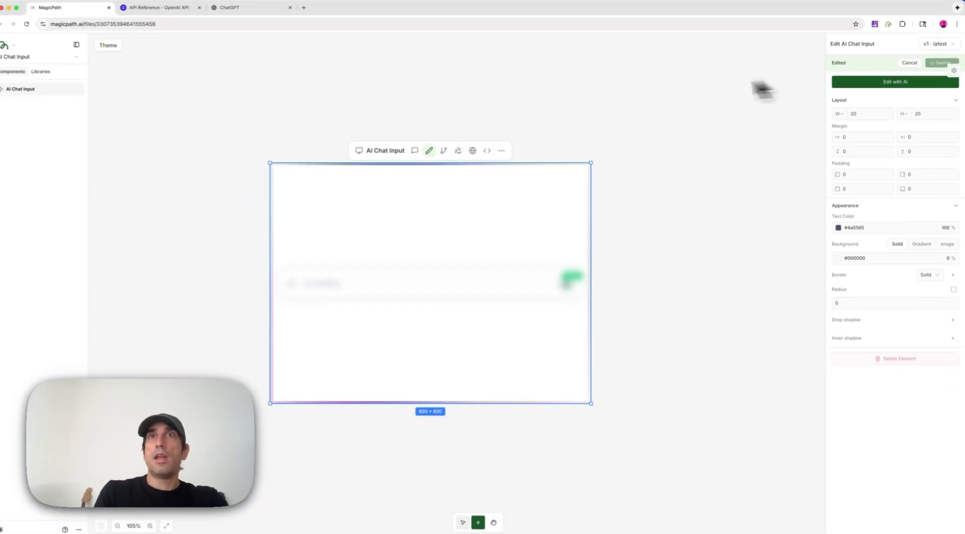
pyautogui.hscroll(5, 625, 140)
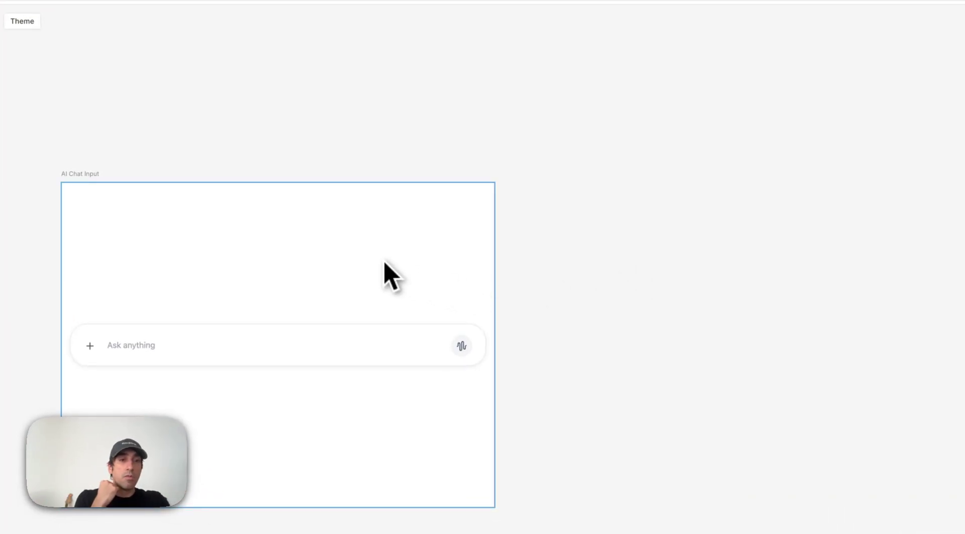
# Step: Reopen AI Chat Input for editing and have AI regenerate its waveform icon with the prompt "change to a arrow up icon"
pyautogui.click(384, 262)
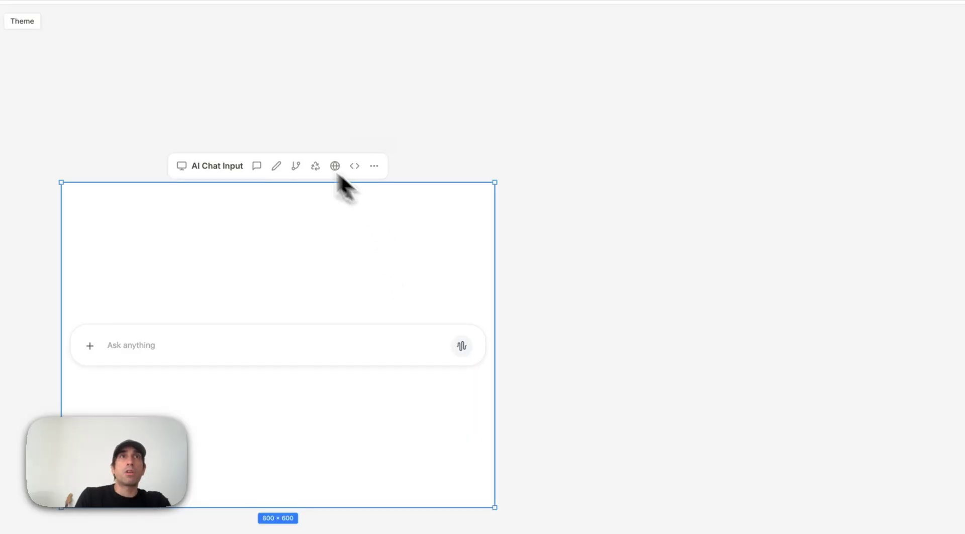
pyautogui.click(257, 165)
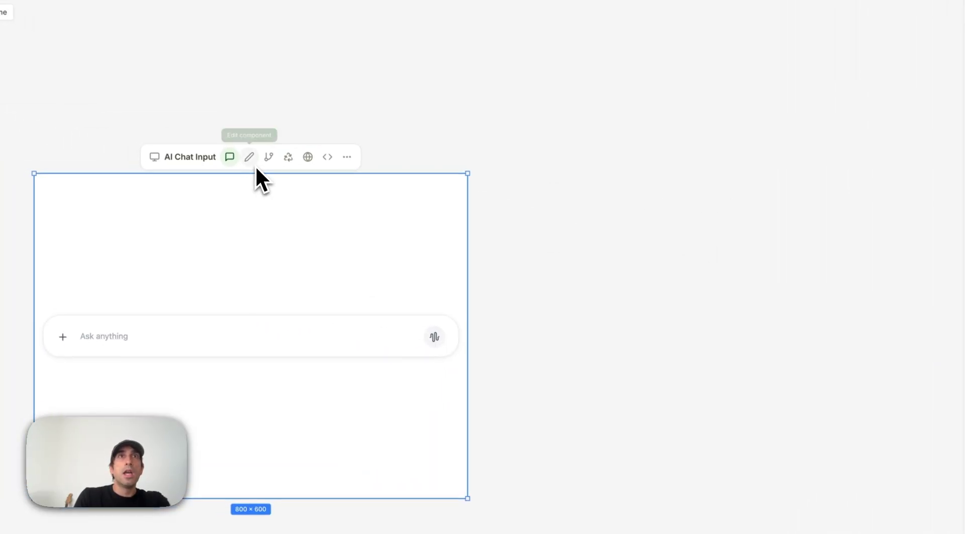
pyautogui.click(254, 164)
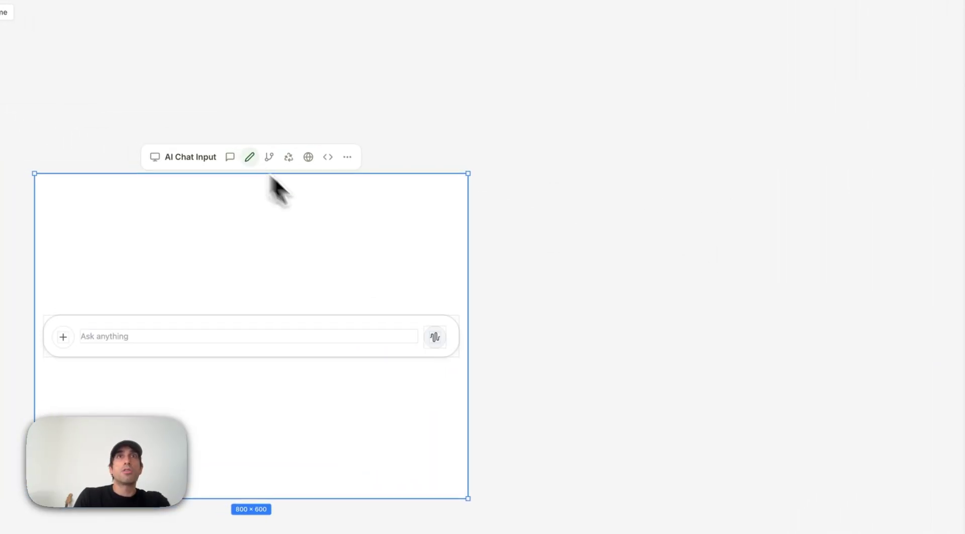
pyautogui.click(436, 343)
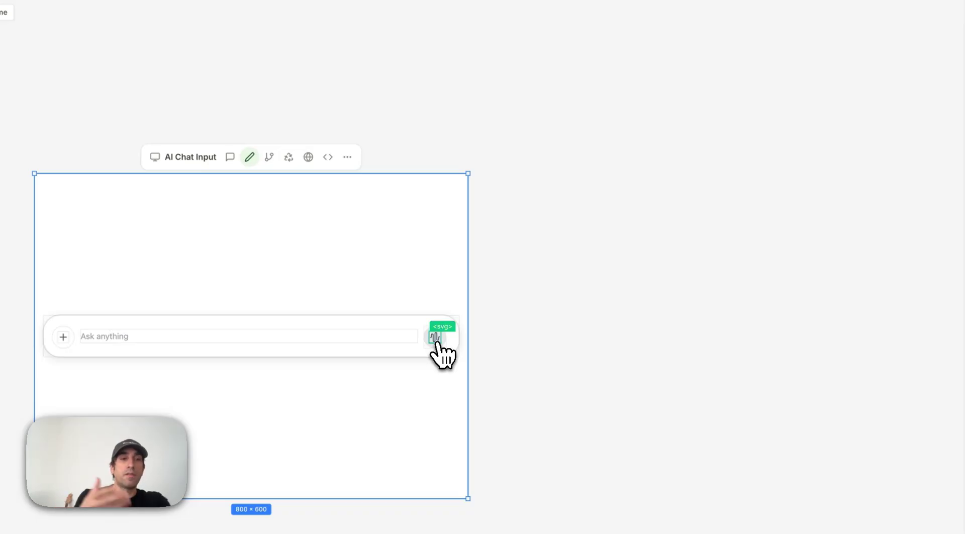
pyautogui.click(865, 92)
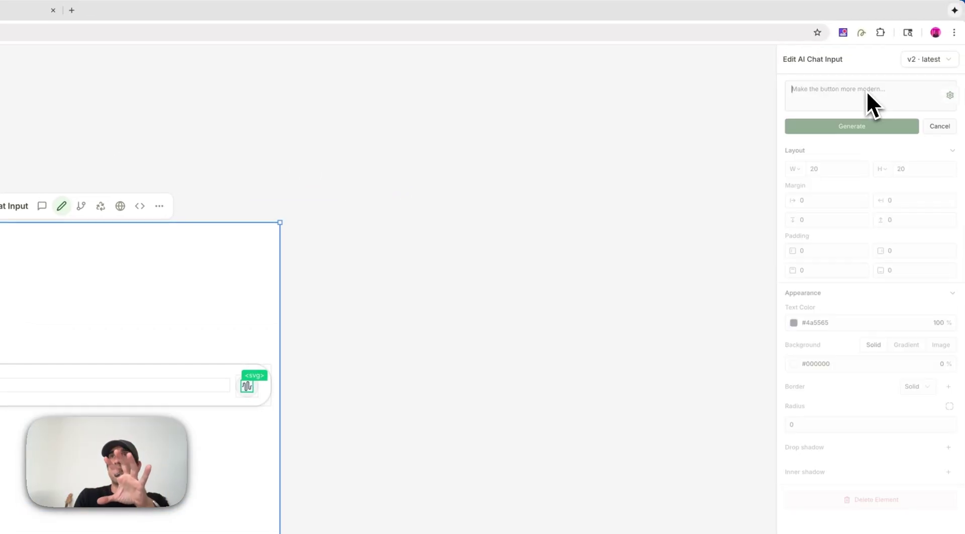
pyautogui.write('change to')
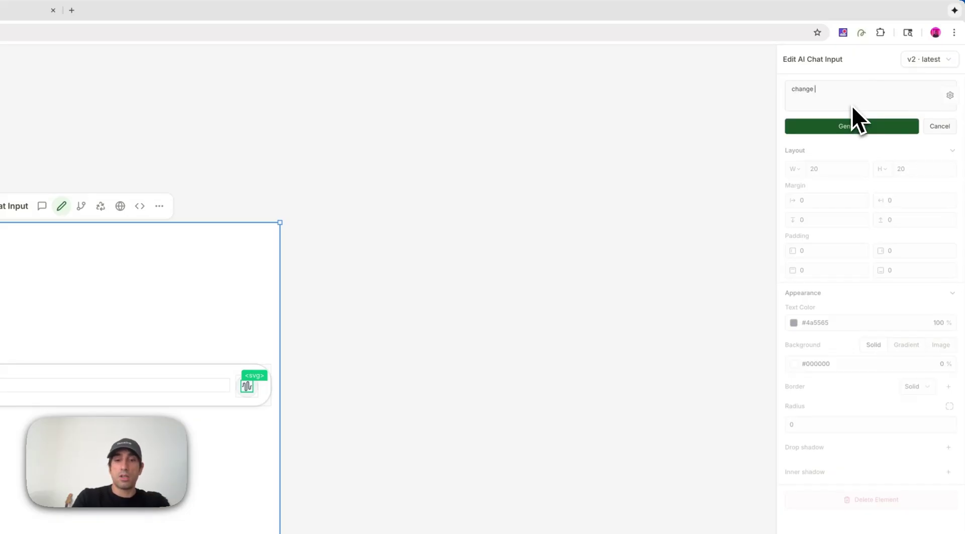
pyautogui.write(' a arrow up icon')
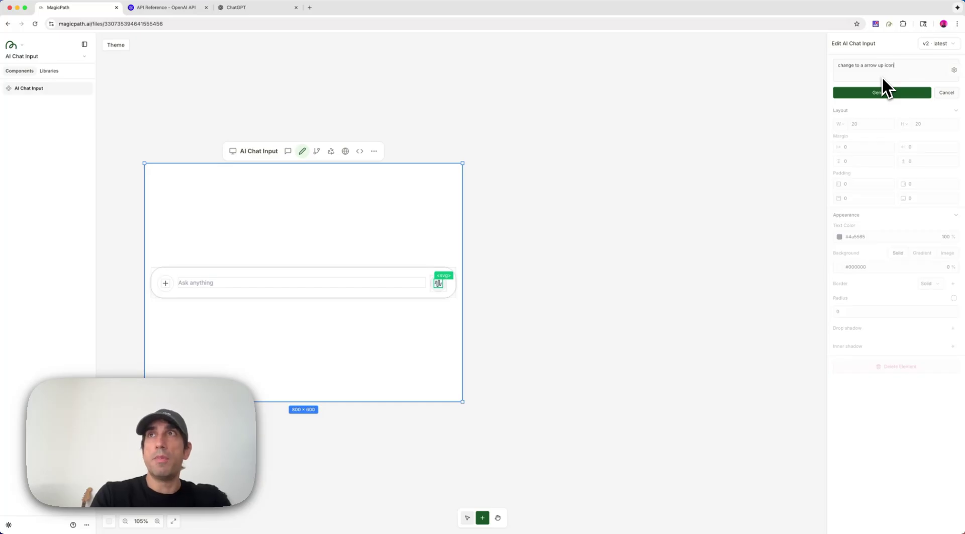
pyautogui.click(892, 91)
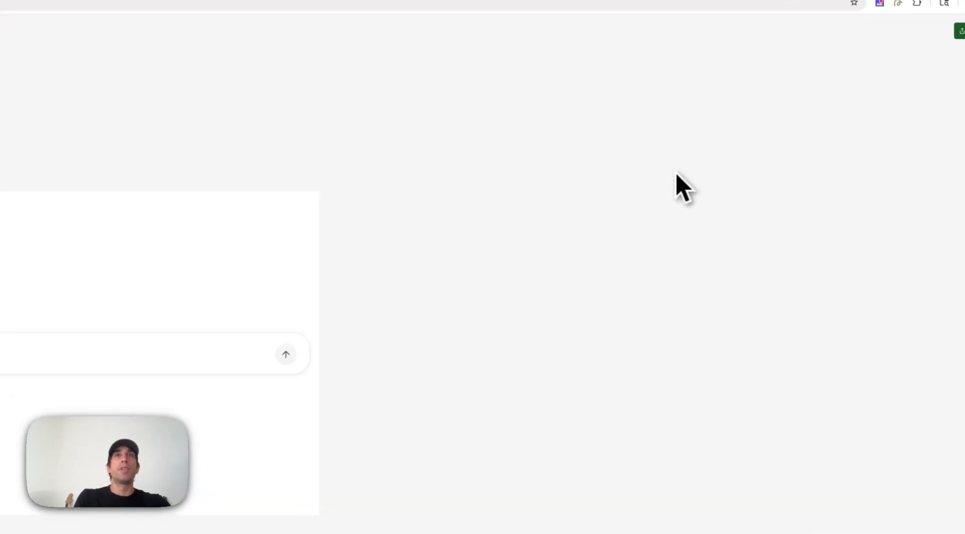
# Step: Add a blank component and write its AI prompt for an iOS web app view displaying a series of images as squares, 3 per grid row
pyautogui.click(137, 294)
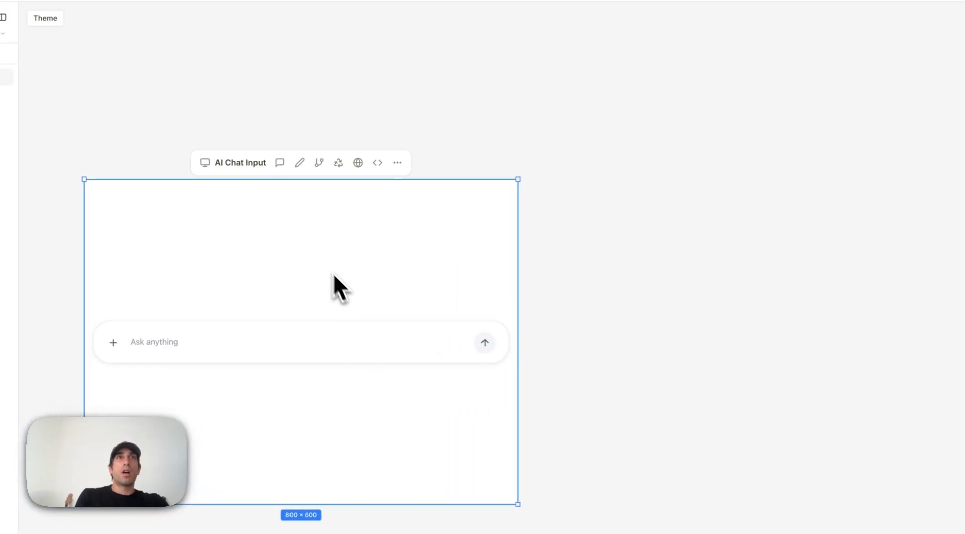
pyautogui.click(657, 300)
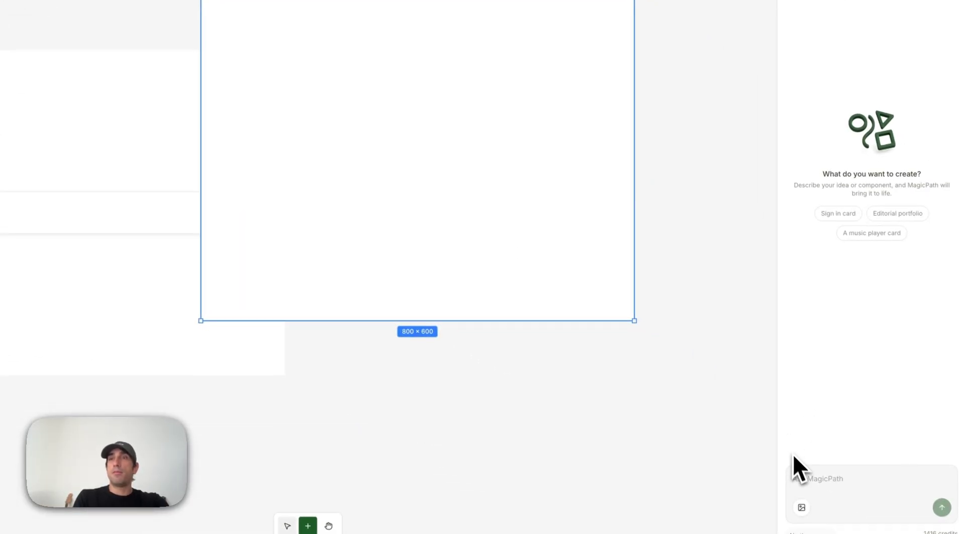
pyautogui.write('ios v')
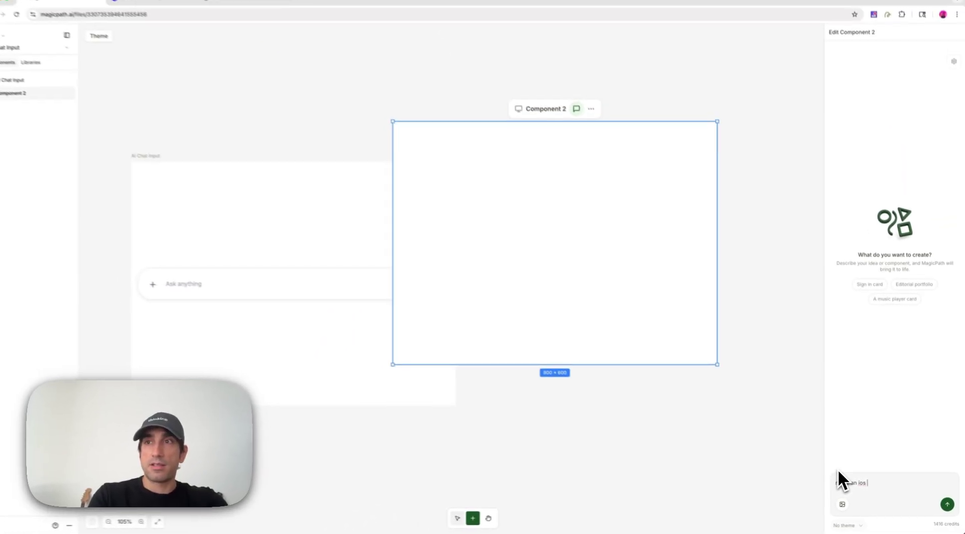
pyautogui.write('iew for a')
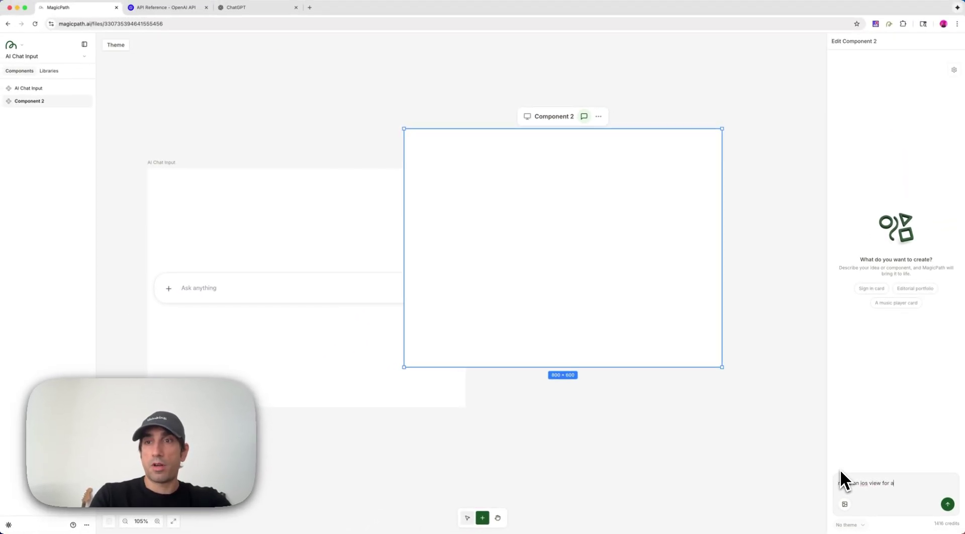
pyautogui.write(' web app t')
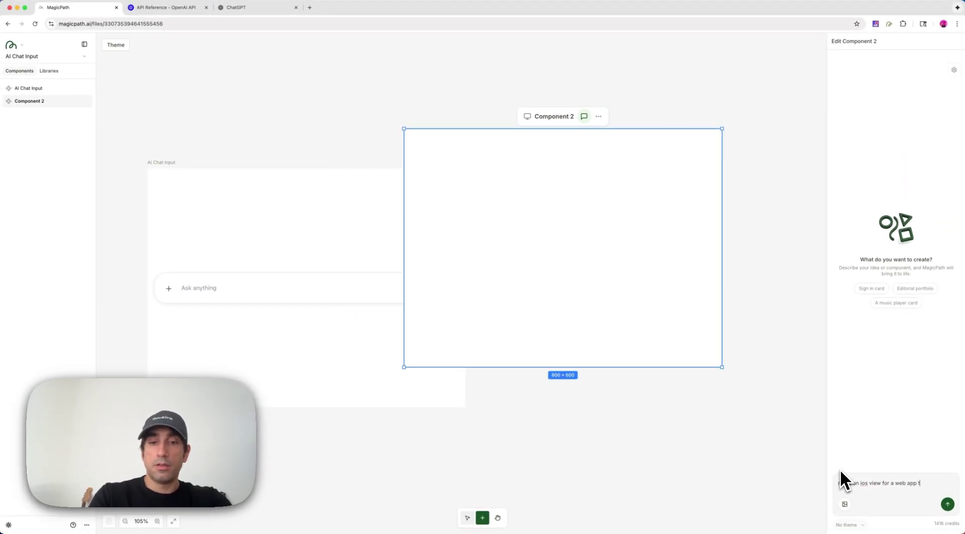
pyautogui.write('o display a ')
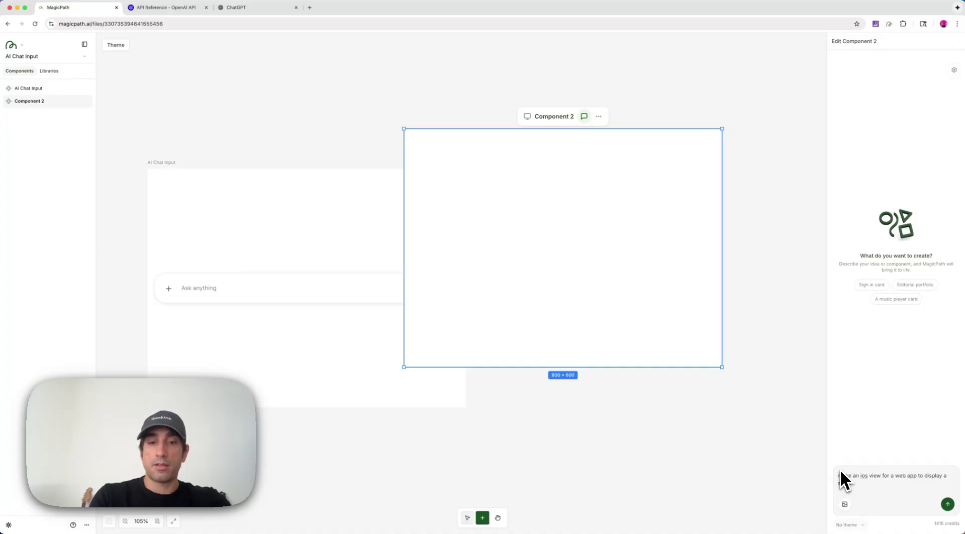
pyautogui.write('series of images ')
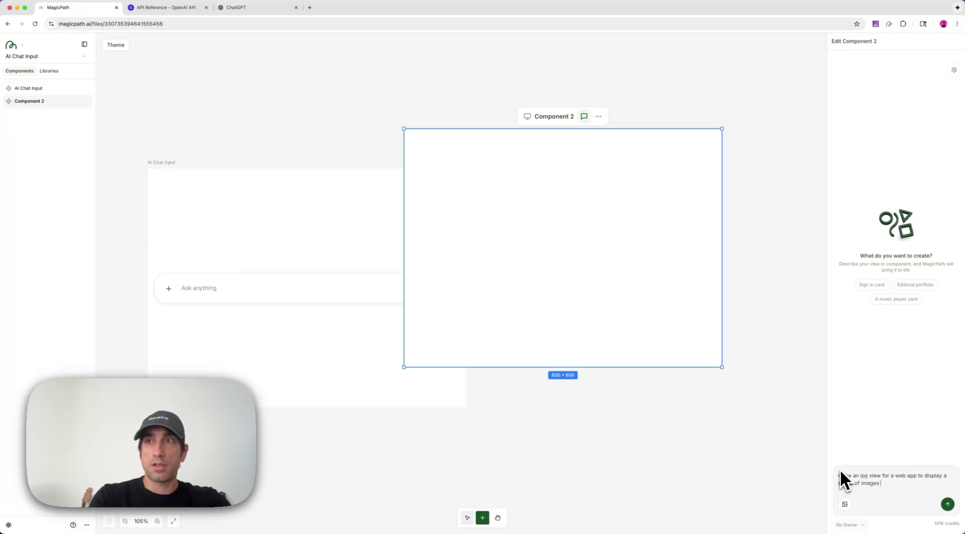
pyautogui.write('as sq')
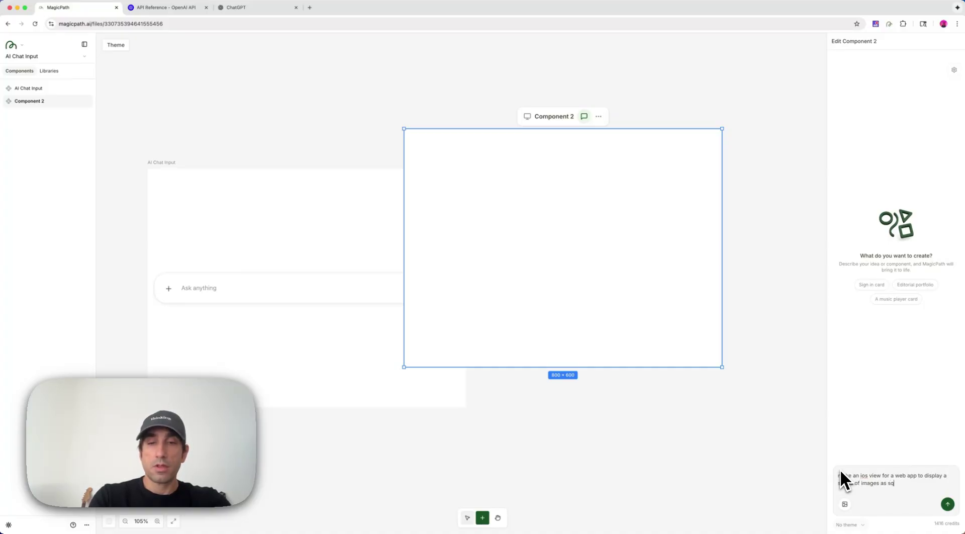
pyautogui.write('uare in a')
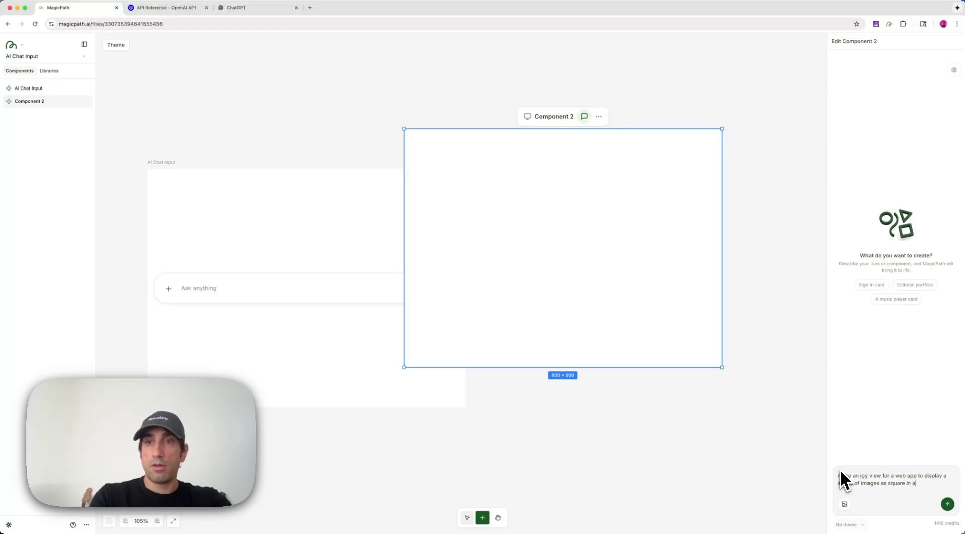
pyautogui.write(' grid, each co')
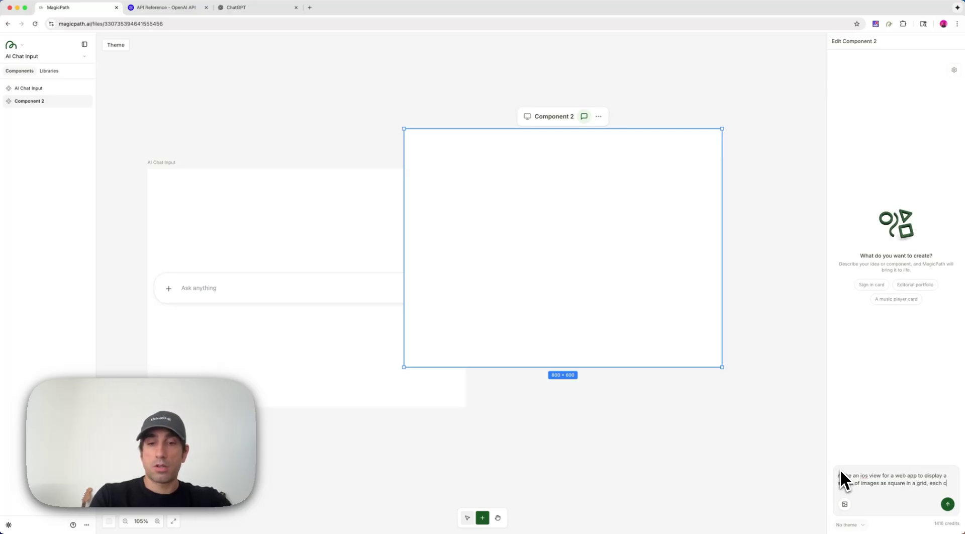
pyautogui.press('BackSpace')
pyautogui.press('BackSpace')
pyautogui.write('row ')
pyautogui.write('sp')
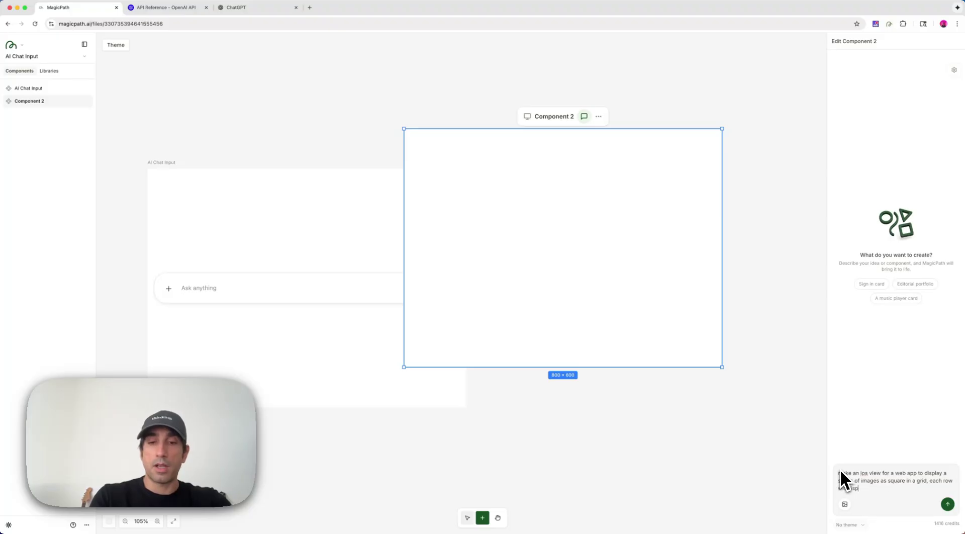
pyautogui.write('lay 3 image')
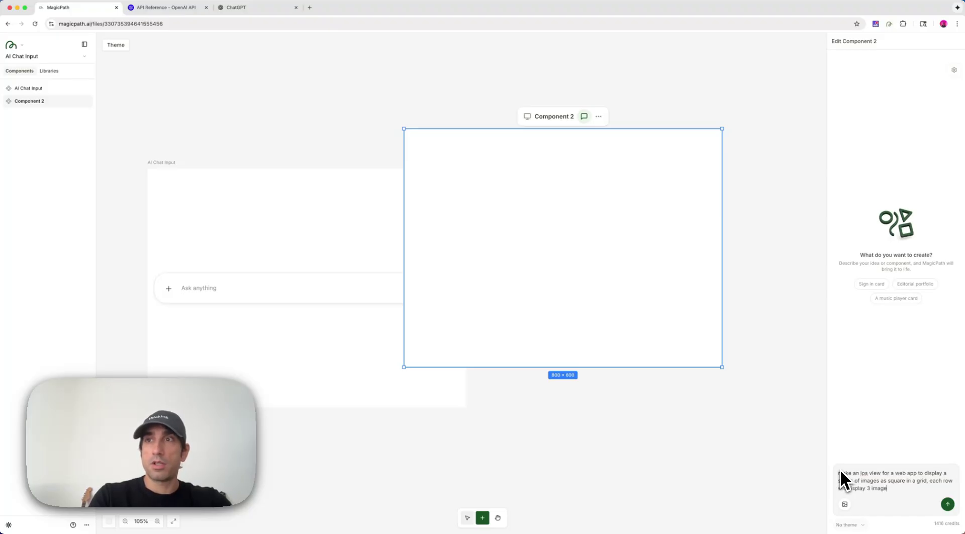
# Step: Extend the prompt with a black background and images received from an image gen model, submit it, and move Component 2 clear of AI Chat Input
pyautogui.write('s use a black b')
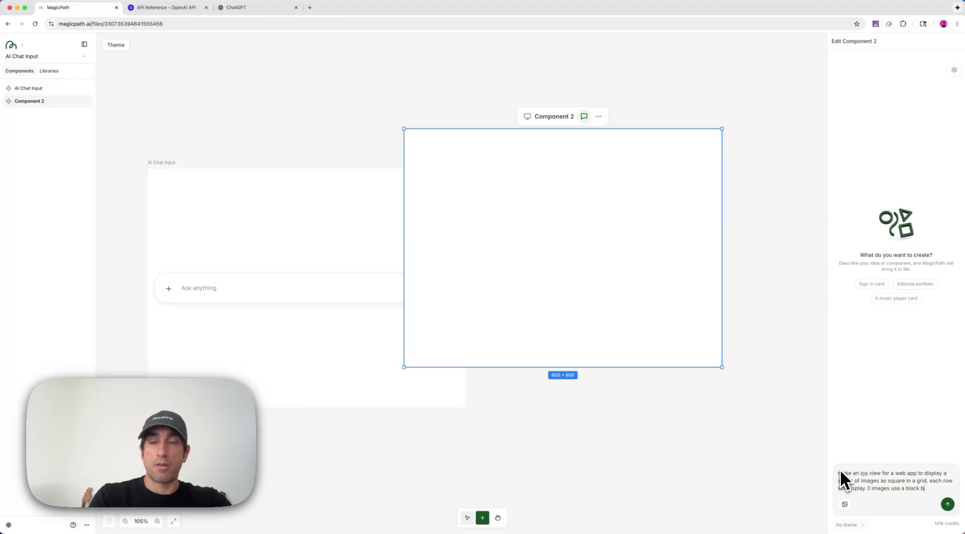
pyautogui.write('g these ')
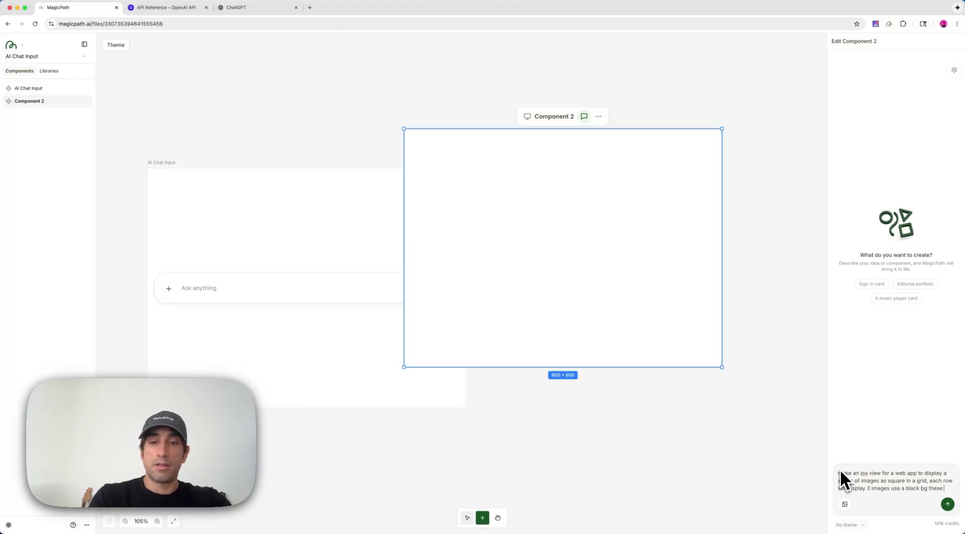
pyautogui.write('images will recieve th output iof')
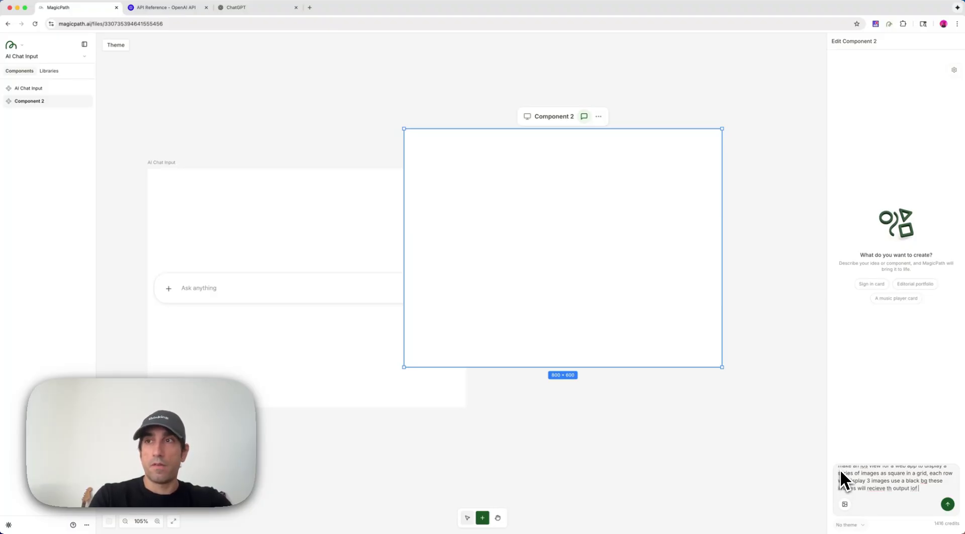
pyautogui.press('BackSpace')
pyautogui.press('BackSpace')
pyautogui.press('BackSpace')
pyautogui.write('of an')
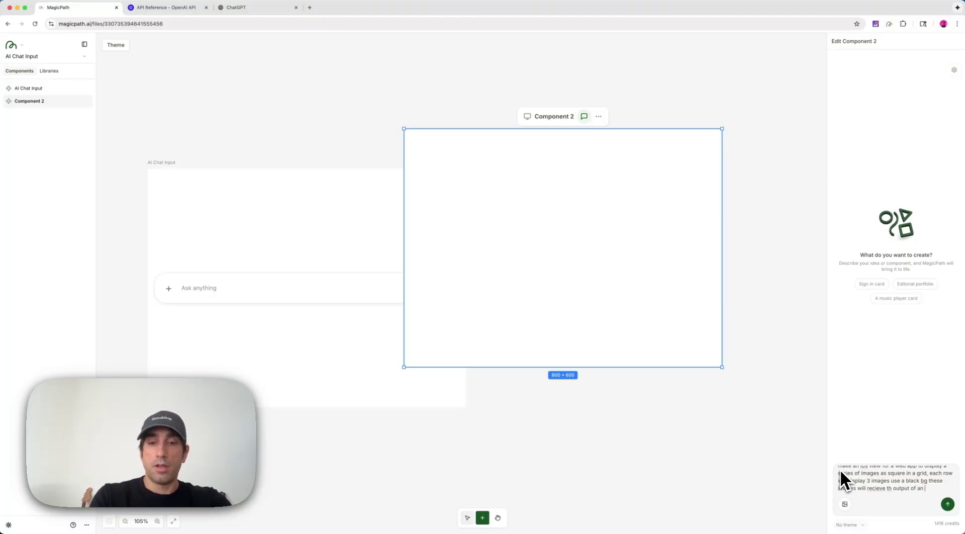
pyautogui.write(' image gen api')
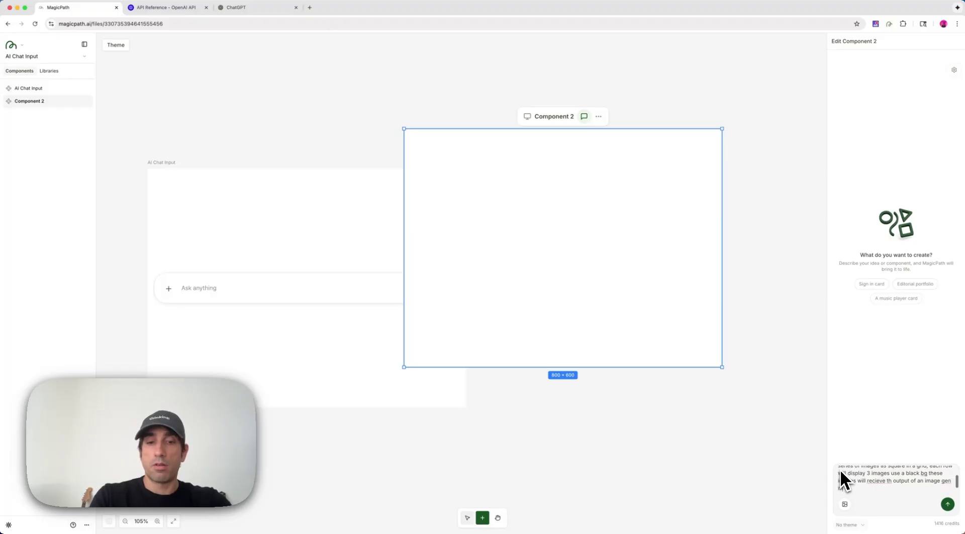
pyautogui.press('Return')
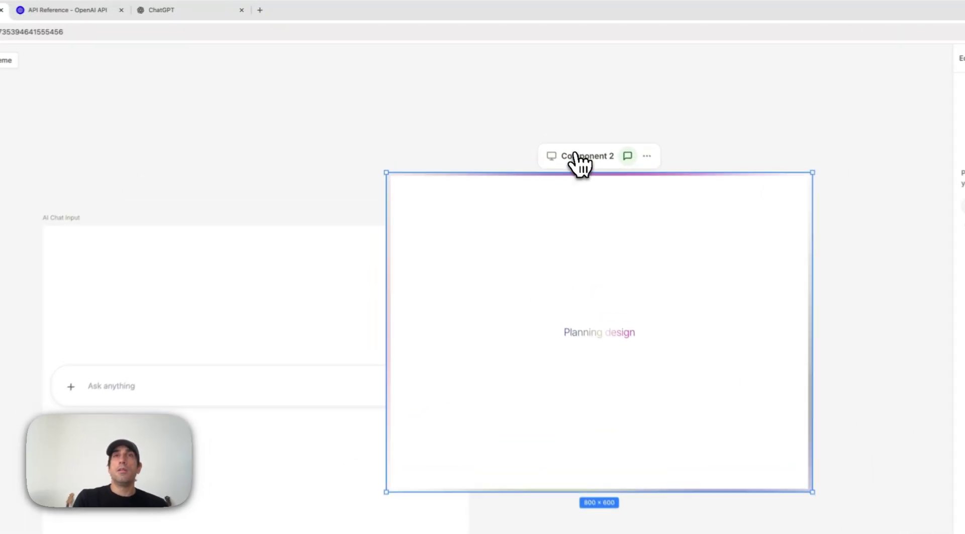
pyautogui.moveTo(578, 163); pyautogui.dragTo(704, 201)
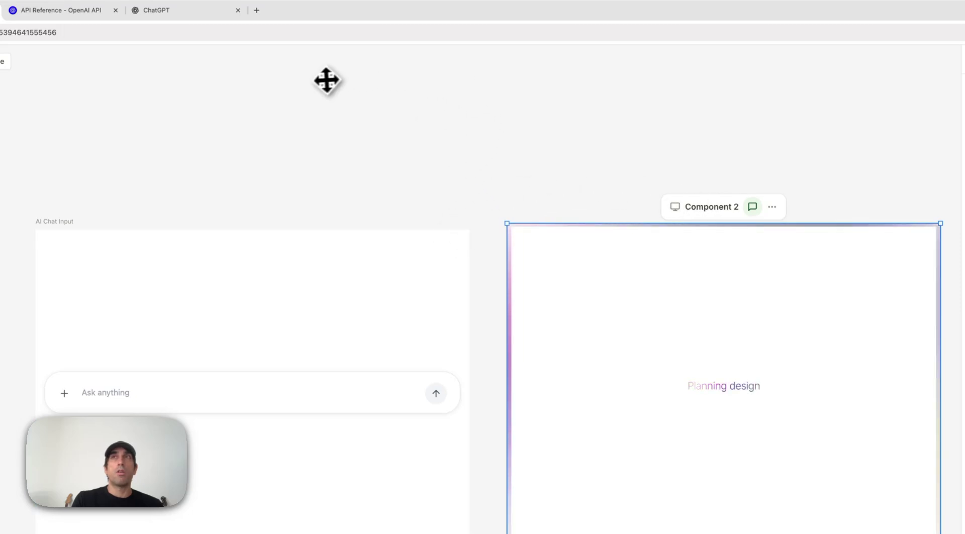
# Step: Switch to the OpenAI API reference and examine the request body parameters of the Create image endpoint
pyautogui.click(103, 11)
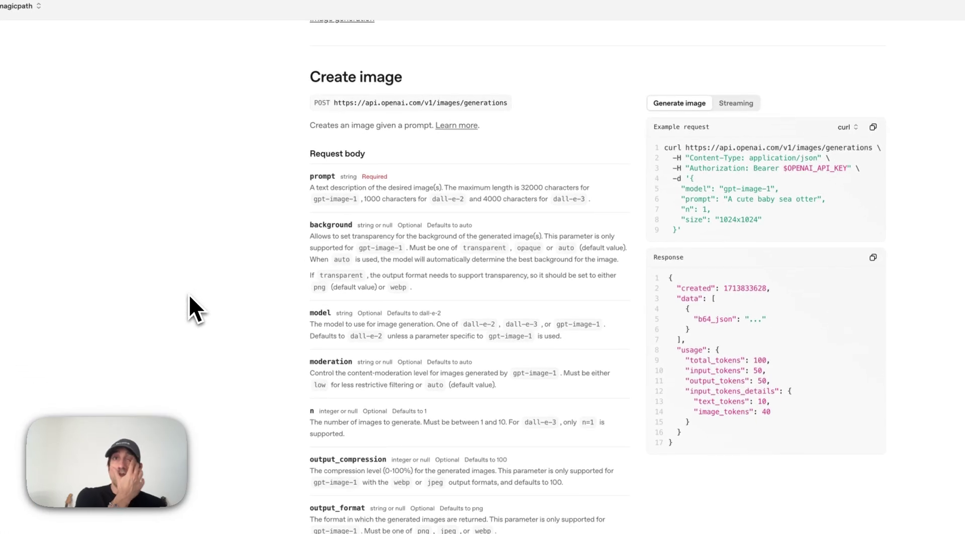
pyautogui.scroll(-2, 224, 292)
pyautogui.scroll(1, 229, 289)
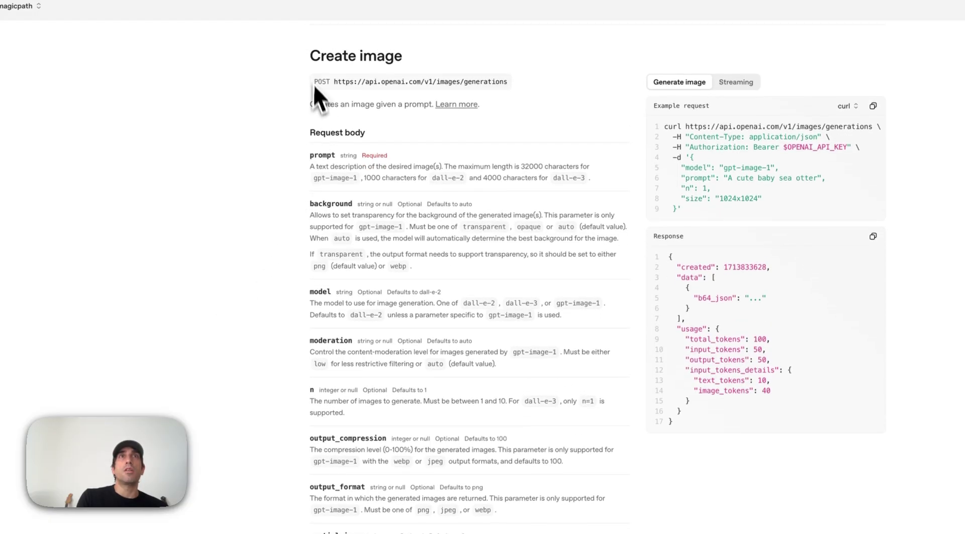
pyautogui.moveTo(308, 59); pyautogui.dragTo(602, 455)
pyautogui.click(602, 455)
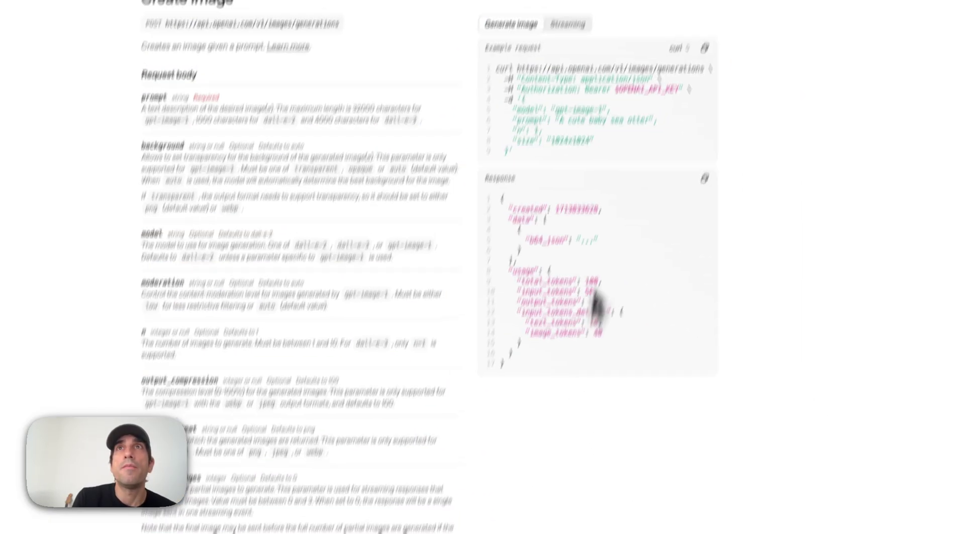
# Step: Compare the Create image example request in its curl, Python and Node.js versions, returning to curl
pyautogui.click(642, 158)
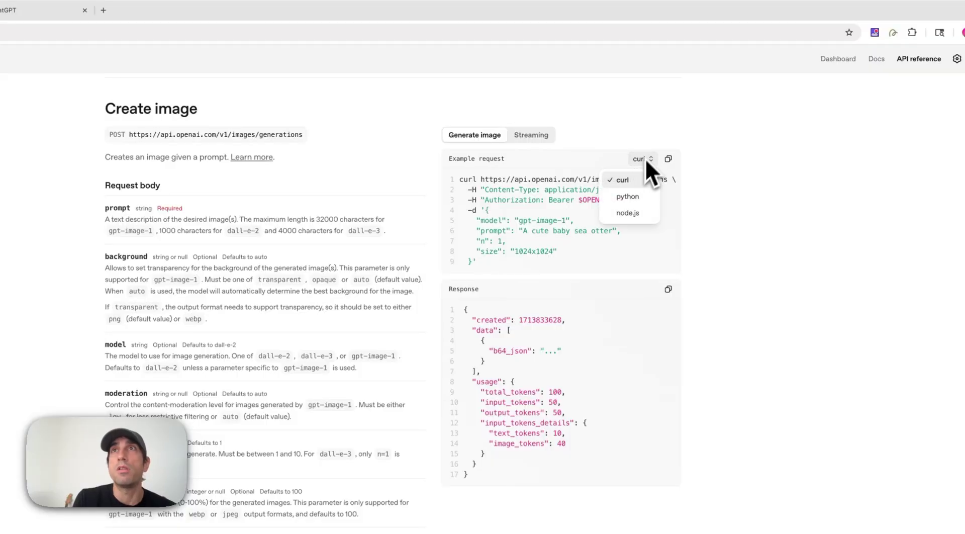
pyautogui.click(644, 156)
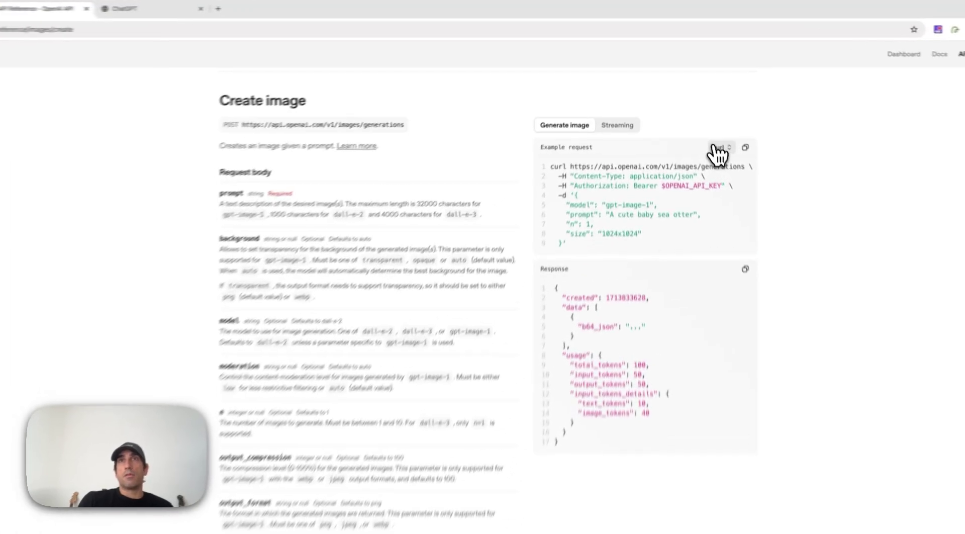
pyautogui.click(718, 149)
pyautogui.click(708, 182)
pyautogui.click(724, 159)
pyautogui.click(722, 175)
pyautogui.click(723, 159)
pyautogui.click(713, 211)
pyautogui.click(731, 158)
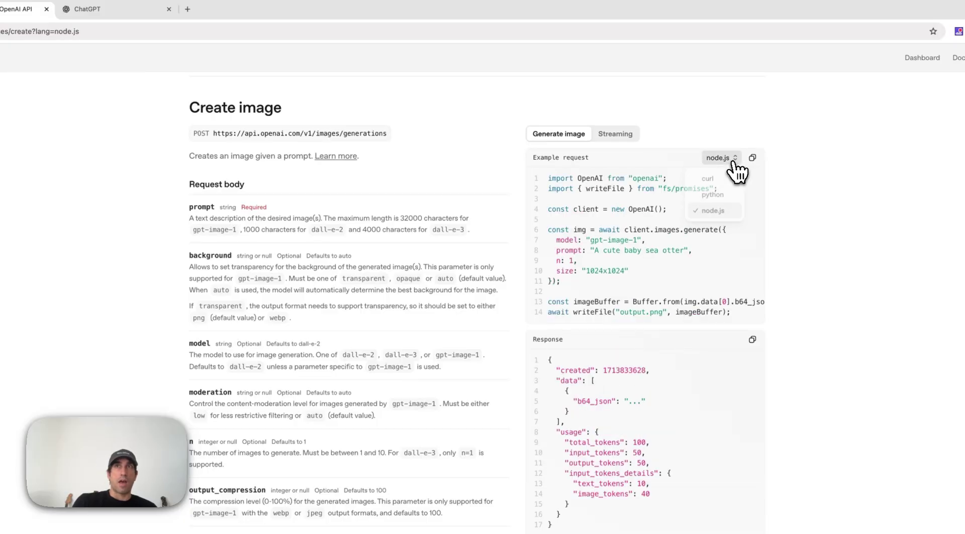
pyautogui.click(712, 195)
pyautogui.click(718, 158)
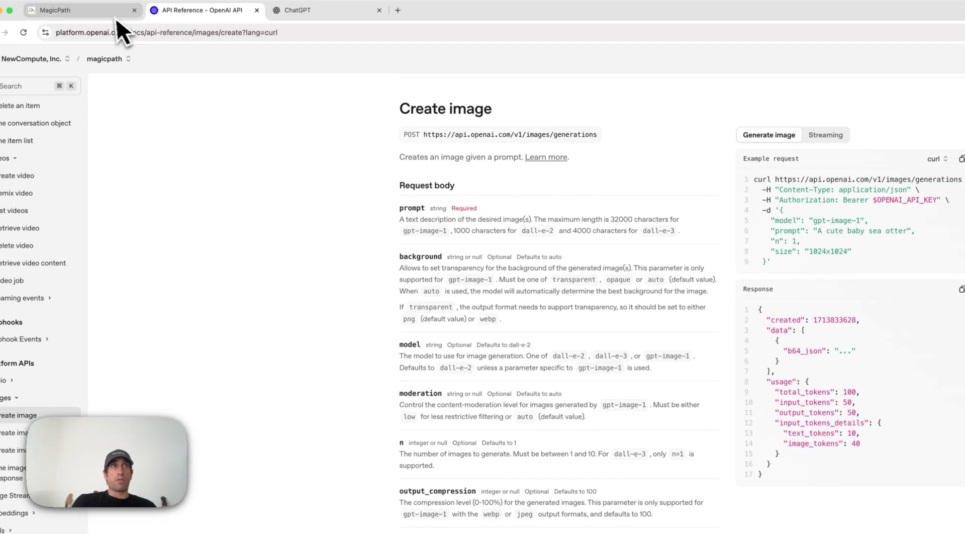
# Step: Switch back to MagicPath and have AI revise Image Grid to drop the prefilled images, display empty for now, and support the ingestion of new images
pyautogui.click(112, 15)
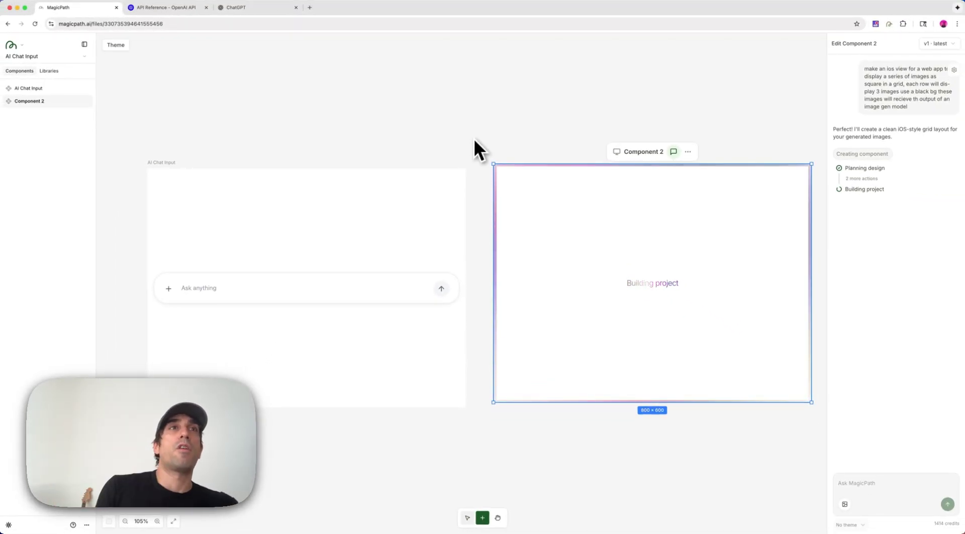
pyautogui.click(373, 189)
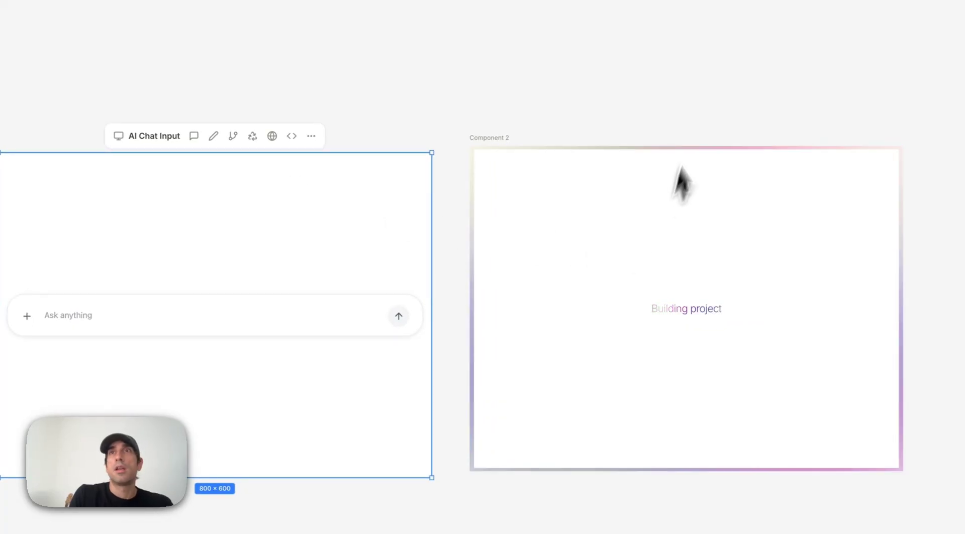
pyautogui.scroll(-3, 702, 85)
pyautogui.hscroll(3, 693, 86)
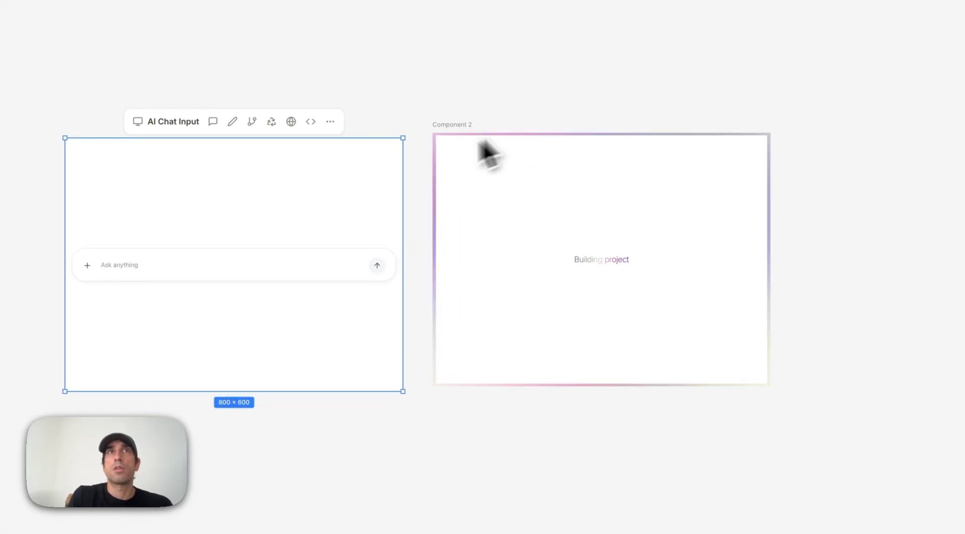
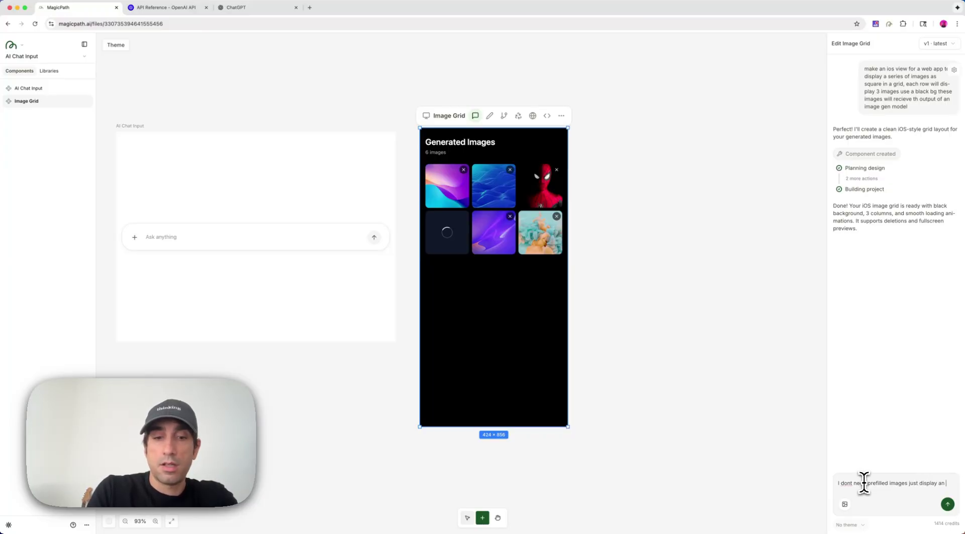
pyautogui.write('mp')
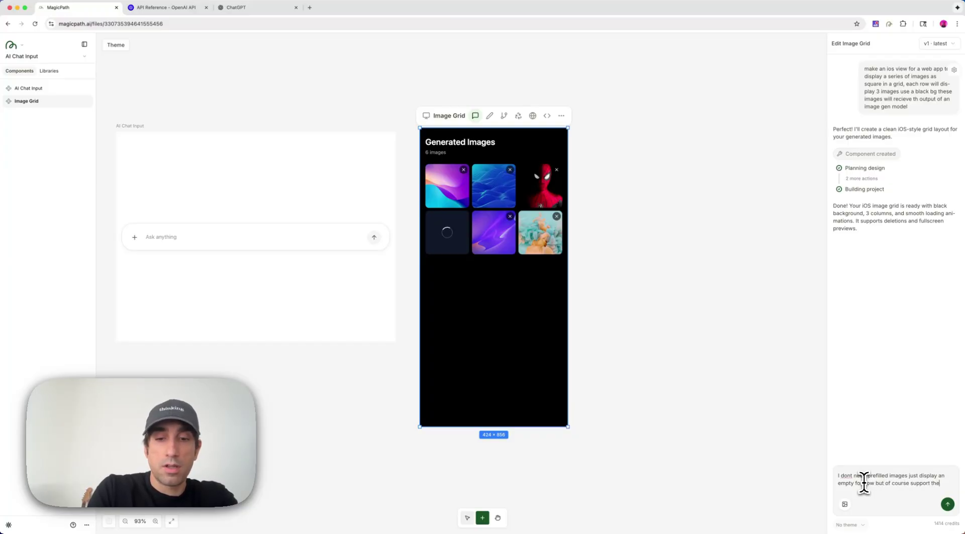
pyautogui.write('gestion of new images')
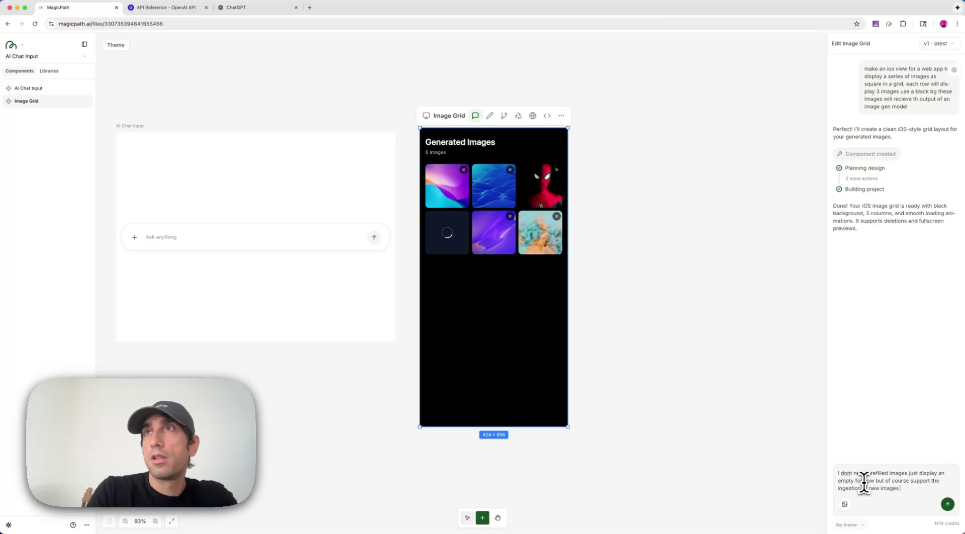
pyautogui.press('Return')
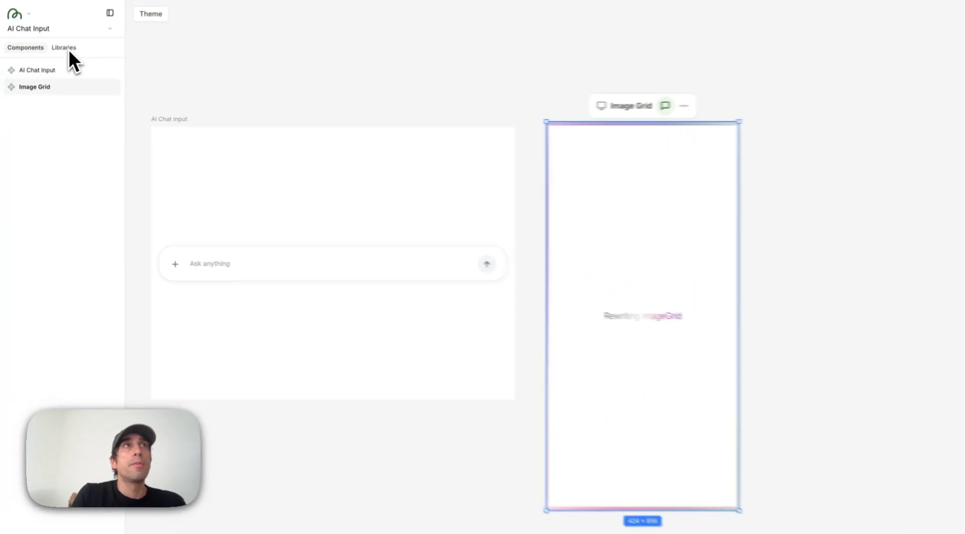
# Step: Add the Prompt input and AI Chat Message Pair components from the AI apps library to the canvas
pyautogui.click(52, 72)
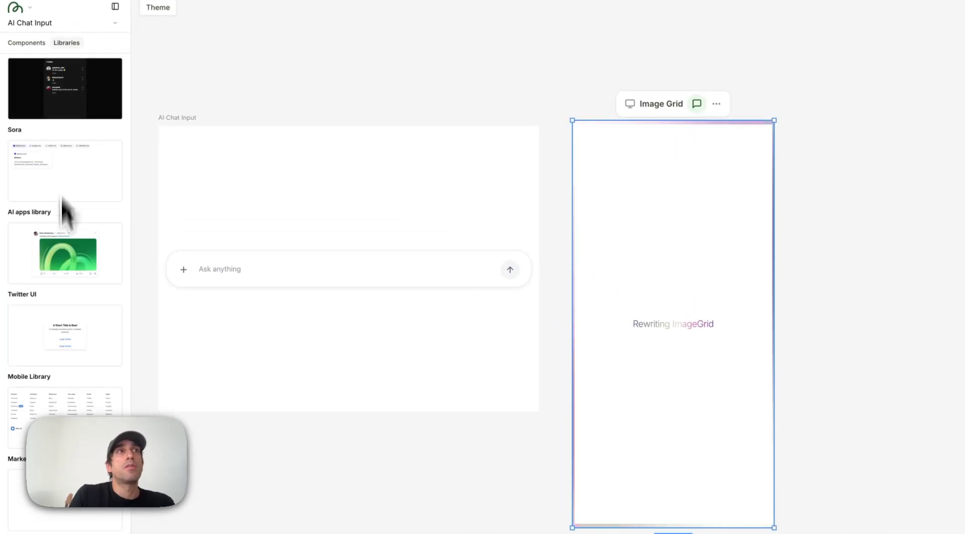
pyautogui.click(95, 173)
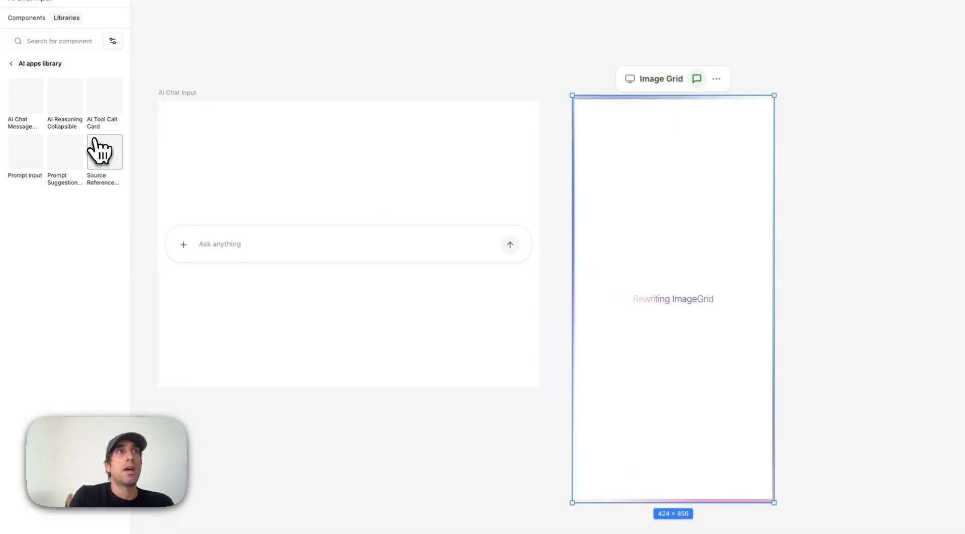
pyautogui.click(26, 151)
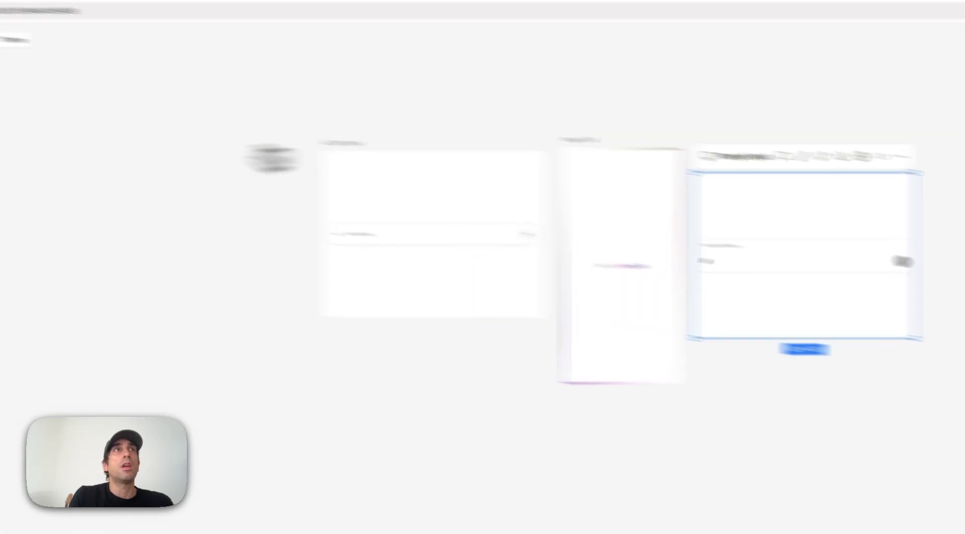
pyautogui.moveTo(12, 98); pyautogui.dragTo(452, 442)
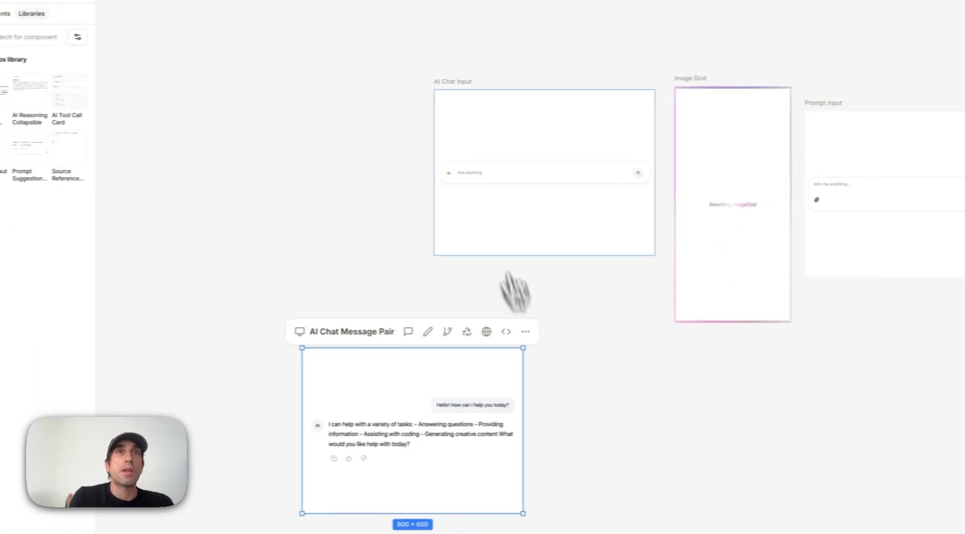
pyautogui.scroll(1, 613, 234)
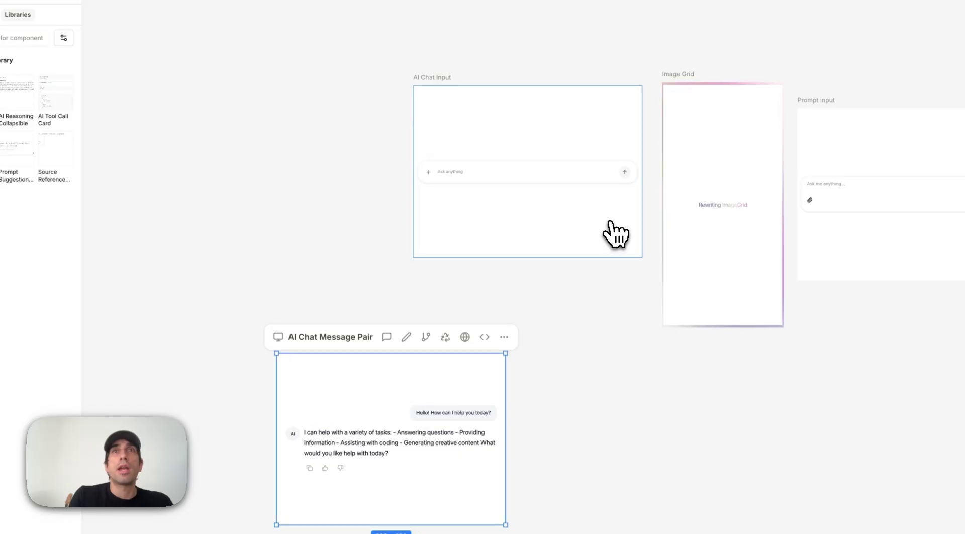
pyautogui.press('Escape')
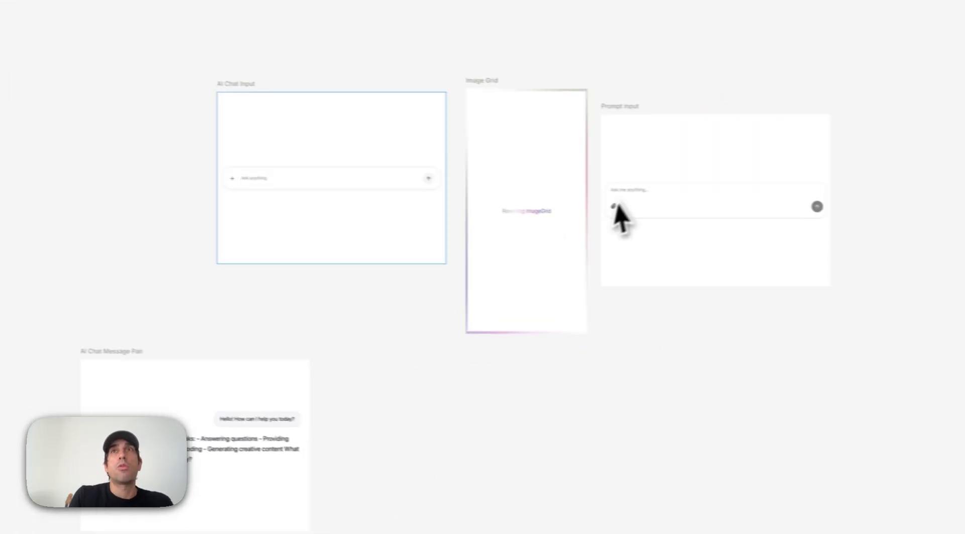
pyautogui.click(840, 201)
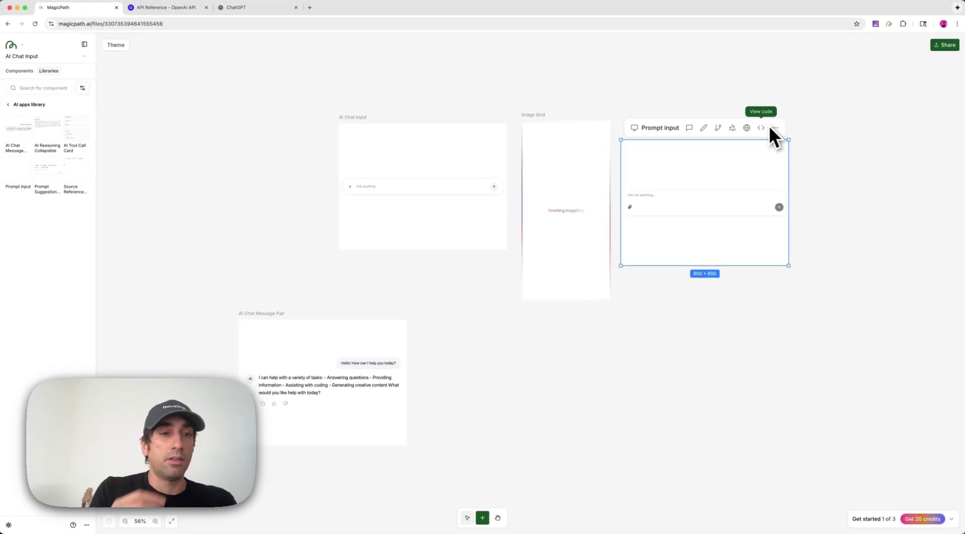
# Step: Delete the AI Chat Message Pair and Prompt input components from the canvas
pyautogui.click(372, 365)
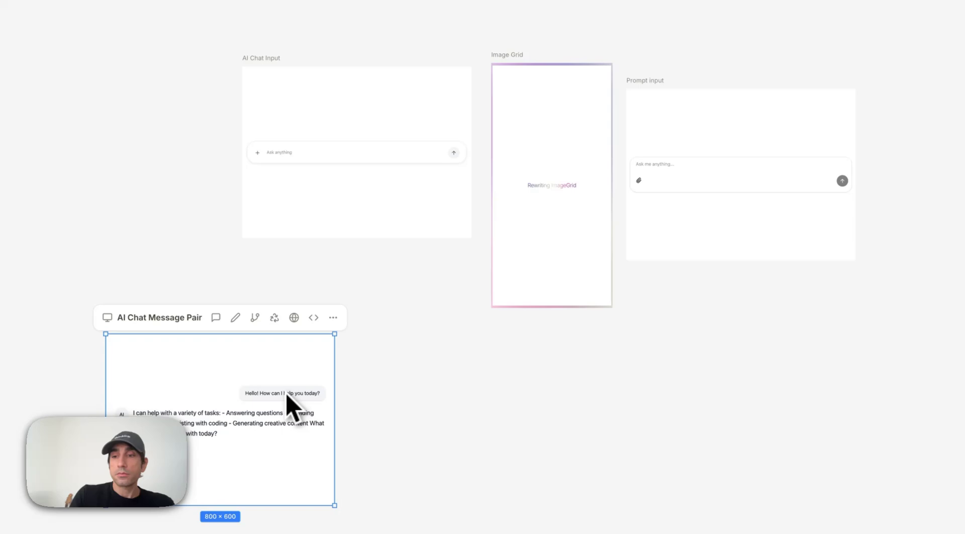
pyautogui.press('Delete')
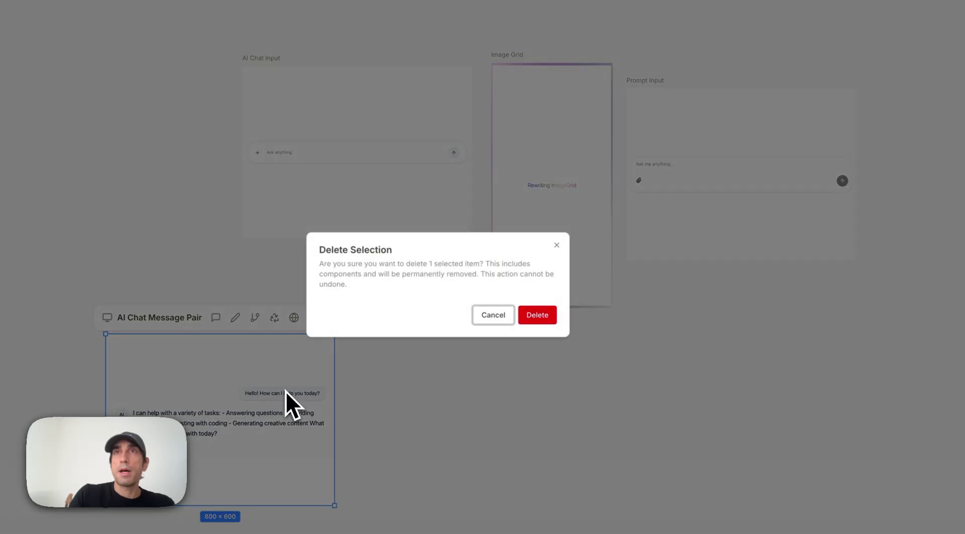
pyautogui.click(534, 314)
pyautogui.click(748, 166)
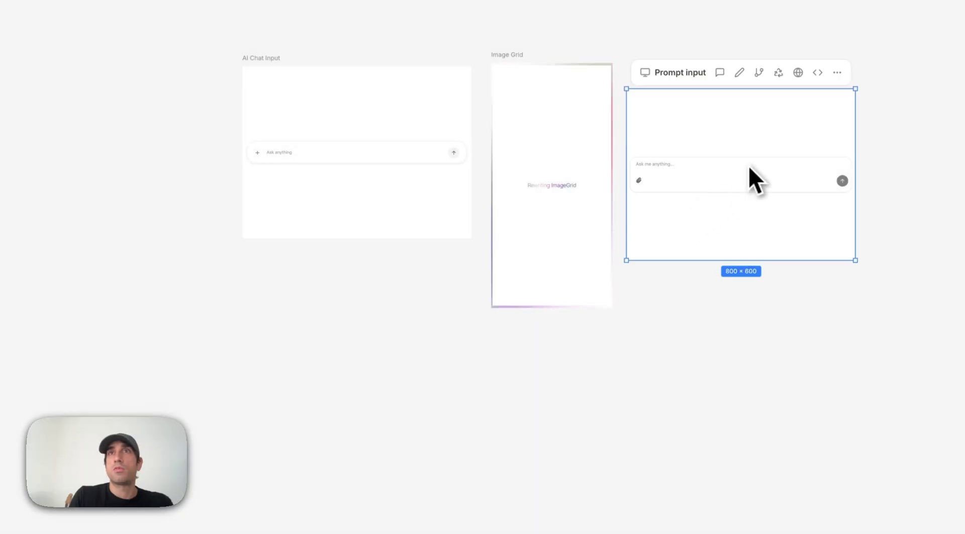
pyautogui.press('Delete')
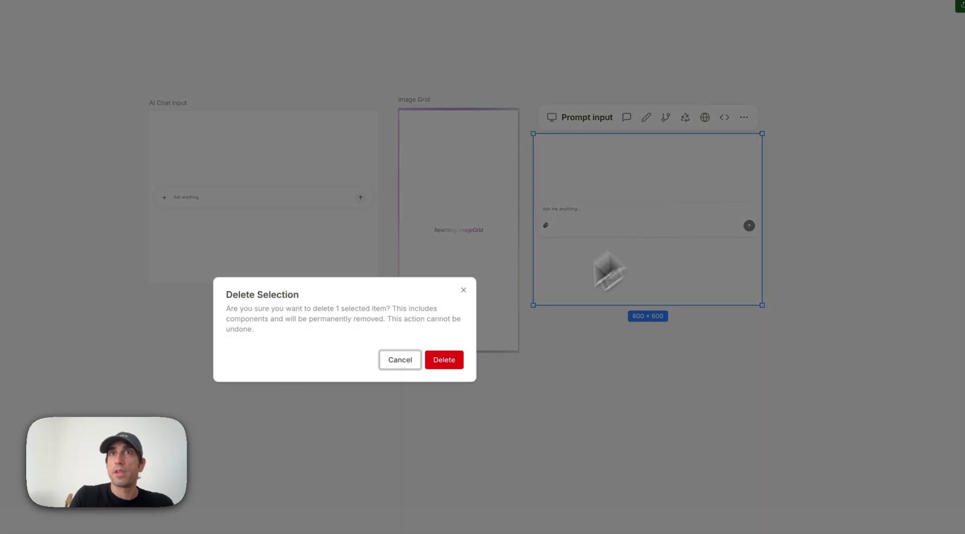
pyautogui.click(443, 360)
pyautogui.scroll(3, 616, 165)
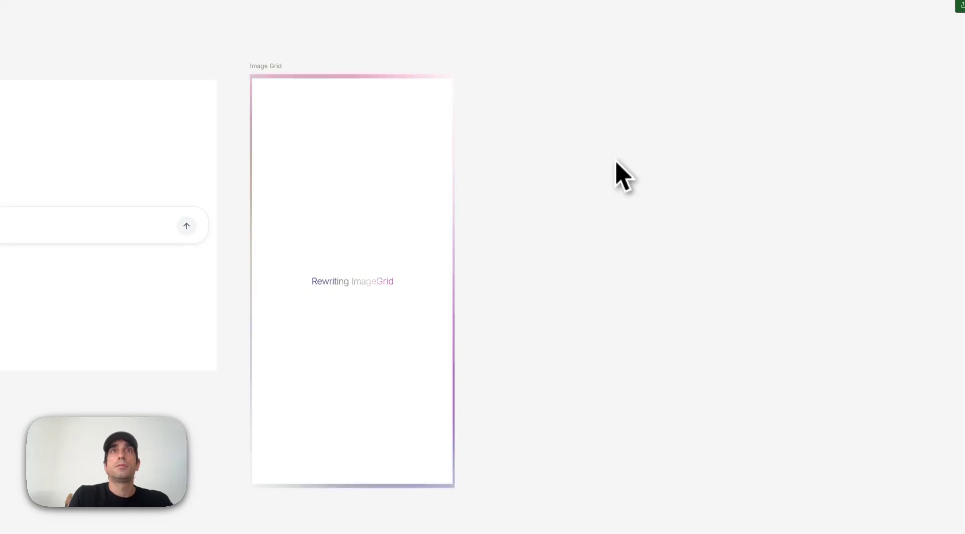
# Step: Open Image Grid for manual element editing and exit the editing mode again
pyautogui.hscroll(-5, 616, 174)
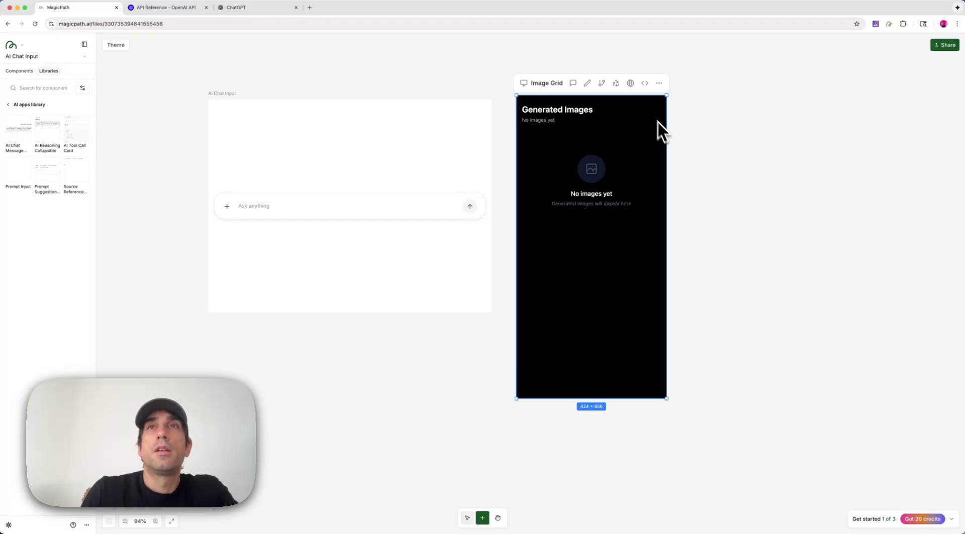
pyautogui.click(573, 204)
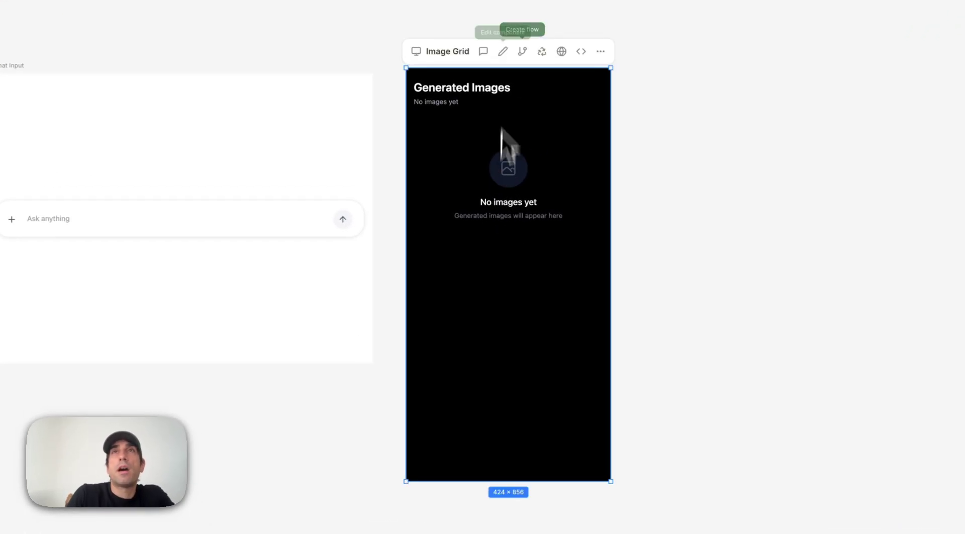
pyautogui.click(503, 52)
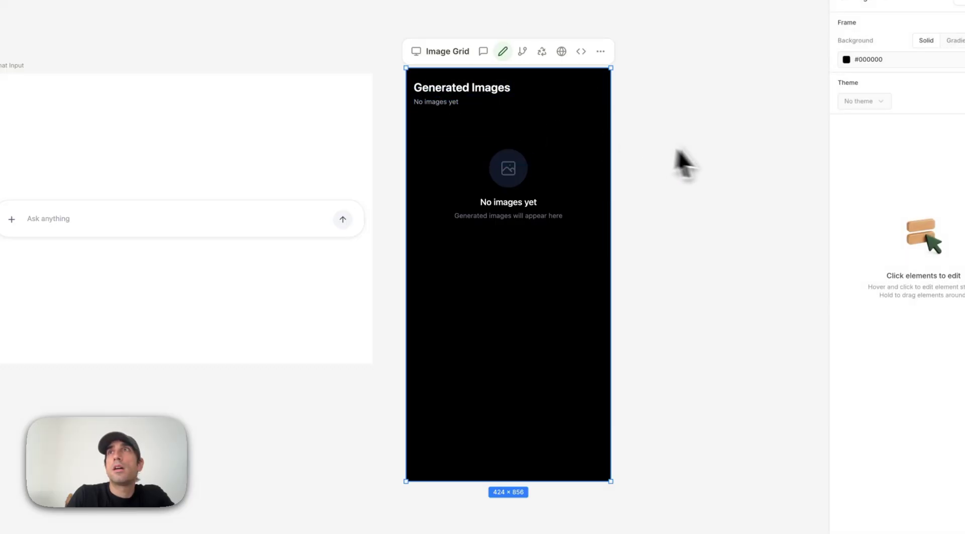
pyautogui.click(738, 181)
pyautogui.click(714, 227)
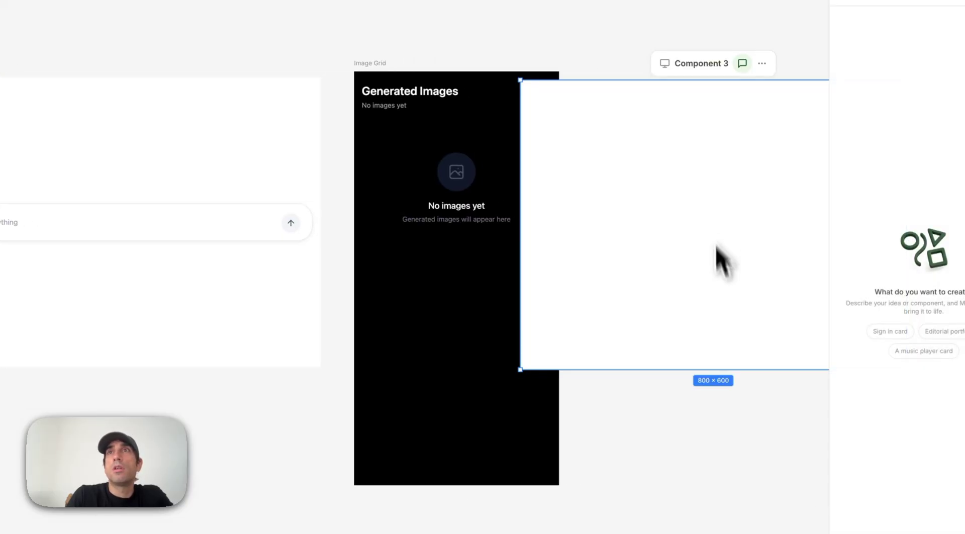
pyautogui.write('combine @')
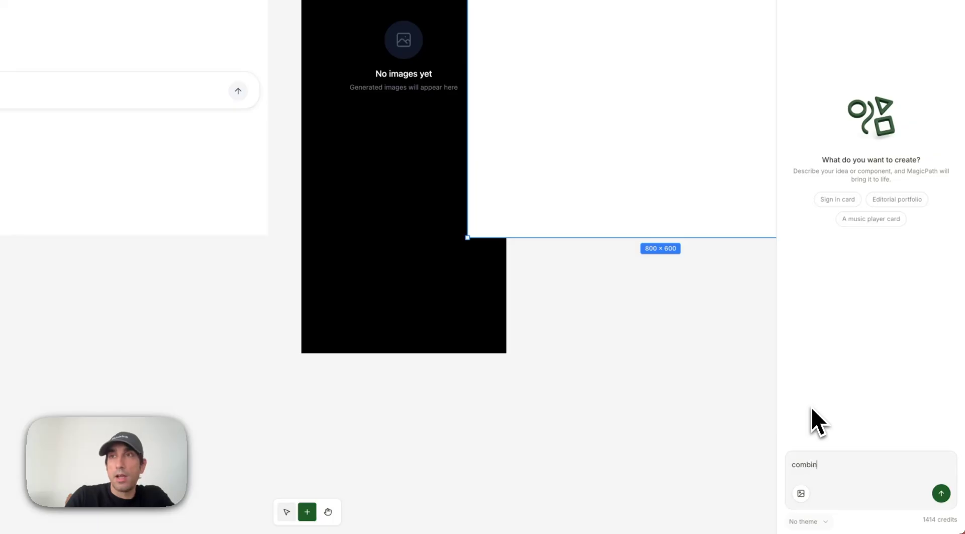
pyautogui.click(839, 425)
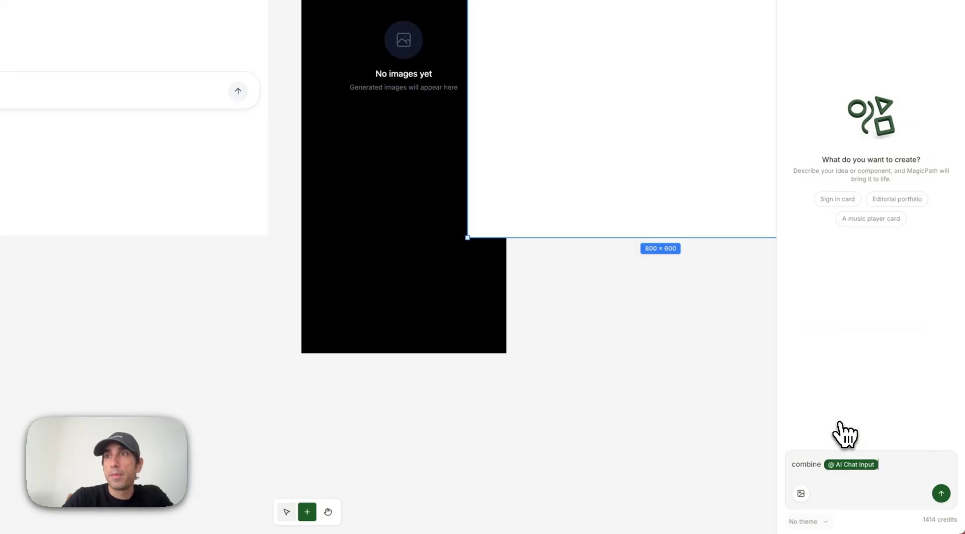
pyautogui.write('@')
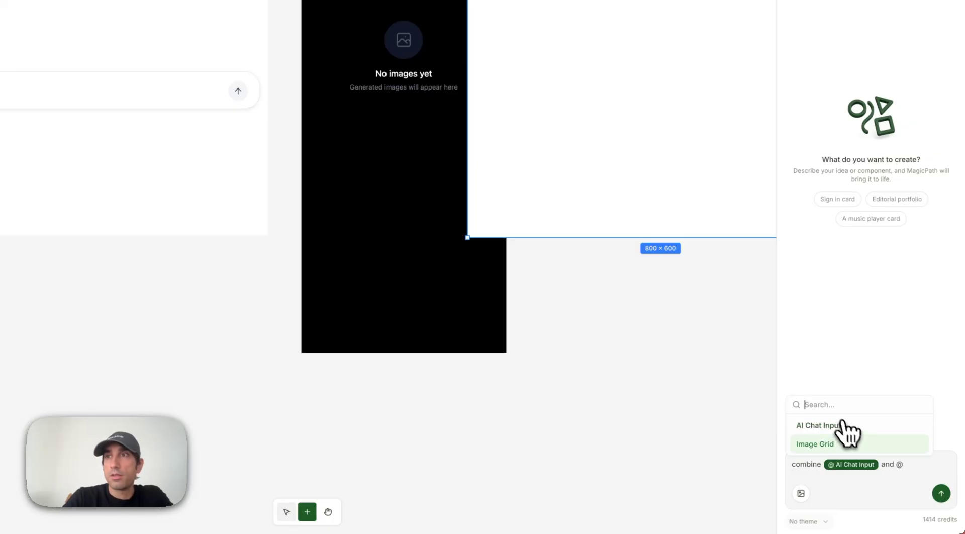
pyautogui.click(833, 444)
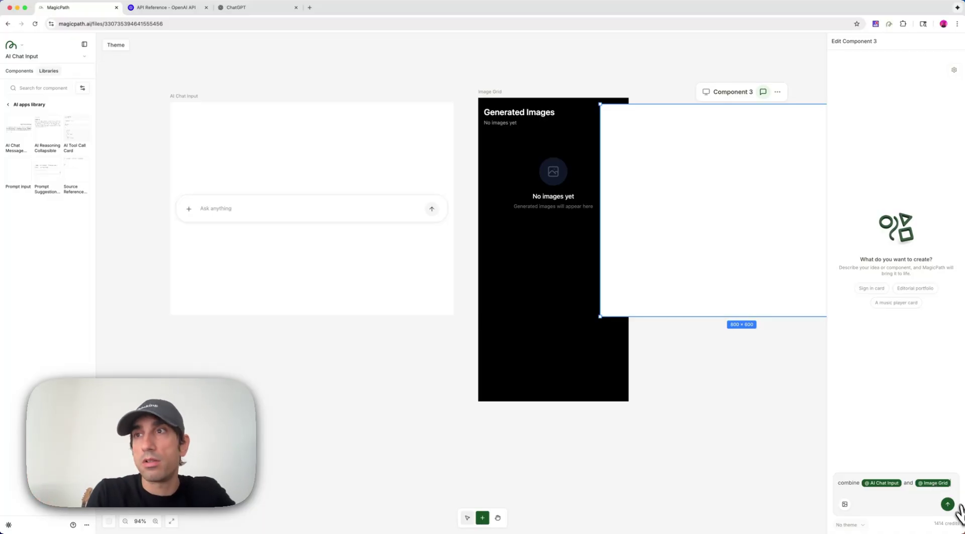
# Step: Complete and submit the prompt so prompted images appear in the grid, keeping the element's design the same while changing the functionality
pyautogui.write('s')
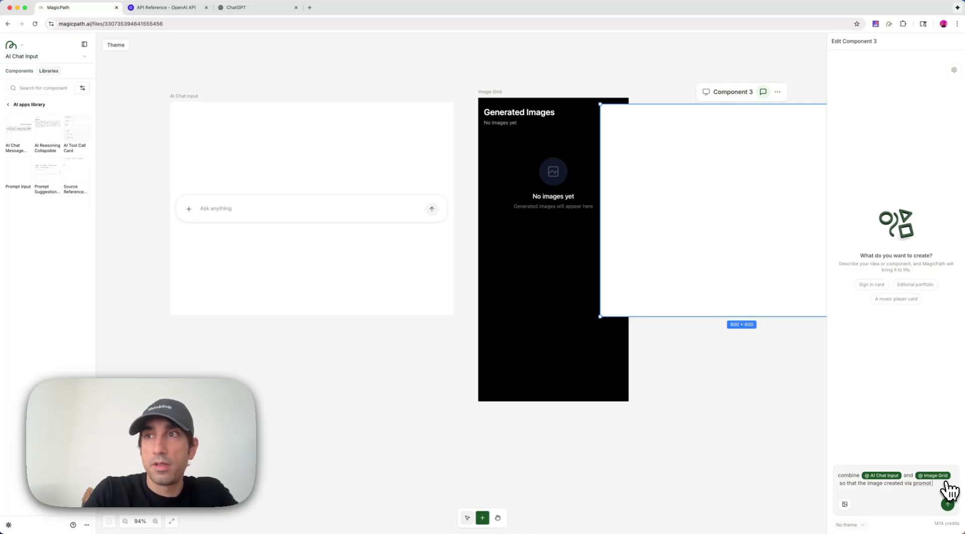
pyautogui.write('ar in the grid make sure the design of t')
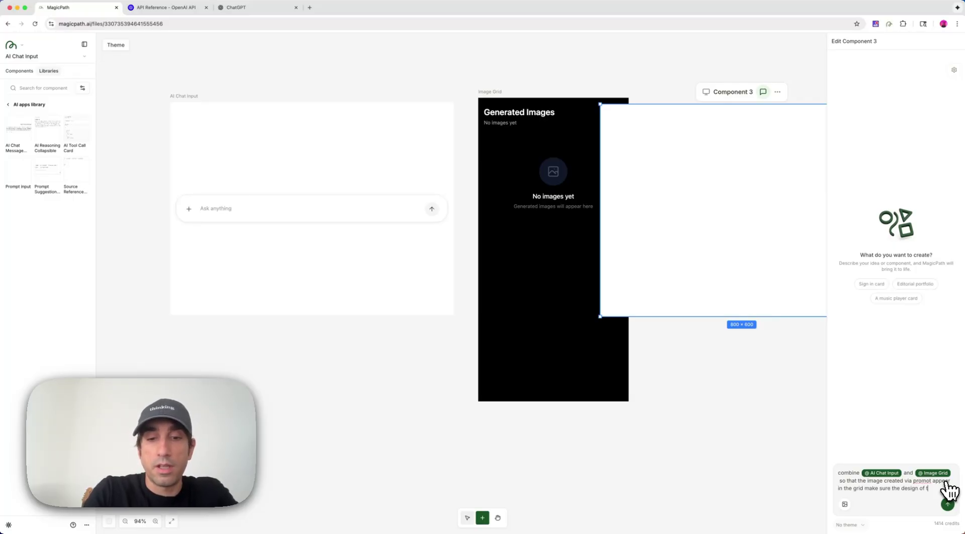
pyautogui.write('ement stays the same while changing t')
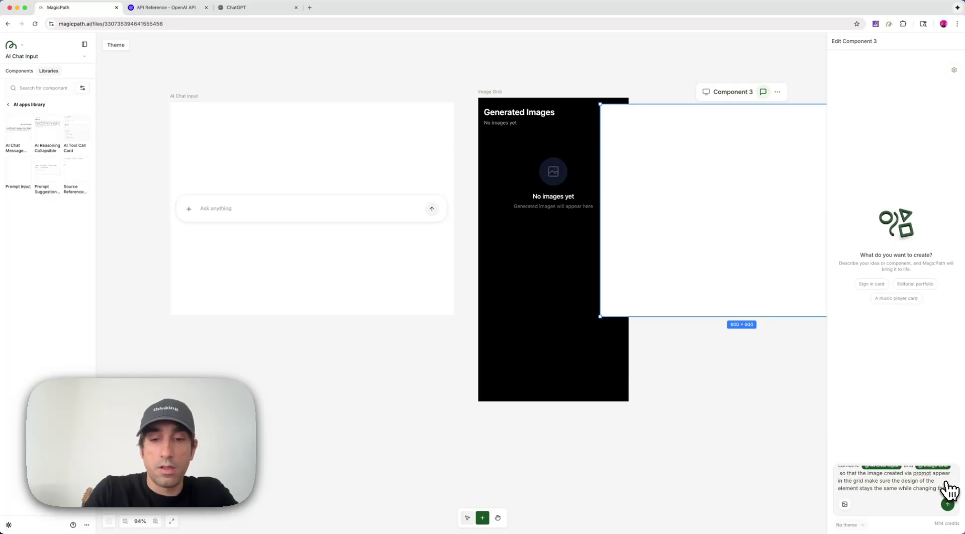
pyautogui.write('functionality')
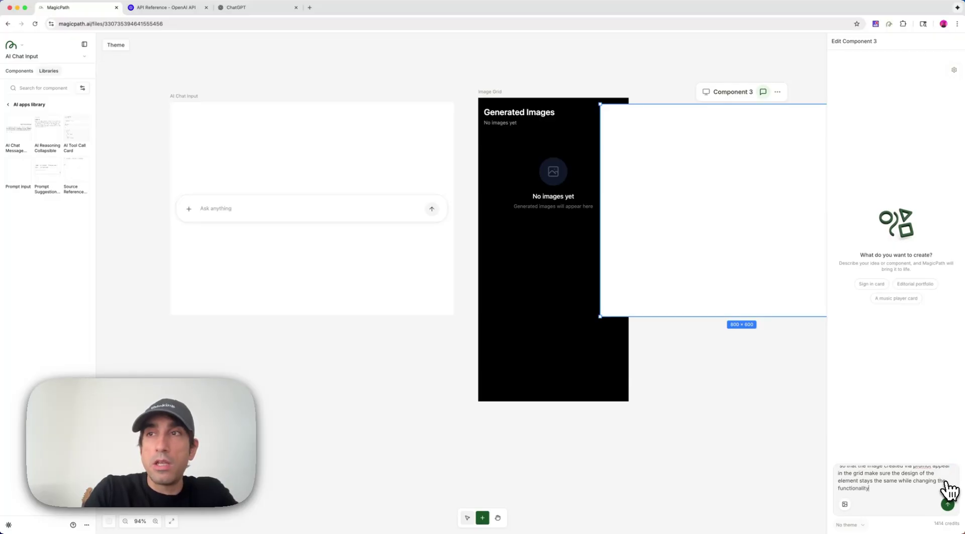
pyautogui.click(947, 490)
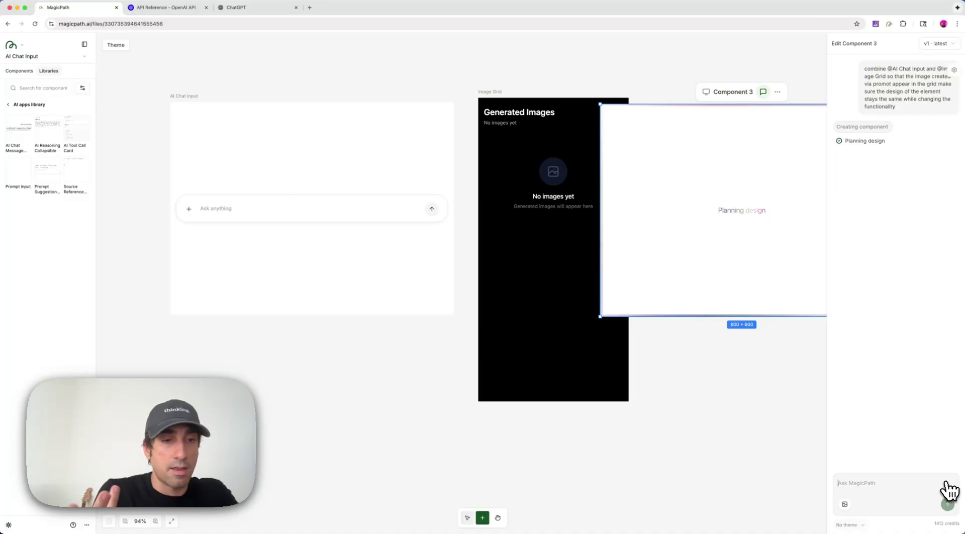
# Step: Move Component 3 clear of Image Grid and align their top edges
pyautogui.scroll(-5, 646, 387)
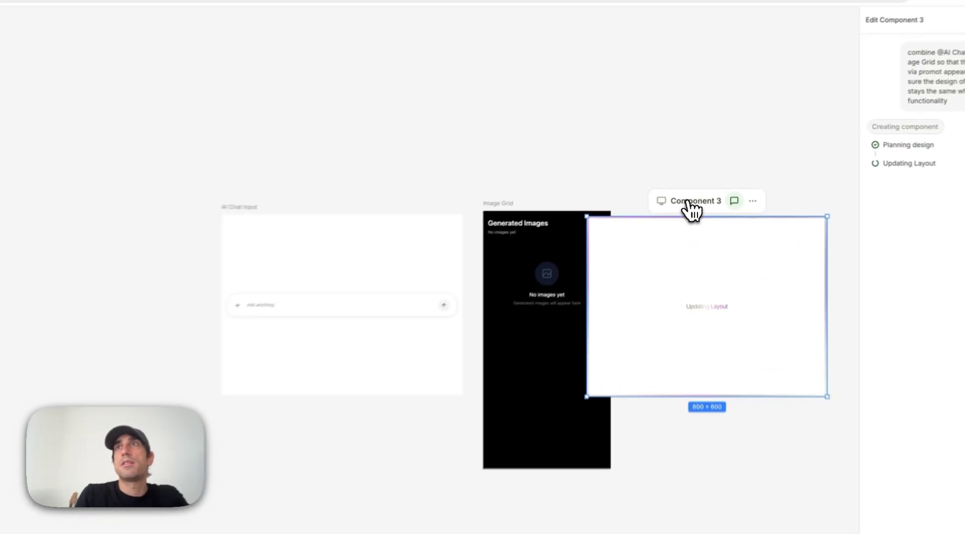
pyautogui.moveTo(691, 184); pyautogui.dragTo(736, 180)
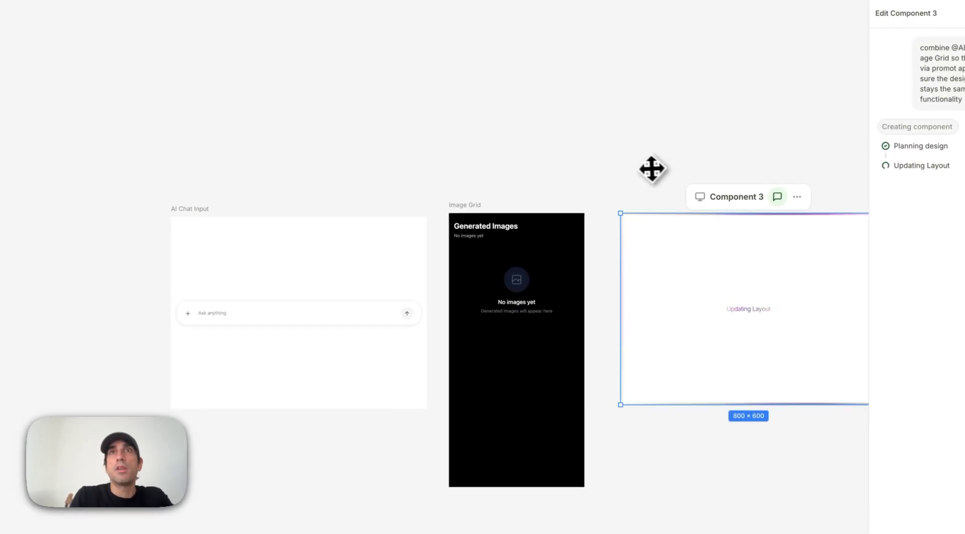
pyautogui.hscroll(5, 651, 169)
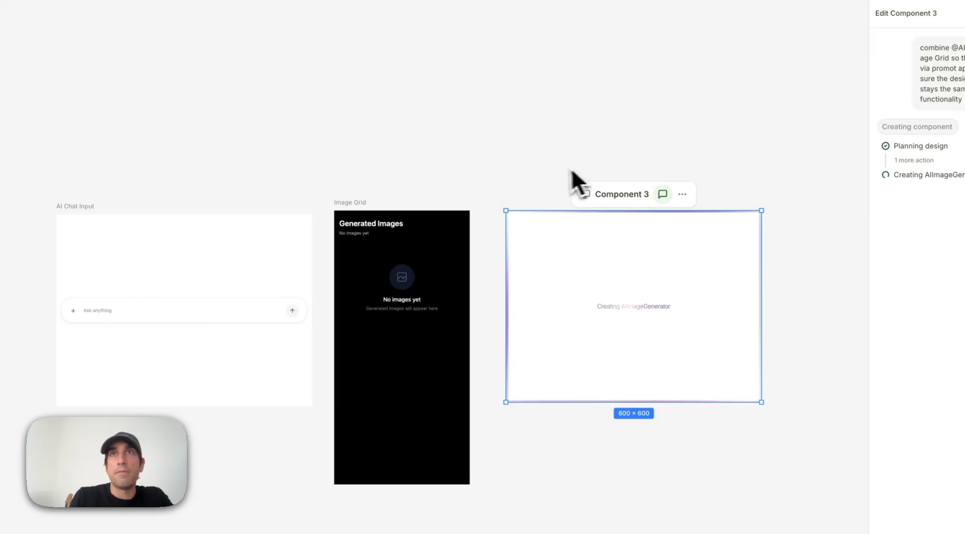
pyautogui.scroll(3, 563, 175)
pyautogui.moveTo(652, 217); pyautogui.dragTo(625, 220)
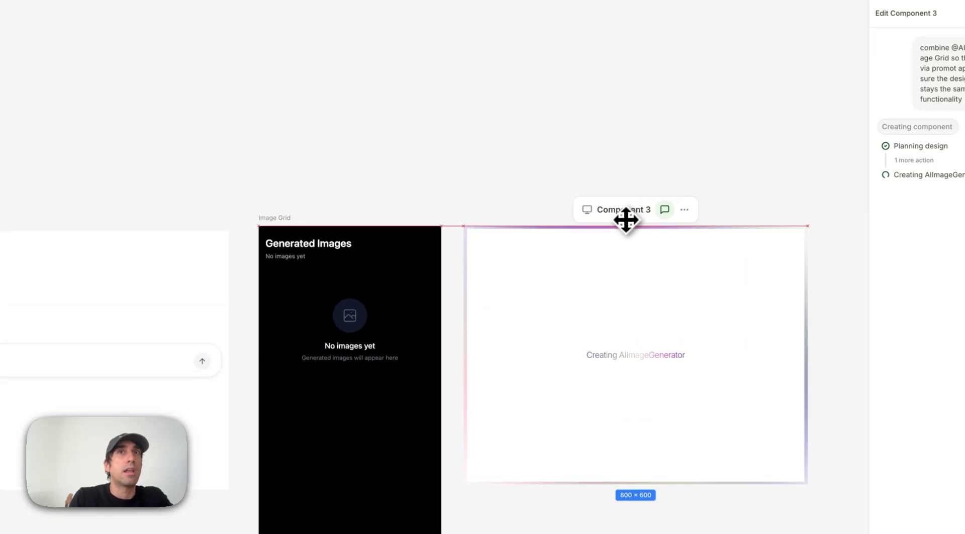
# Step: Try a #ff3333 background at 20% opacity on the input bar in AI Chat Input, and discard the edit
pyautogui.click(72, 293)
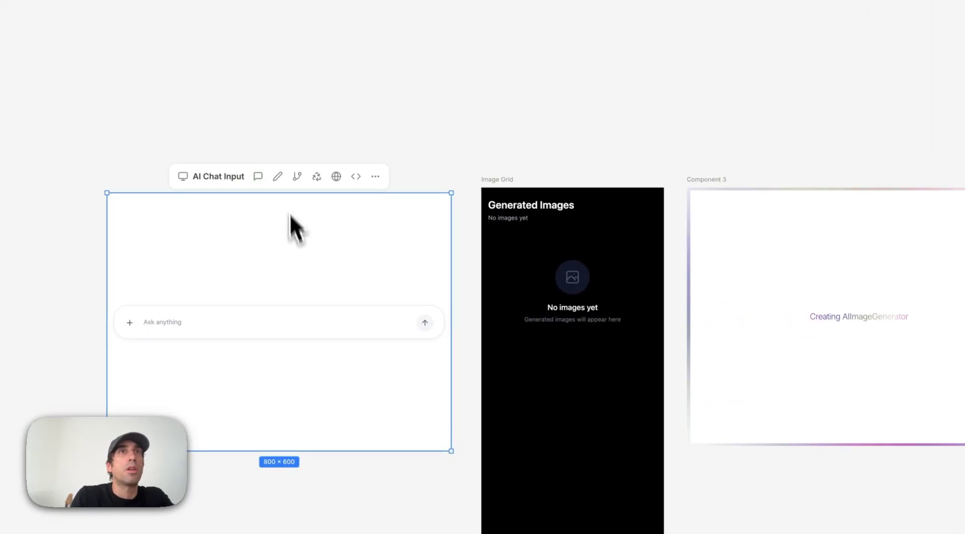
pyautogui.click(280, 176)
pyautogui.click(285, 343)
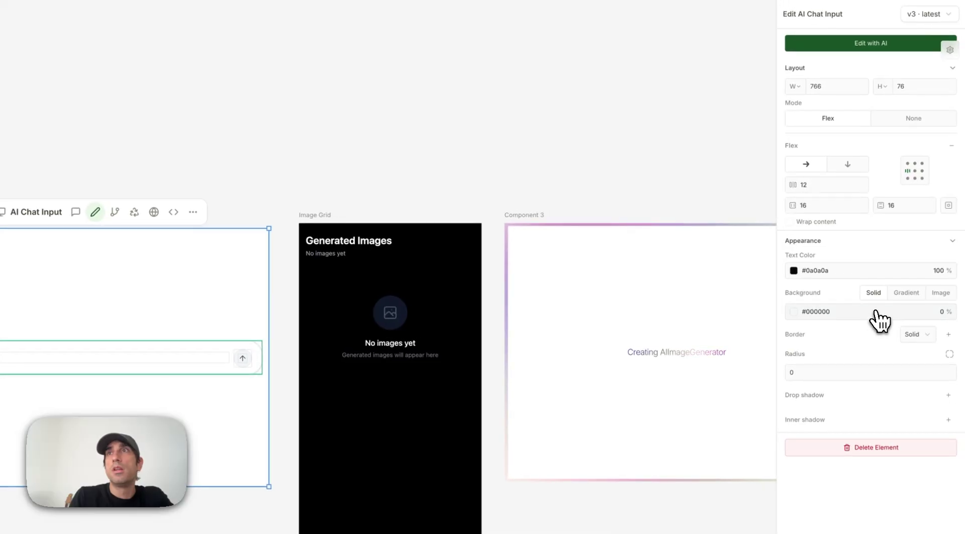
pyautogui.click(875, 311)
pyautogui.click(901, 371)
pyautogui.click(947, 347)
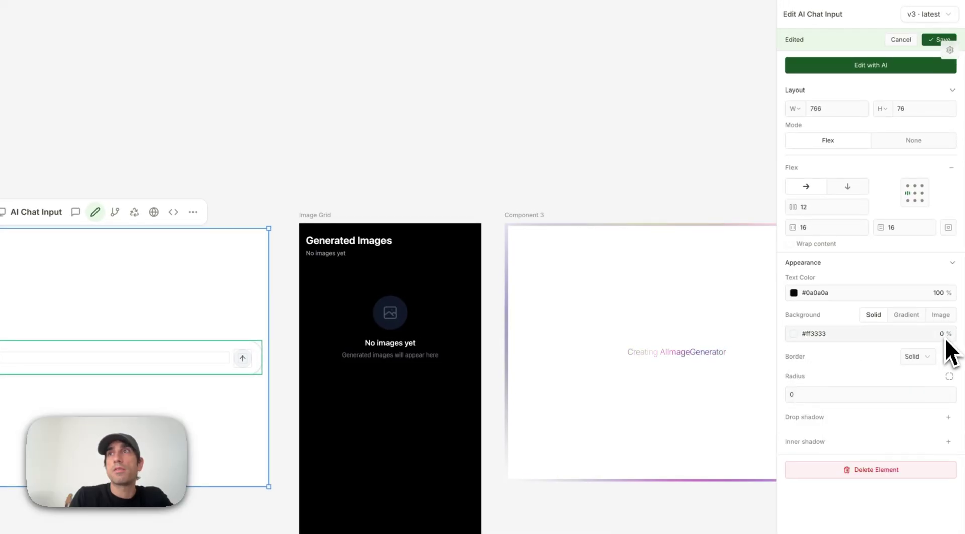
pyautogui.doubleClick(941, 333)
pyautogui.write('20')
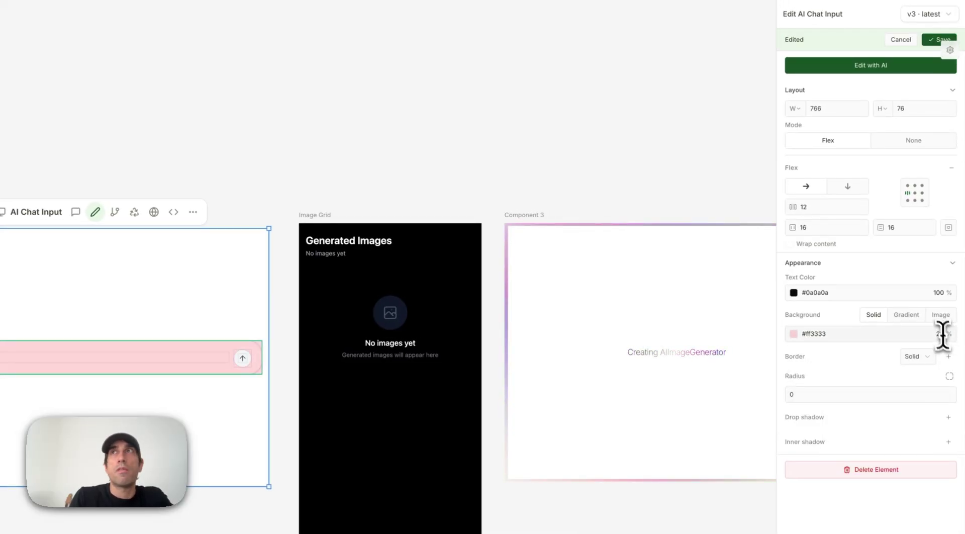
pyautogui.click(900, 40)
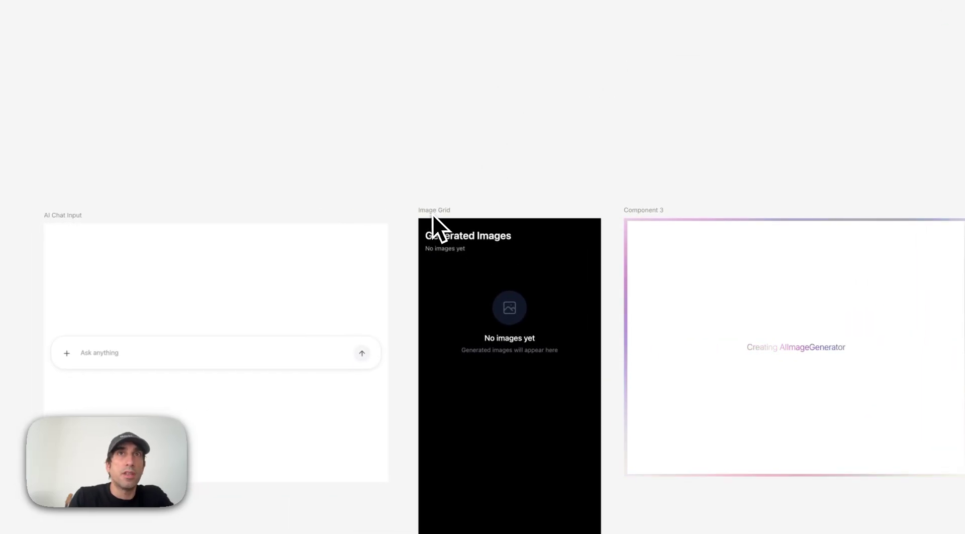
# Step: Move Image Grid slightly closer to AI Chat Input
pyautogui.moveTo(438, 224); pyautogui.dragTo(426, 224)
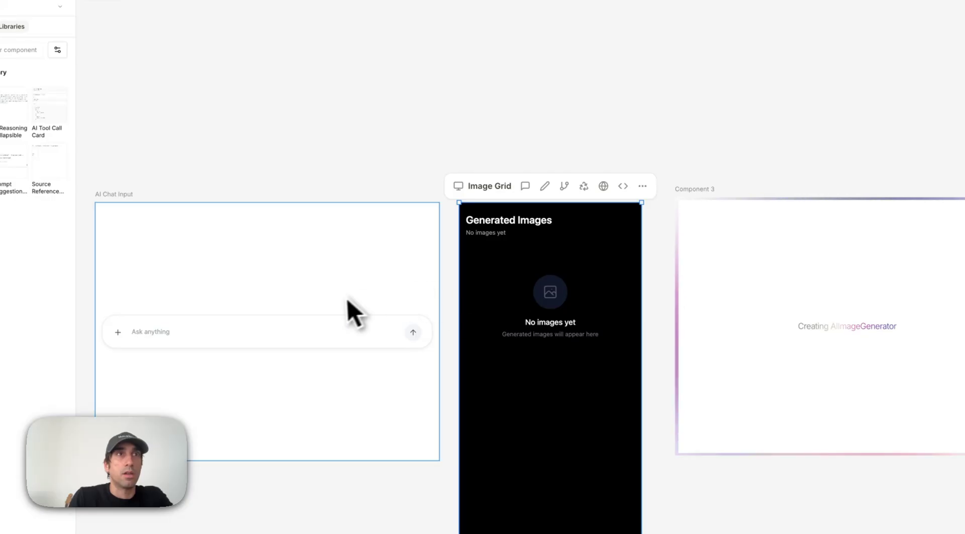
# Step: Resize the AI Image Generator component to the 402 × 874 phone preset and move it further from Image Grid
pyautogui.click(253, 318)
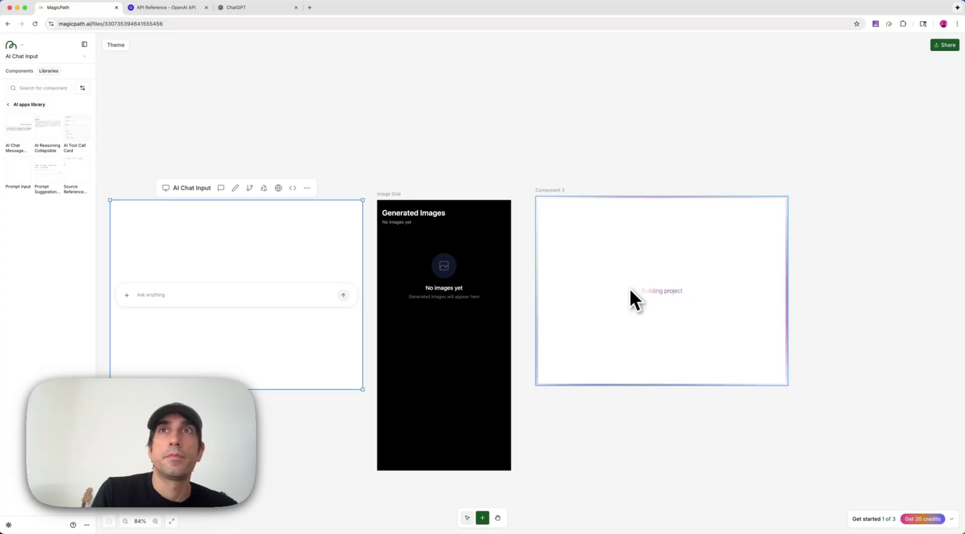
pyautogui.click(666, 237)
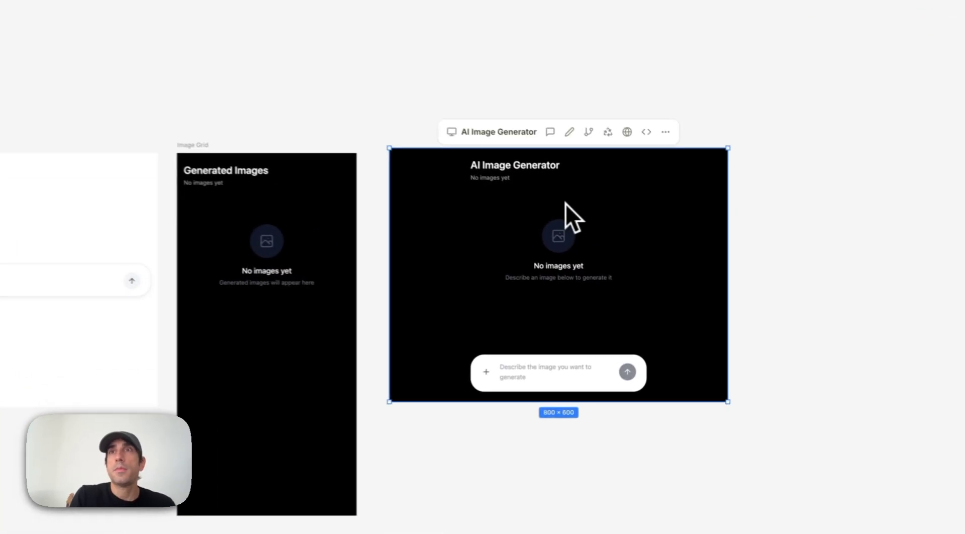
pyautogui.moveTo(724, 402); pyautogui.dragTo(631, 504)
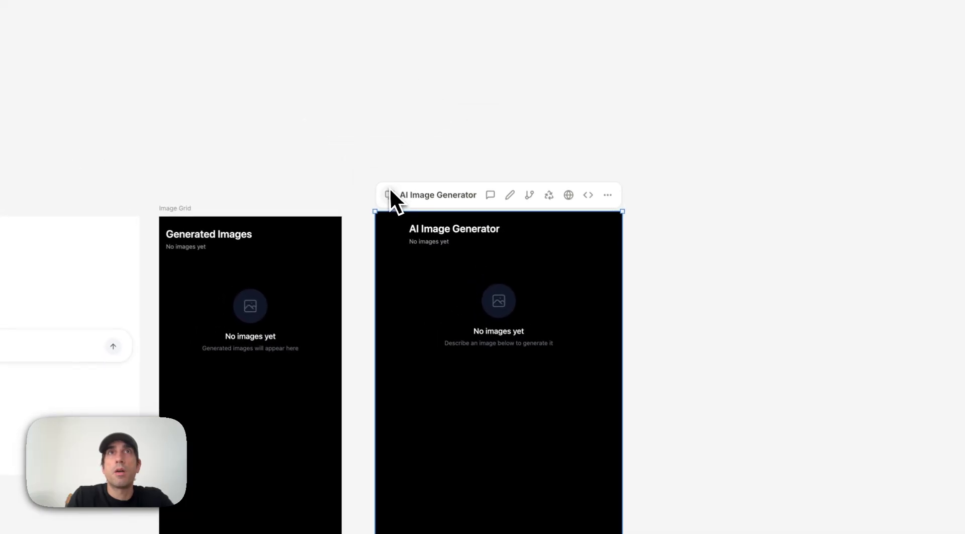
pyautogui.click(315, 132)
pyautogui.click(326, 159)
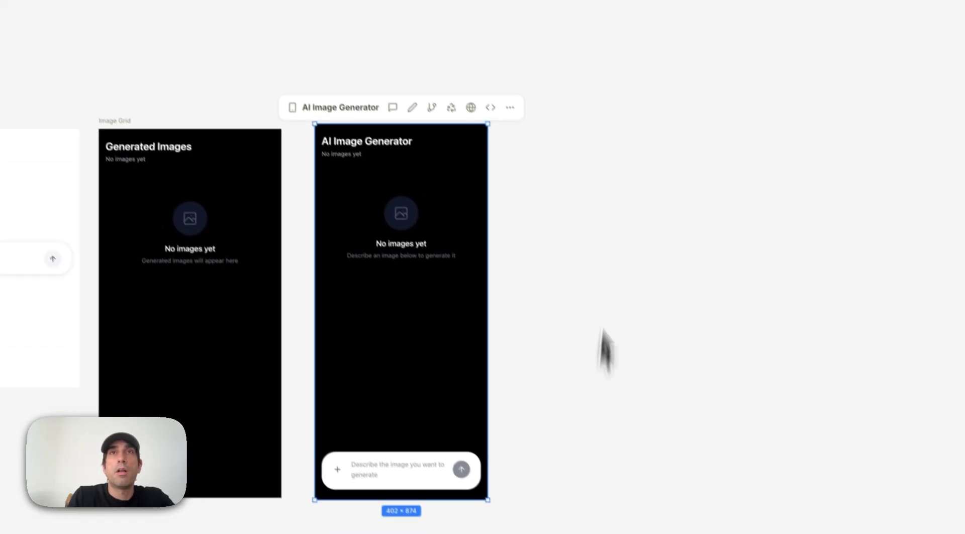
pyautogui.moveTo(421, 121); pyautogui.dragTo(475, 126)
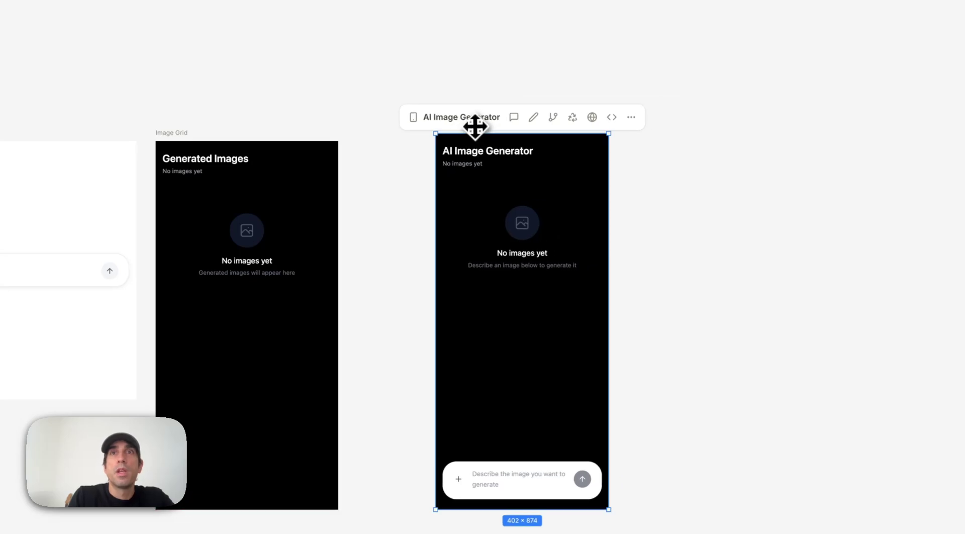
# Step: Edit the placeholder text in AI Image Generator's input bar to read "Ask for a new image"
pyautogui.click(513, 149)
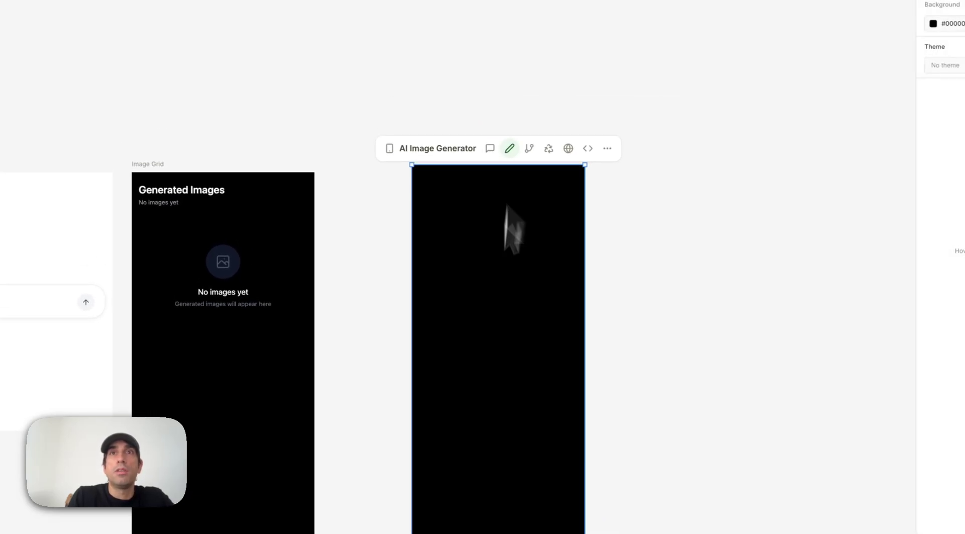
pyautogui.click(497, 511)
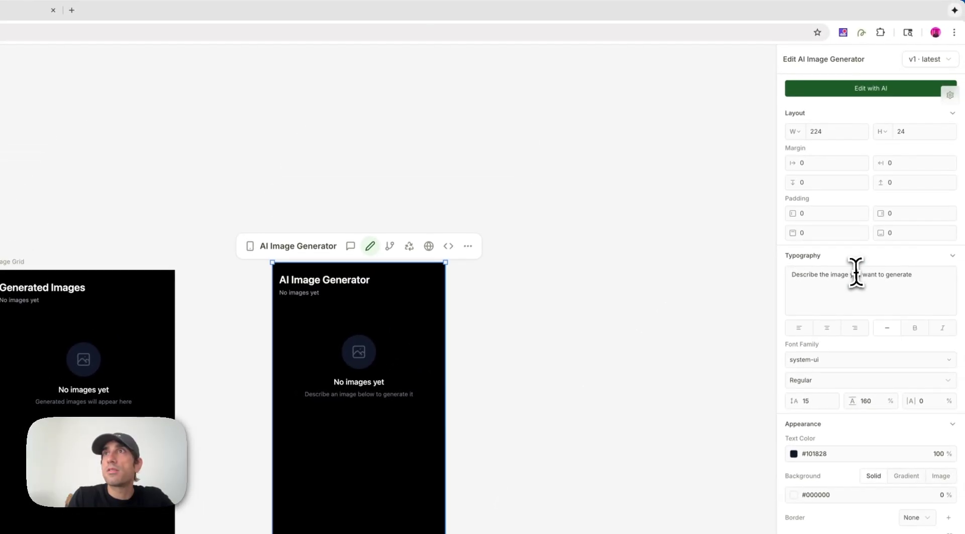
pyautogui.tripleClick(938, 137)
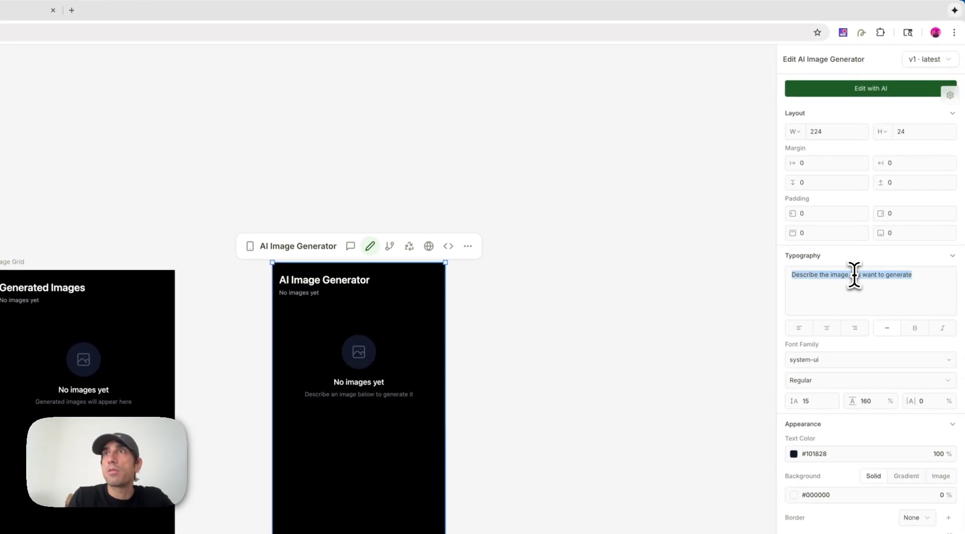
pyautogui.write('Ask for an')
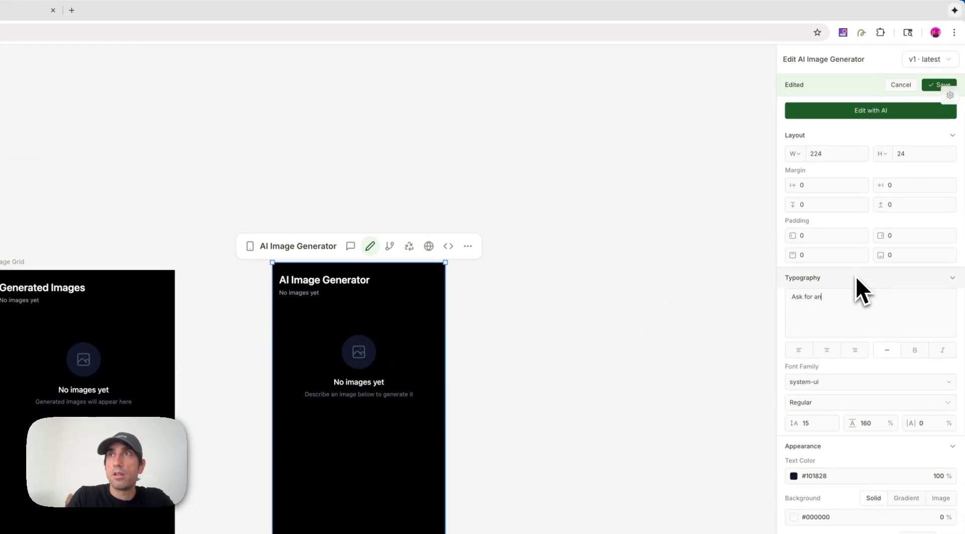
pyautogui.press('BackSpace')
pyautogui.write('new image')
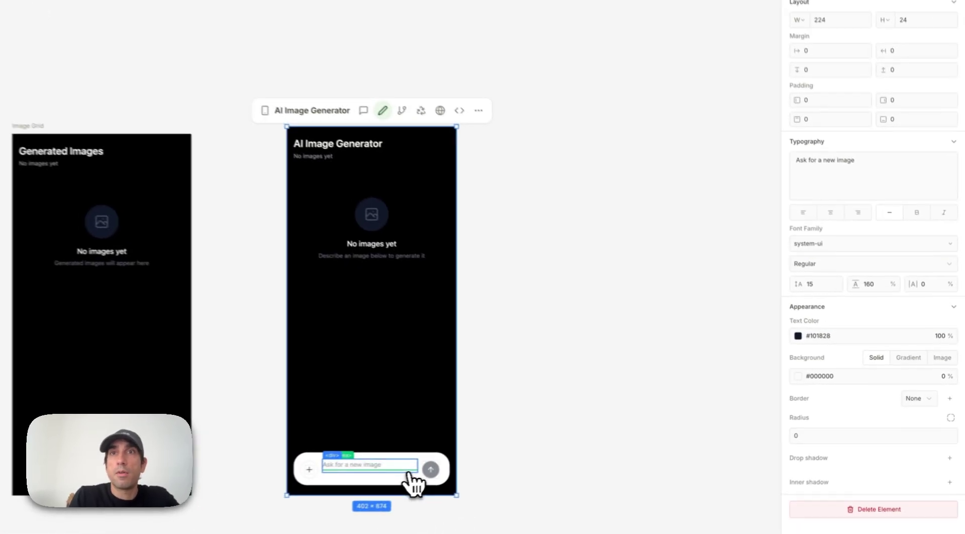
# Step: Set the input bar's flex alignment to middle left and save the edits to AI Image Generator
pyautogui.click(412, 483)
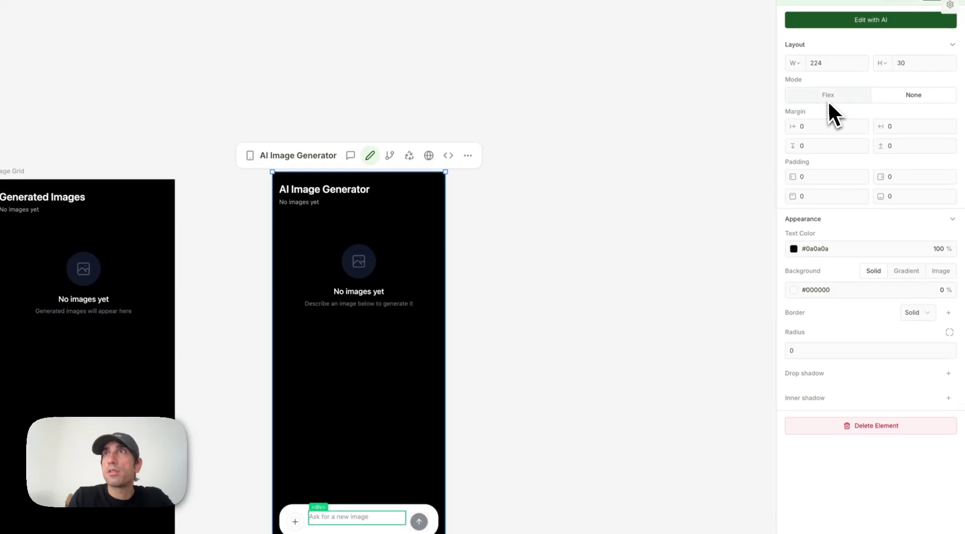
pyautogui.click(907, 149)
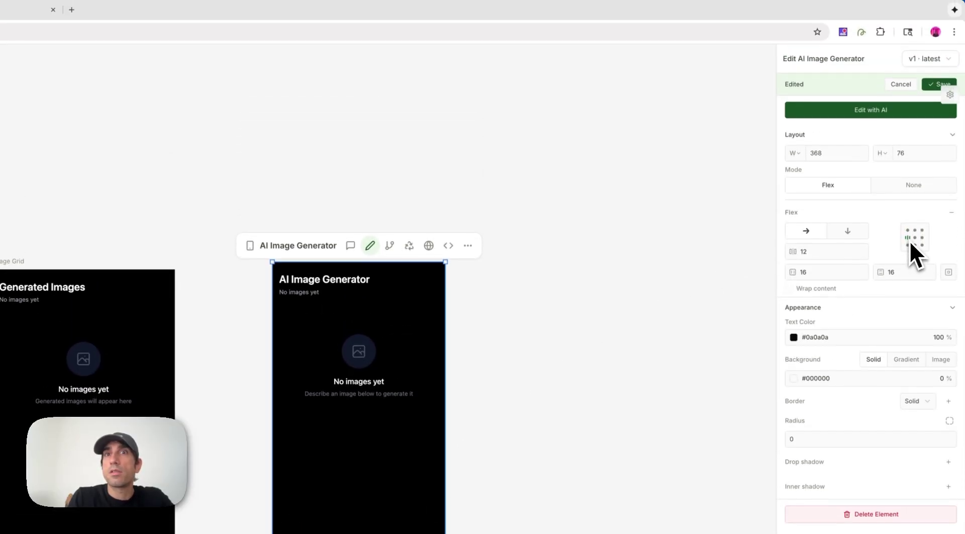
pyautogui.click(936, 85)
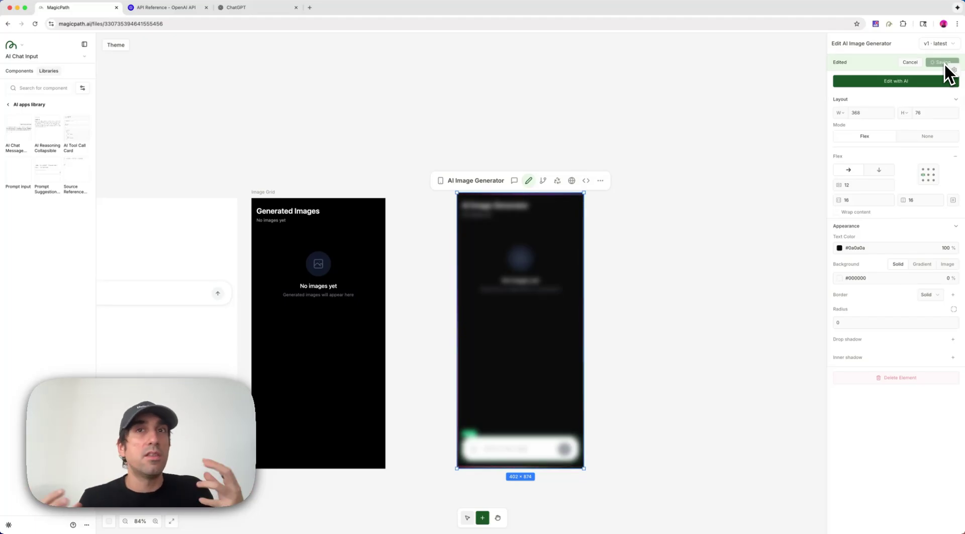
pyautogui.click(707, 263)
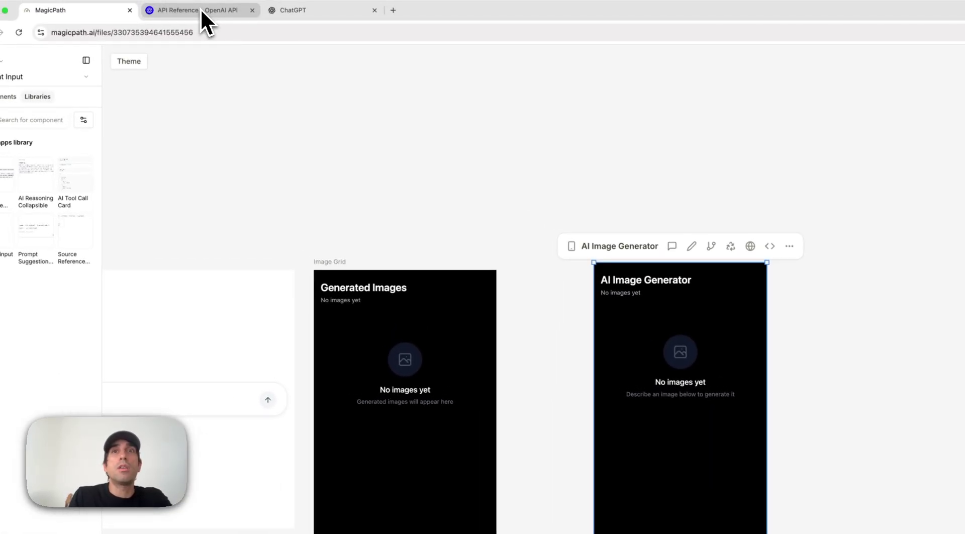
# Step: Switch to the OpenAI API reference and copy the Create image section, including its parameters, example request and response
pyautogui.click(201, 10)
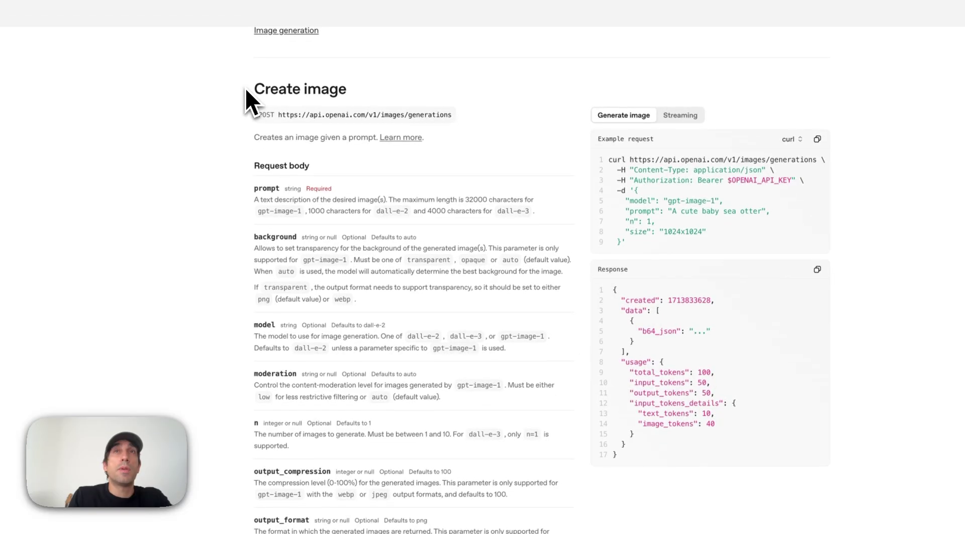
pyautogui.moveTo(250, 89); pyautogui.dragTo(719, 372)
pyautogui.scroll(-5, 637, 487)
pyautogui.scroll(-3, 636, 487)
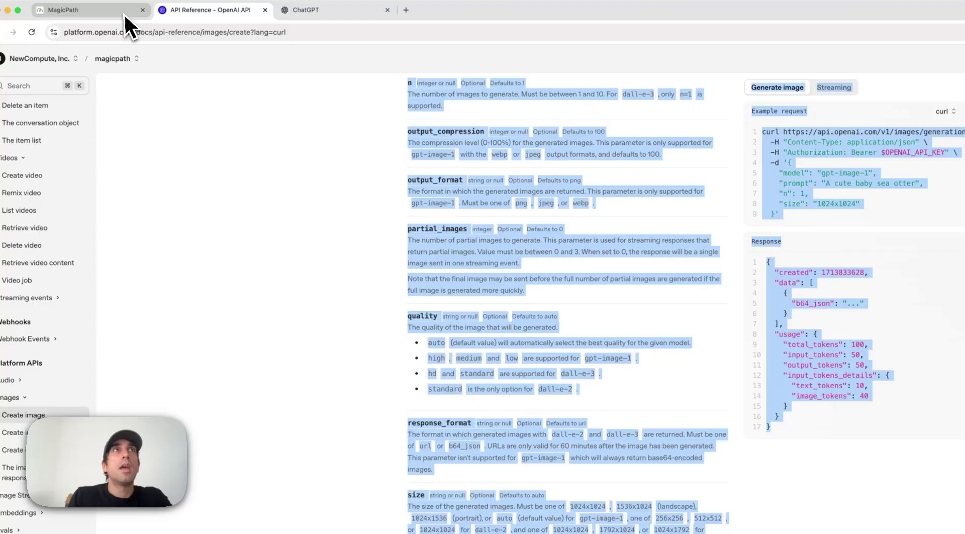
# Step: Return to MagicPath and begin an AI Image Generator prompt with "using the openai api for the GPT image model, connect these apis"
pyautogui.click(125, 16)
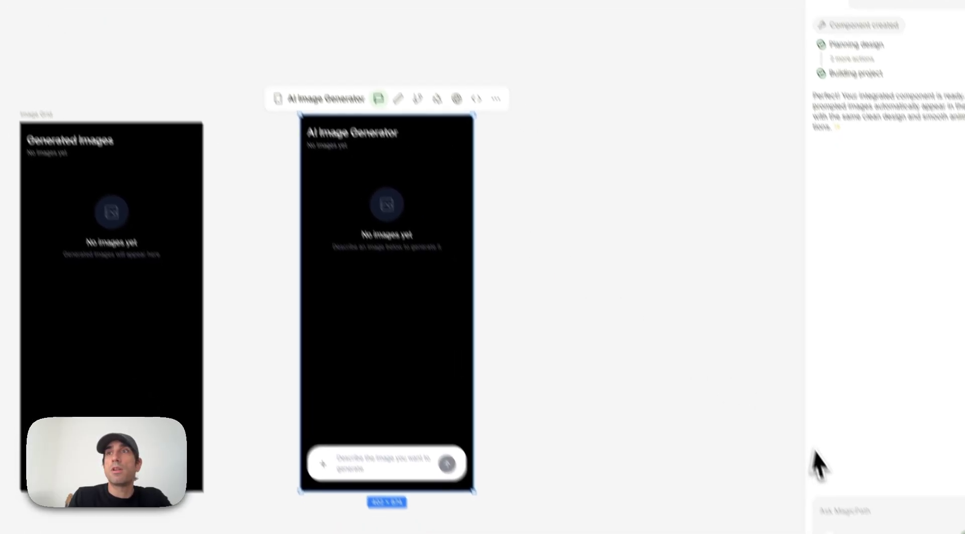
pyautogui.click(804, 463)
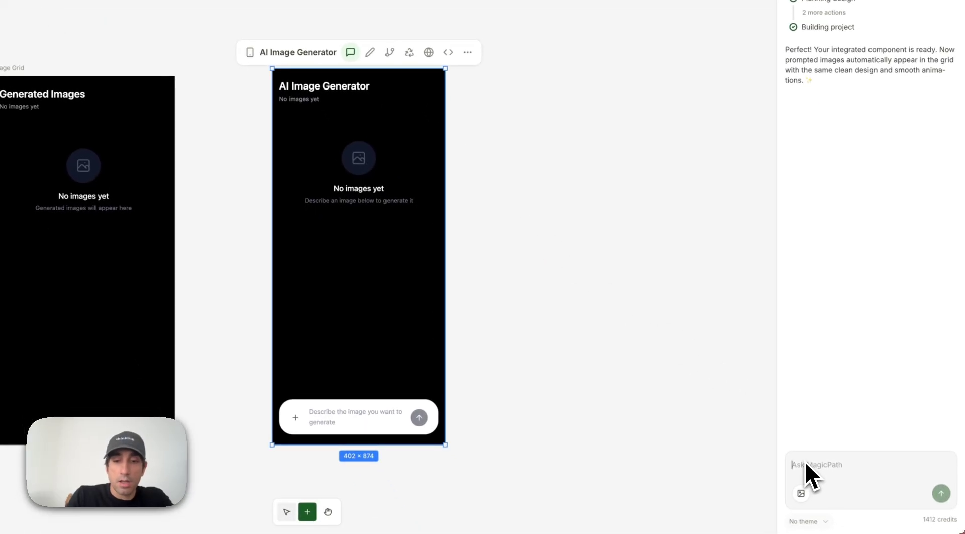
pyautogui.write('using the openai')
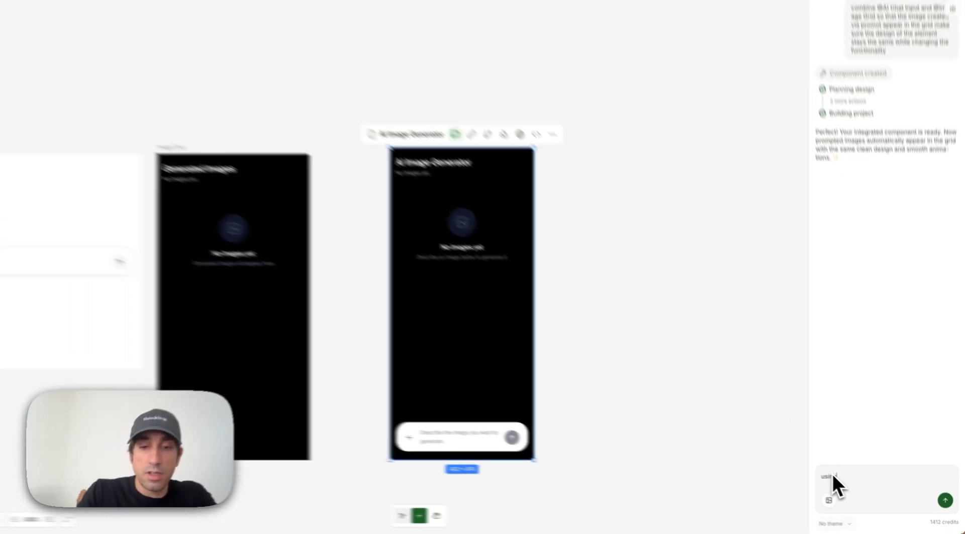
pyautogui.write(' a')
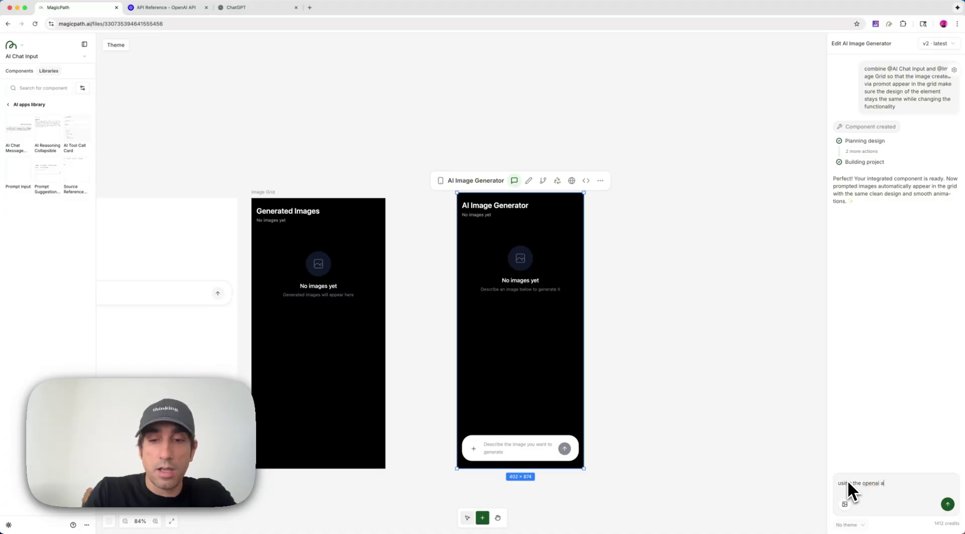
pyautogui.write('pi for the G')
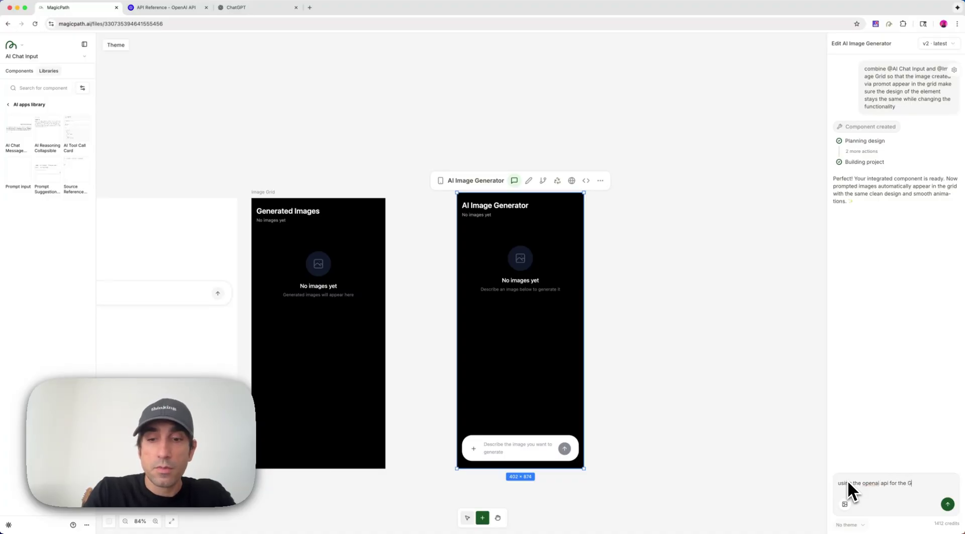
pyautogui.write('PT image model, con')
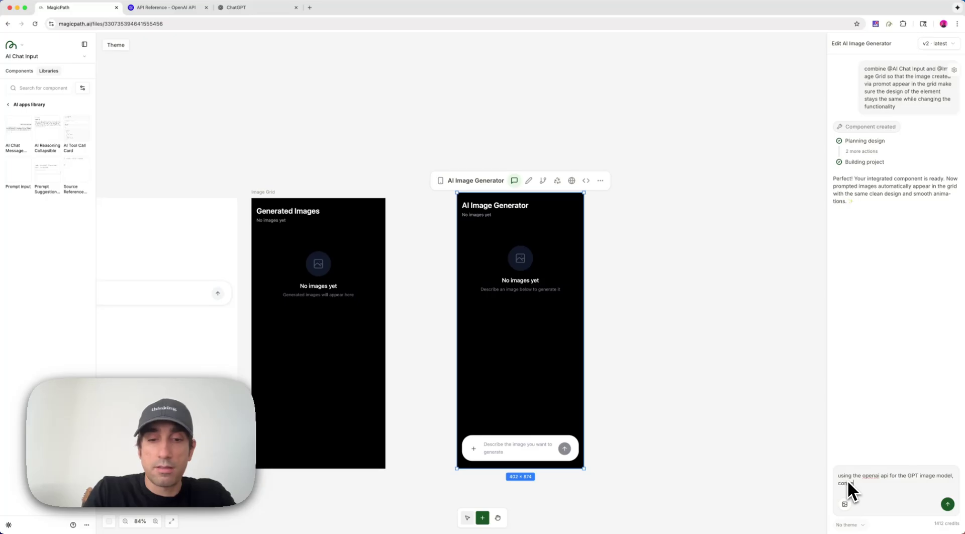
pyautogui.write('nect these api')
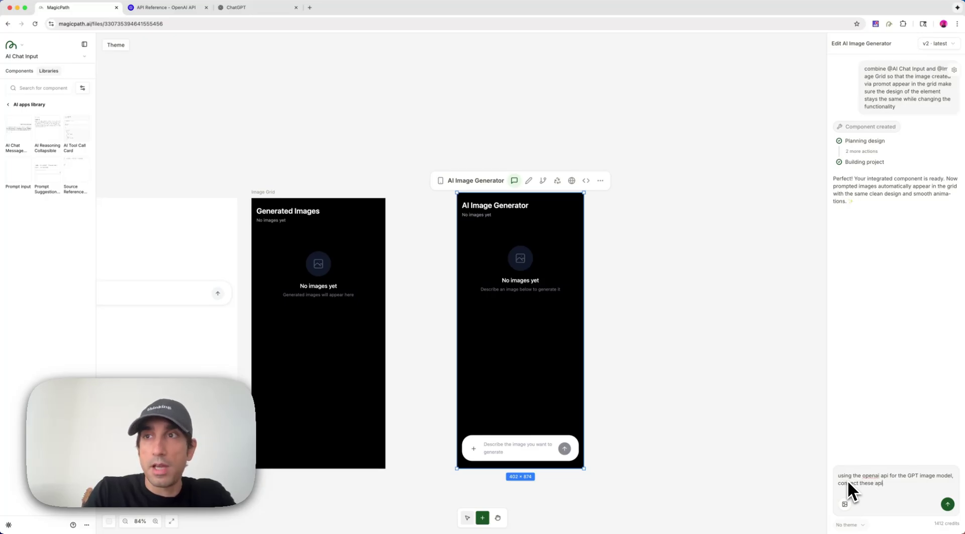
# Step: Continue the prompt, asking that each generated image display in the grid using our input prompt
pyautogui.write('s so that whe')
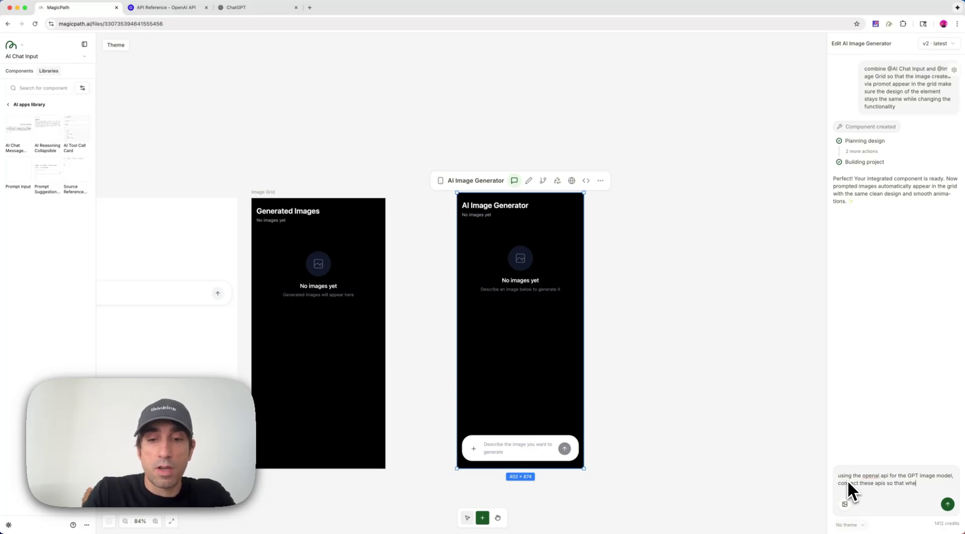
pyautogui.write('n I geenrated a')
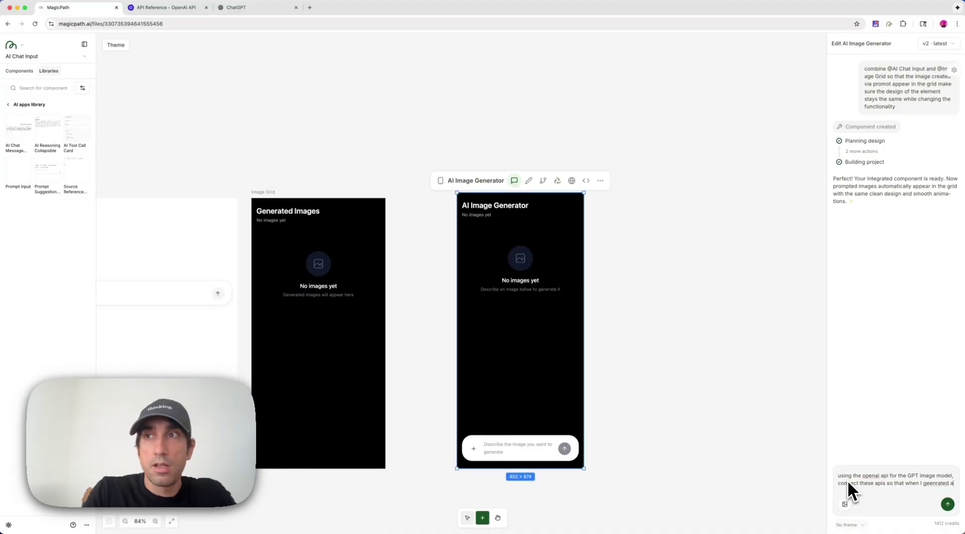
pyautogui.press('BackSpace')
pyautogui.press('BackSpace')
pyautogui.press('BackSpace')
pyautogui.press('BackSpace')
pyautogui.press('BackSpace')
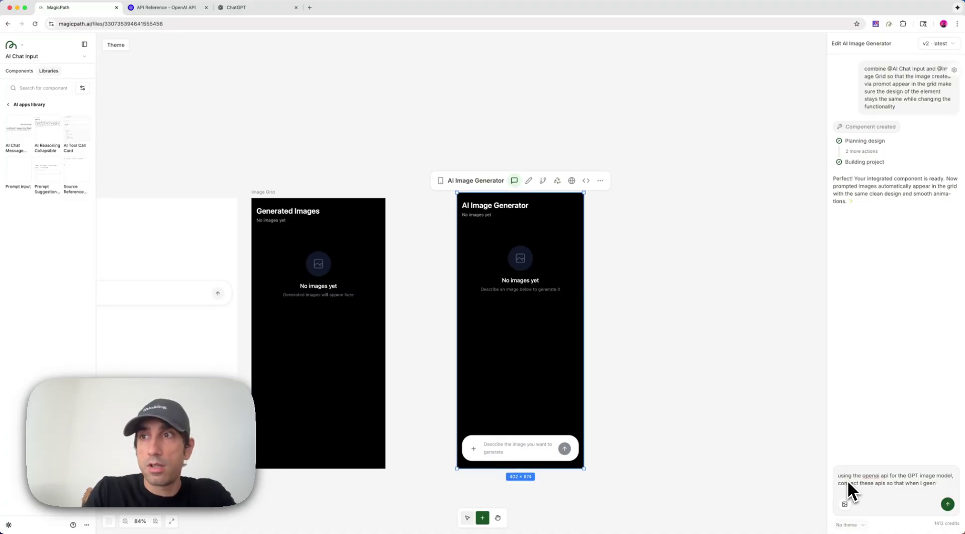
pyautogui.write('nerate an ima')
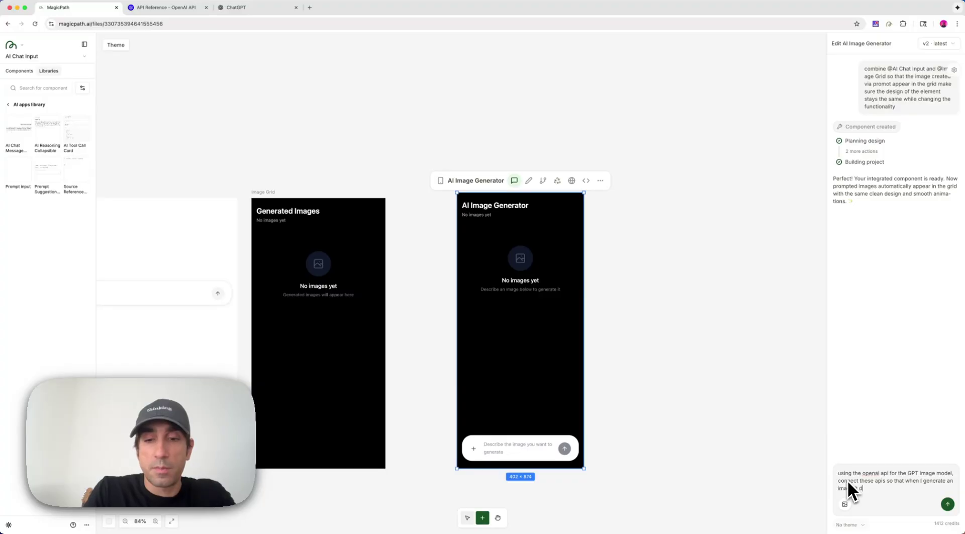
pyautogui.write('ge it dispaly in the grid')
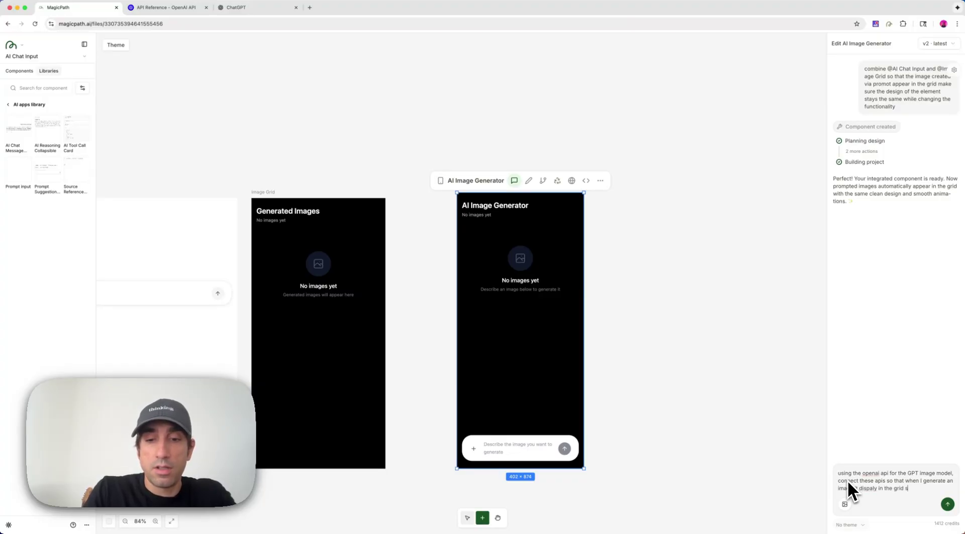
pyautogui.write(' using our in')
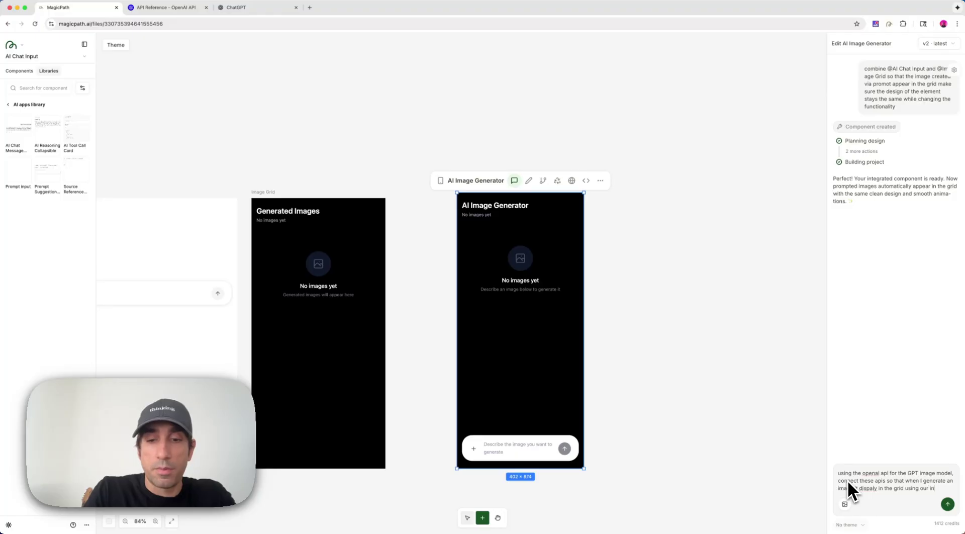
pyautogui.write('put prompt. Create image')
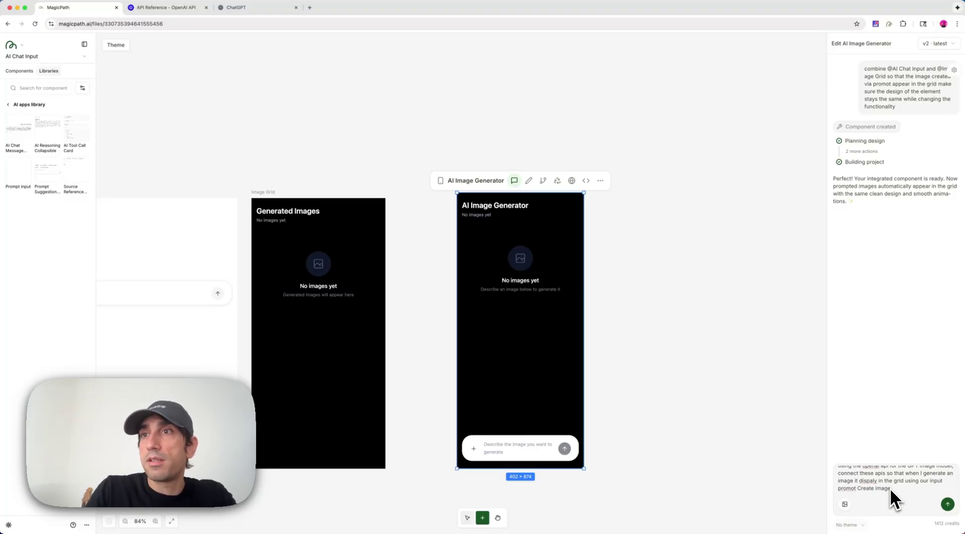
# Step: Add the copied Create image documentation, request a setting panel for adding the API key, and submit the prompt
pyautogui.press('cmd+v')
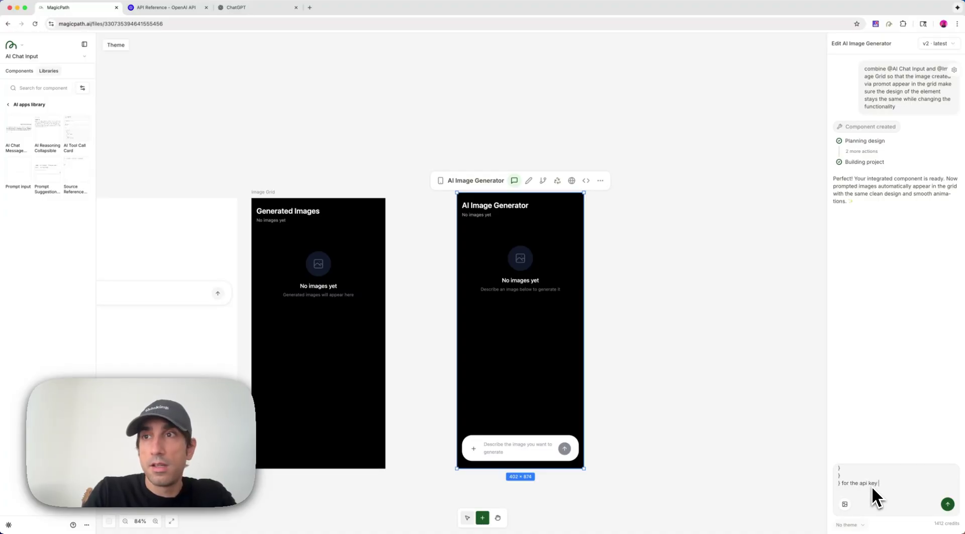
pyautogui.write('for the api key add a setting')
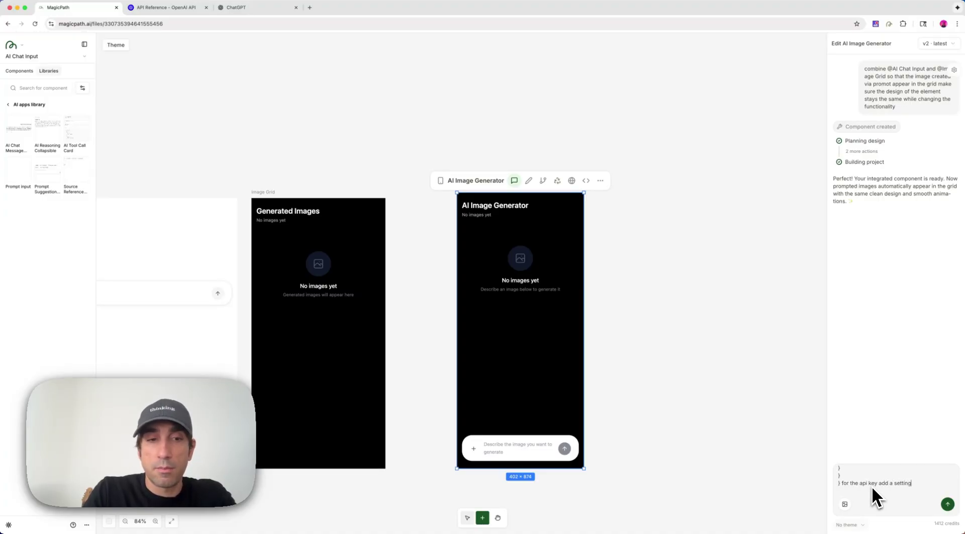
pyautogui.write(' panel where I can add my api key')
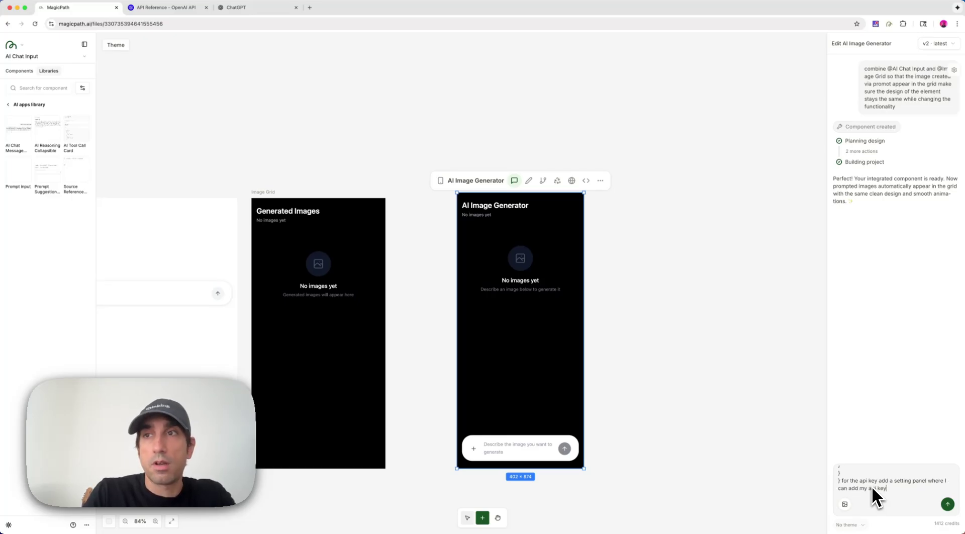
pyautogui.press('Return')
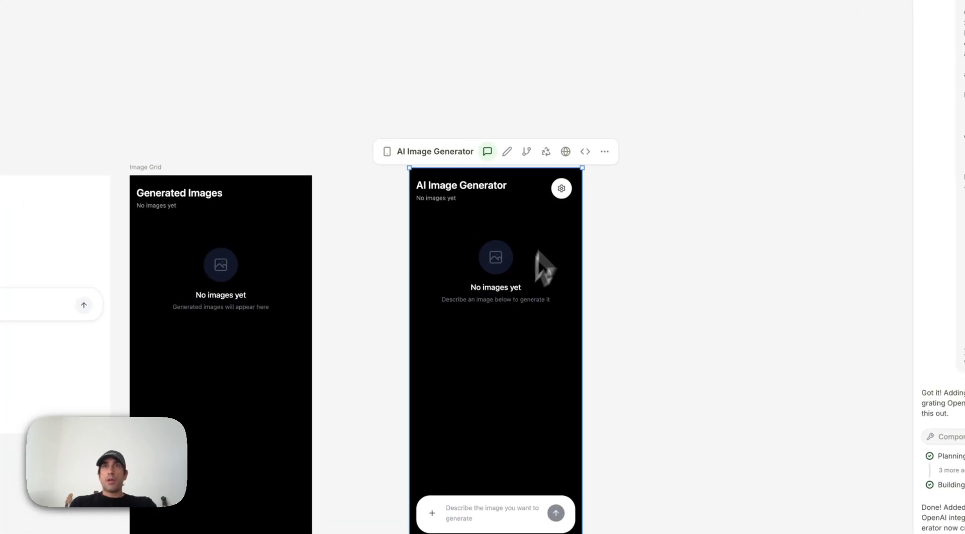
# Step: Open the AI Image Generator's settings, look over the OpenAI API Key field, and close them
pyautogui.click(561, 188)
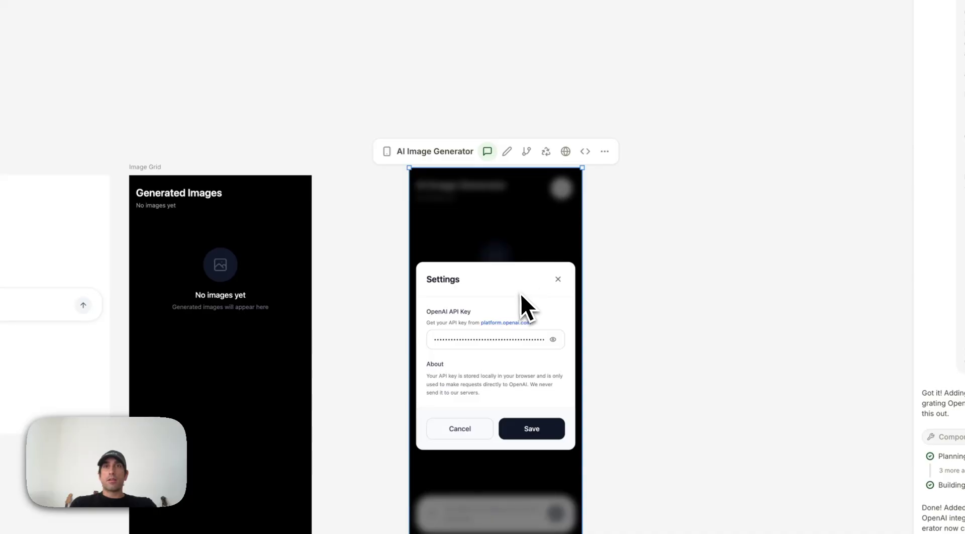
pyautogui.click(640, 343)
pyautogui.click(536, 236)
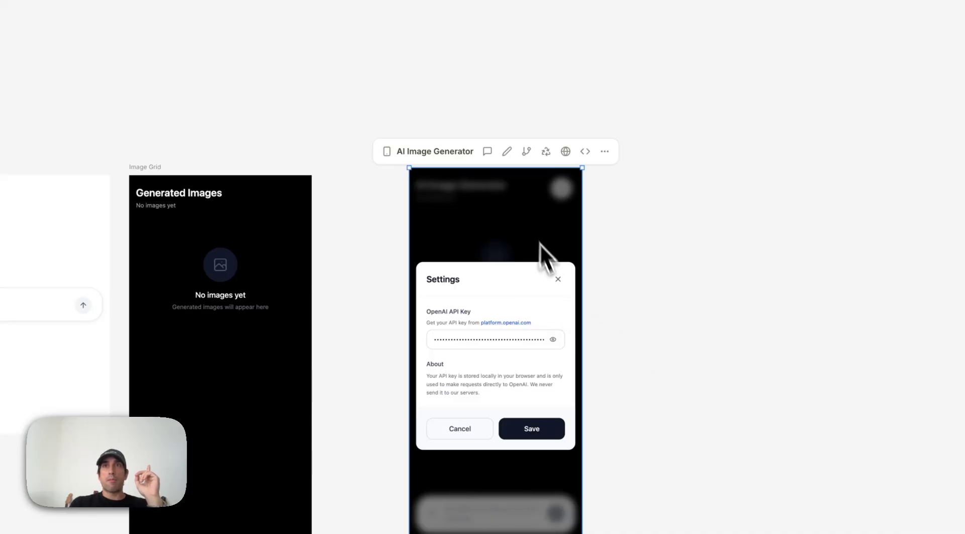
pyautogui.click(556, 280)
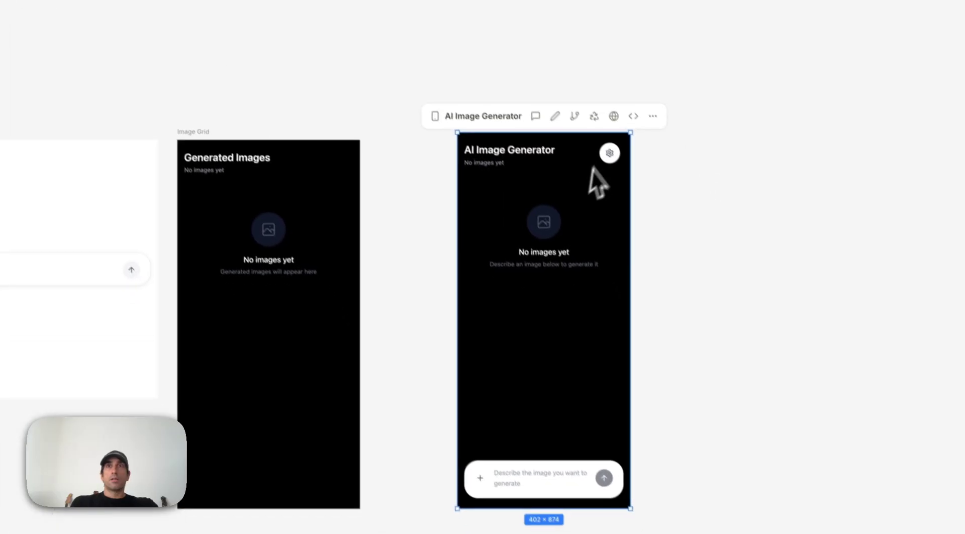
# Step: Paste the OpenAI API key into the AI Image Generator's settings, save it, and close the settings
pyautogui.click(609, 152)
pyautogui.doubleClick(537, 303)
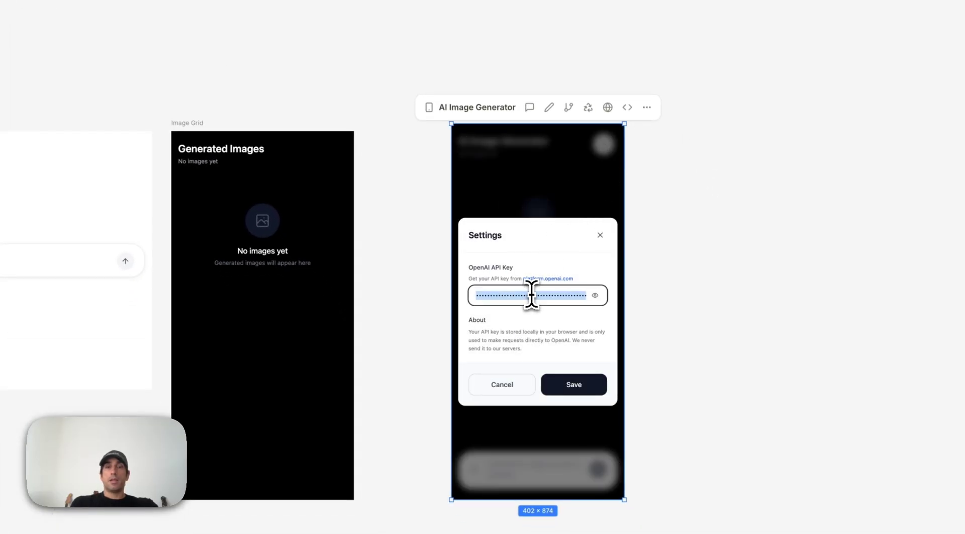
pyautogui.hotkey('ctrl', 'v')
pyautogui.click(562, 387)
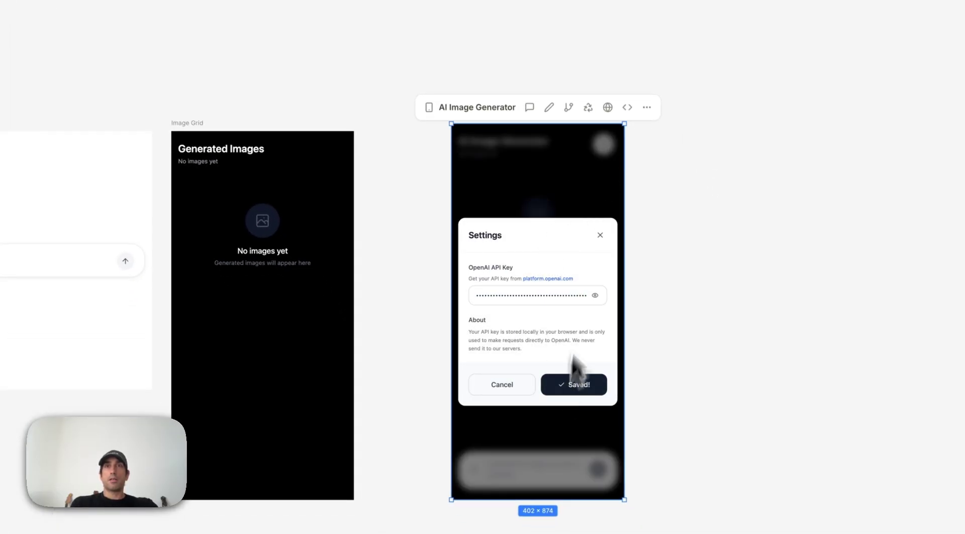
pyautogui.click(600, 235)
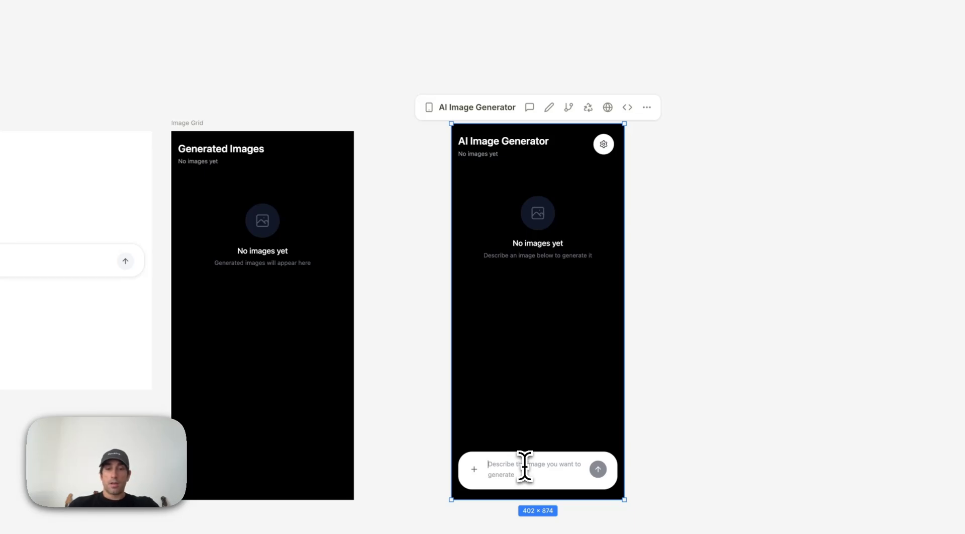
# Step: Generate an image in the AI Image Generator with the prompt "a cat with a hat"
pyautogui.write('a')
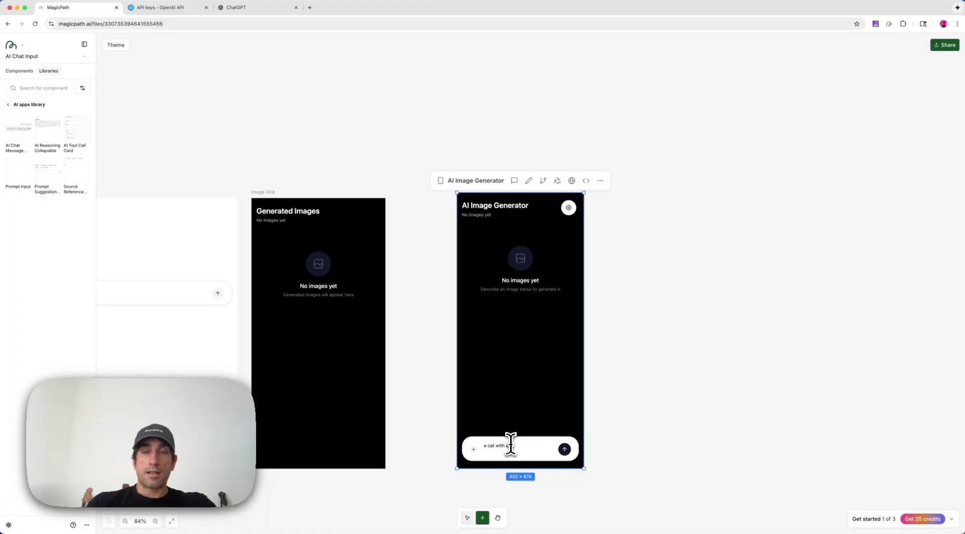
pyautogui.write(' cat with a')
pyautogui.press('Return')
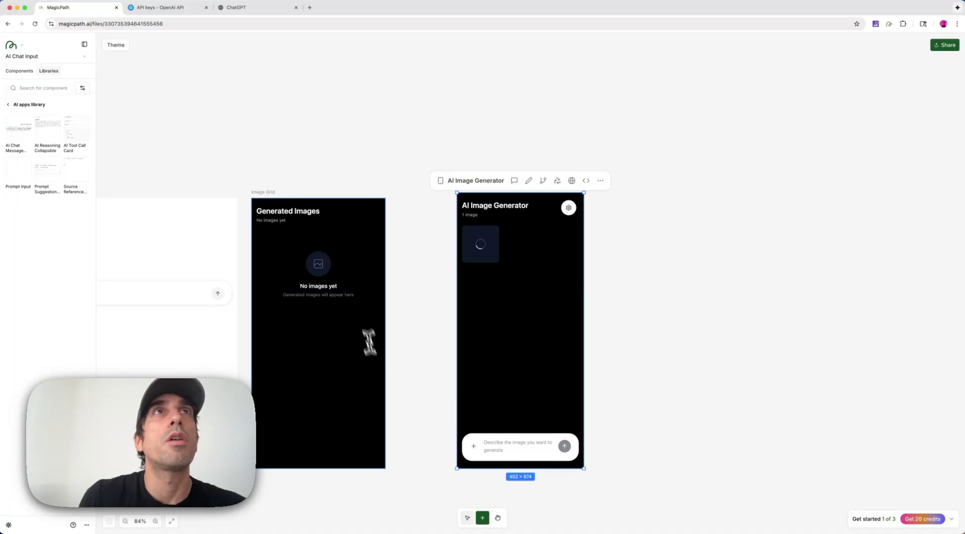
# Step: Open the OpenAI platform docs in a new browser tab and bring up the Image generation guide
pyautogui.click(310, 7)
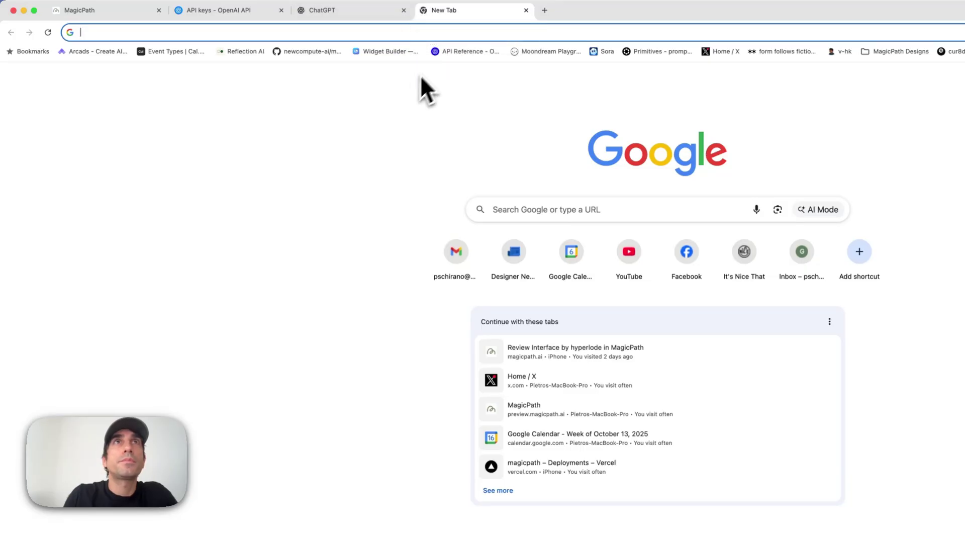
pyautogui.click(451, 51)
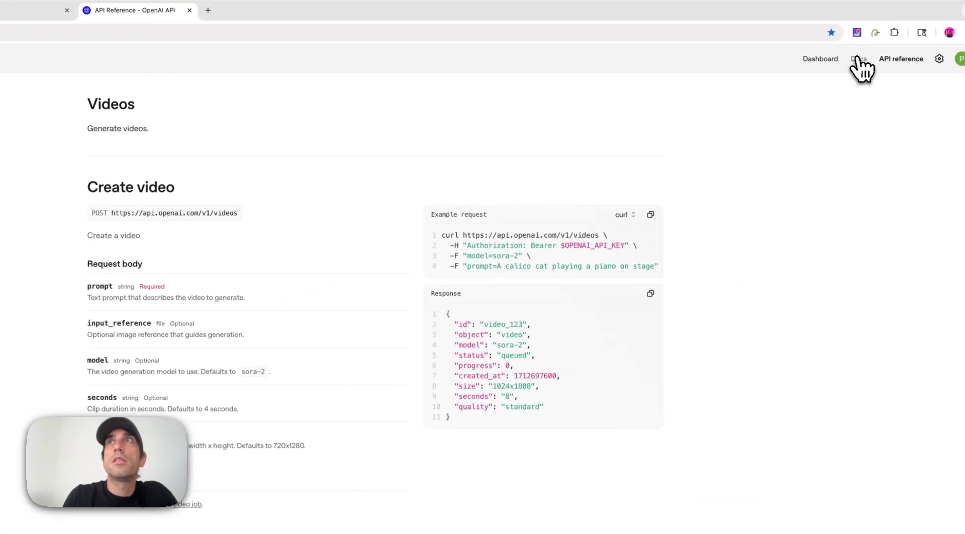
pyautogui.click(858, 58)
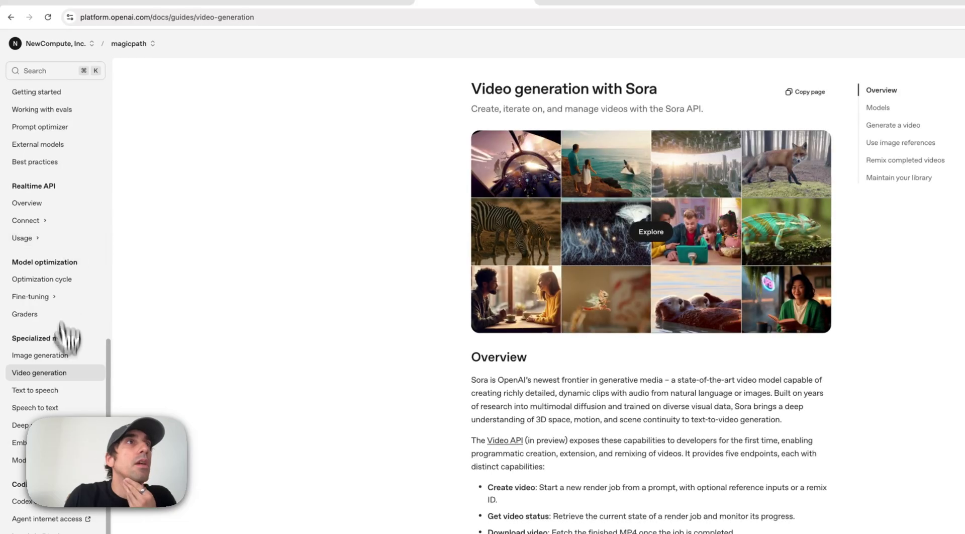
pyautogui.click(122, 13)
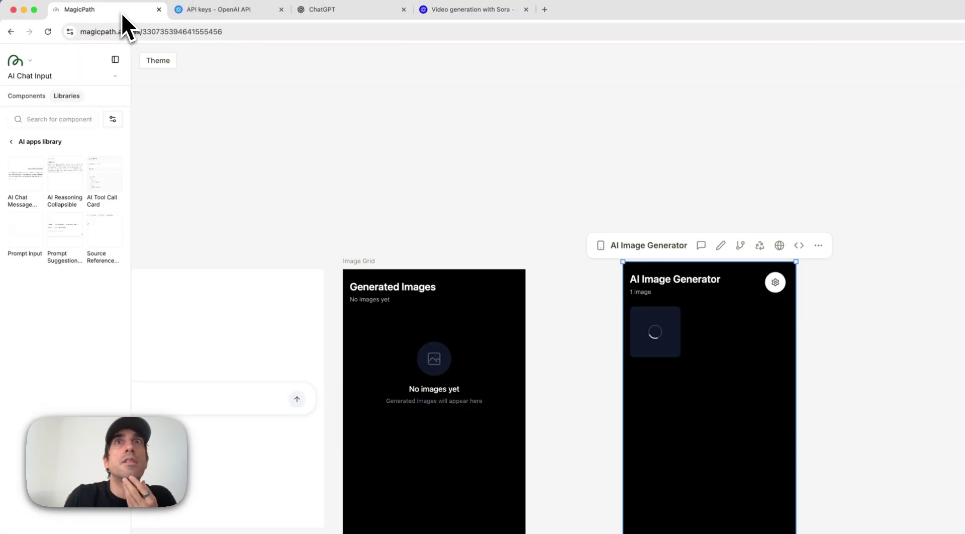
pyautogui.click(457, 10)
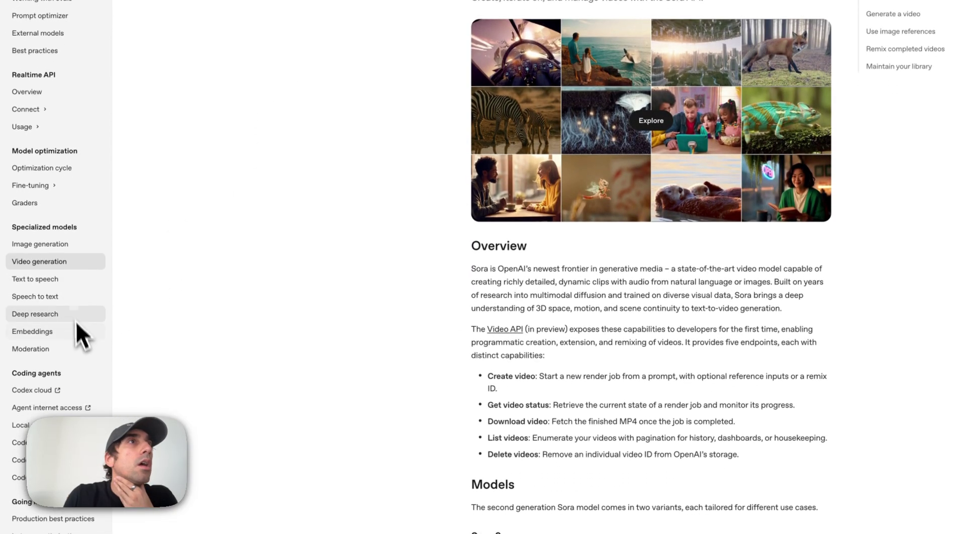
pyautogui.click(60, 245)
pyautogui.scroll(-8, 397, 459)
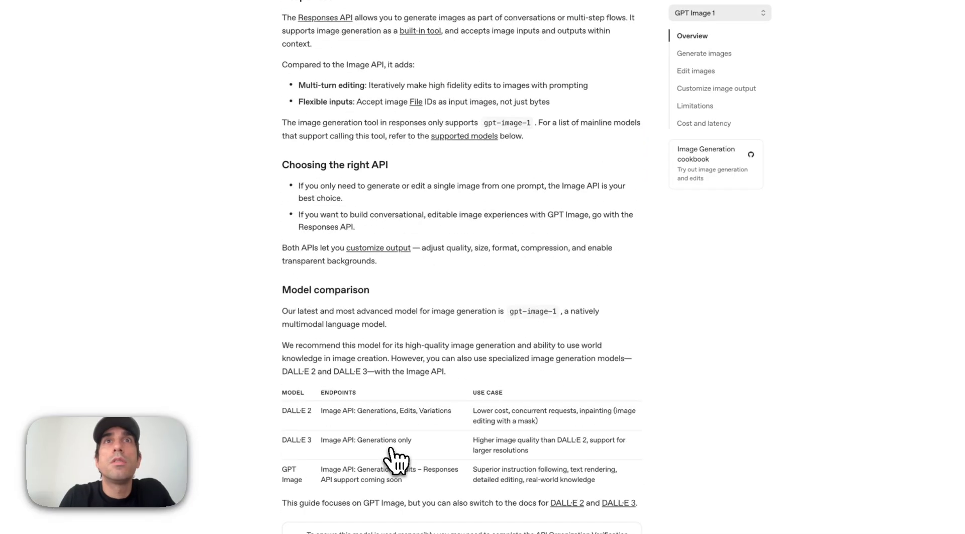
# Step: Examine the Image generation guide for available models and the Image API version of the generate-an-image example
pyautogui.click(719, 14)
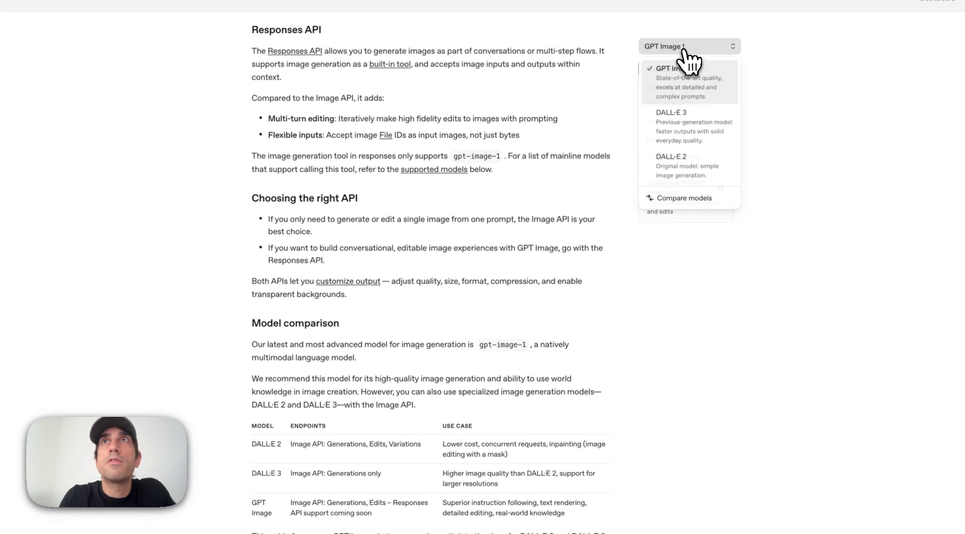
pyautogui.click(683, 352)
pyautogui.scroll(-10, 411, 405)
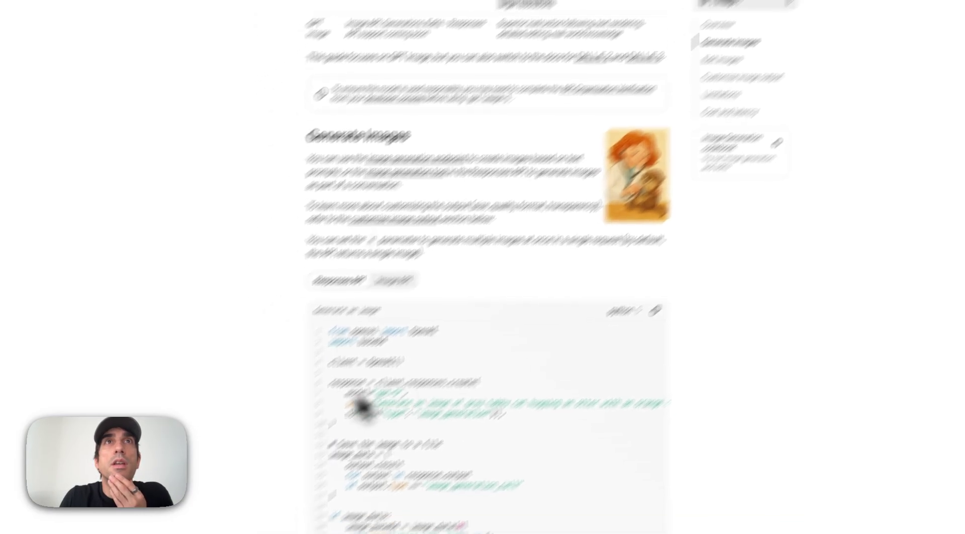
pyautogui.scroll(-10, 362, 406)
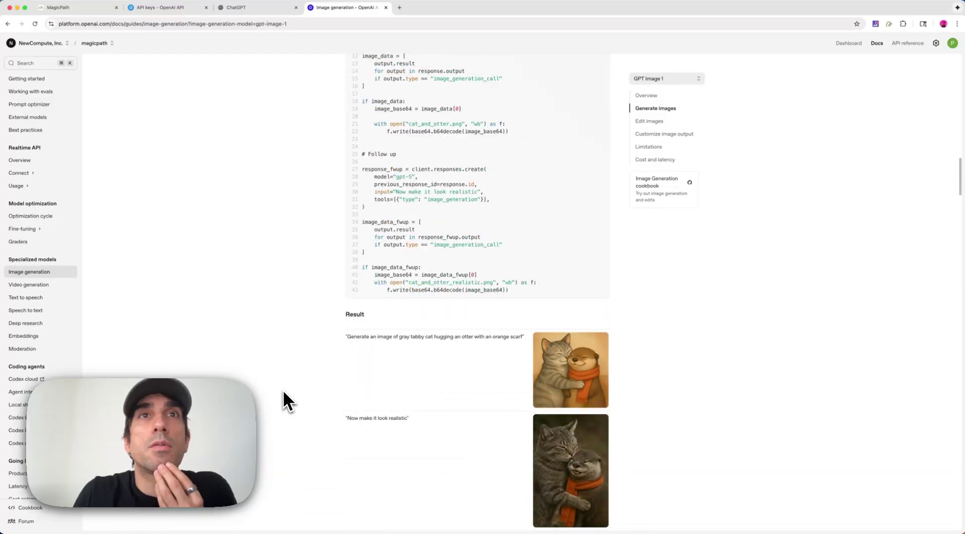
pyautogui.scroll(-8, 284, 392)
pyautogui.scroll(11, 283, 392)
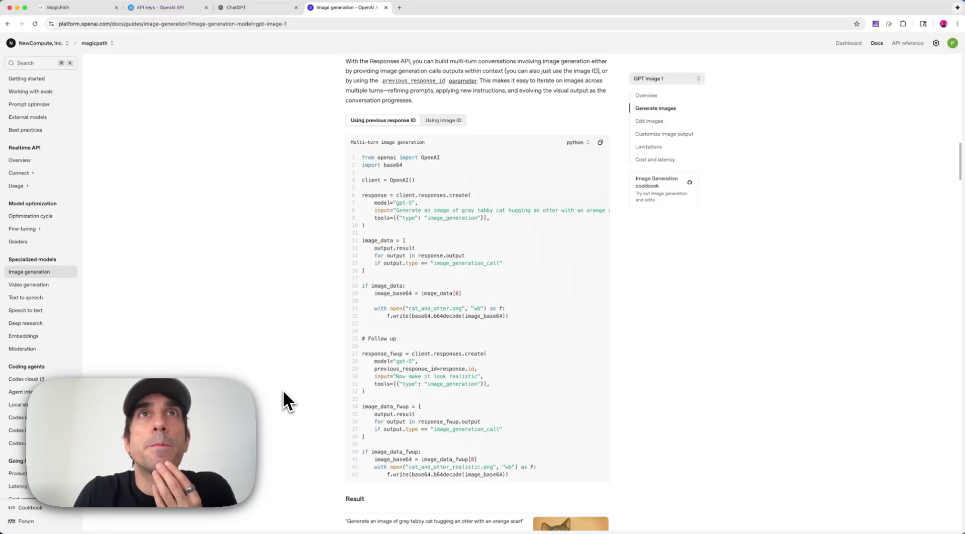
pyautogui.scroll(7, 283, 392)
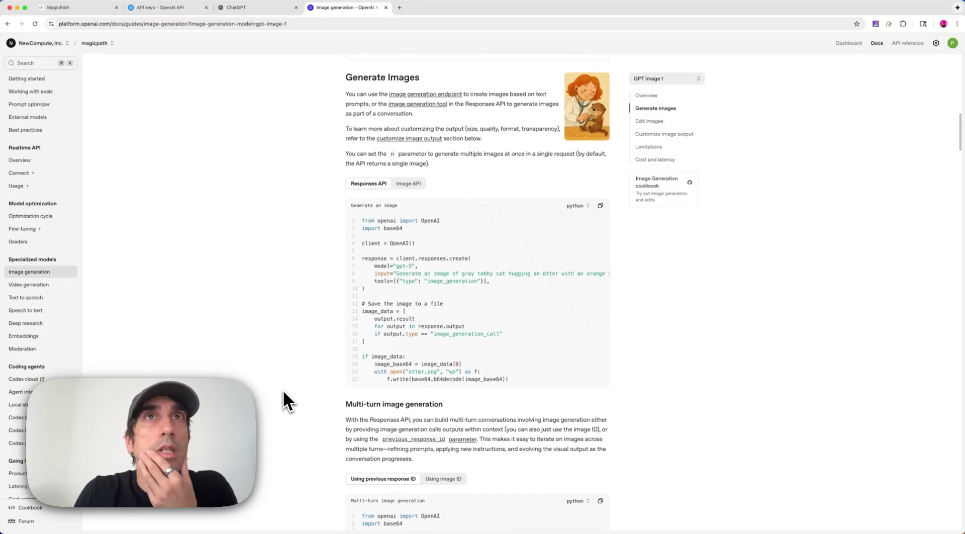
pyautogui.scroll(2, 283, 391)
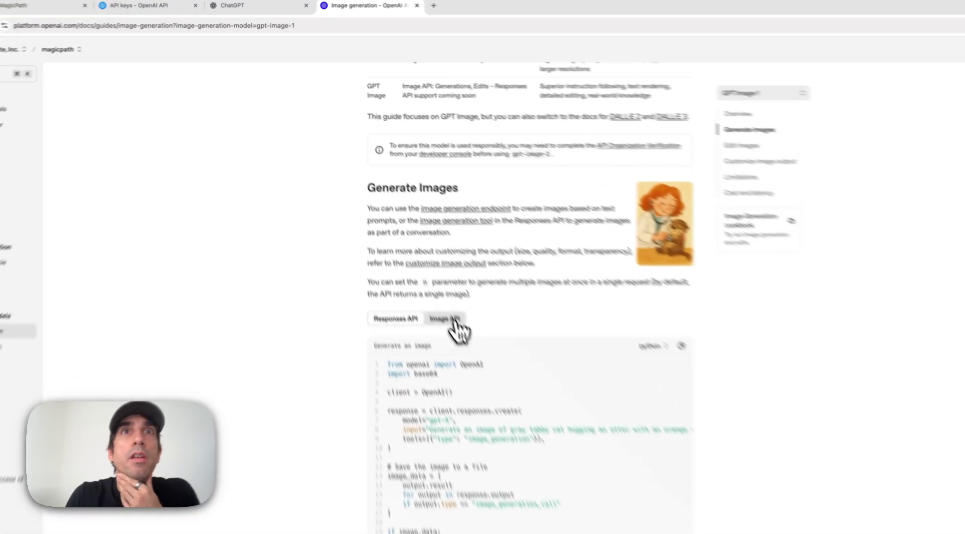
pyautogui.click(452, 321)
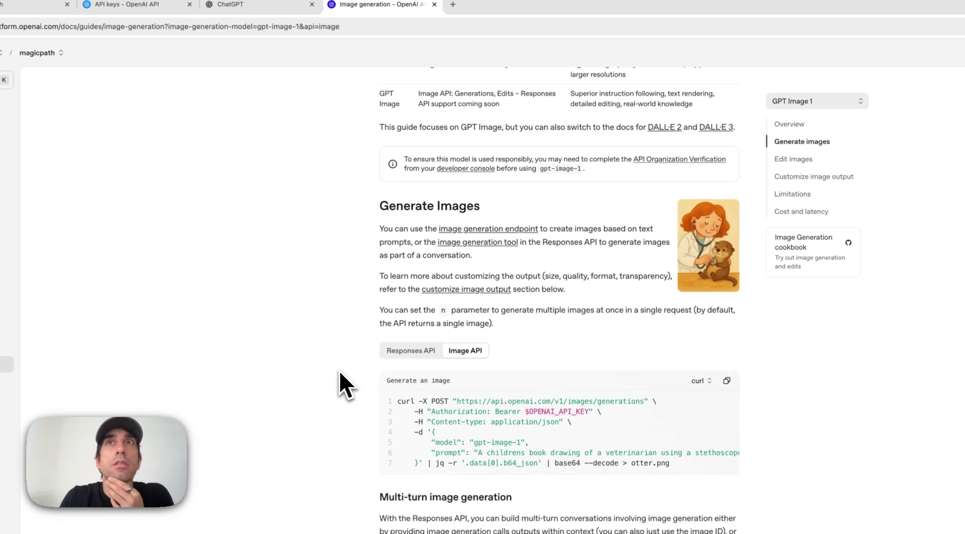
pyautogui.scroll(4, 338, 370)
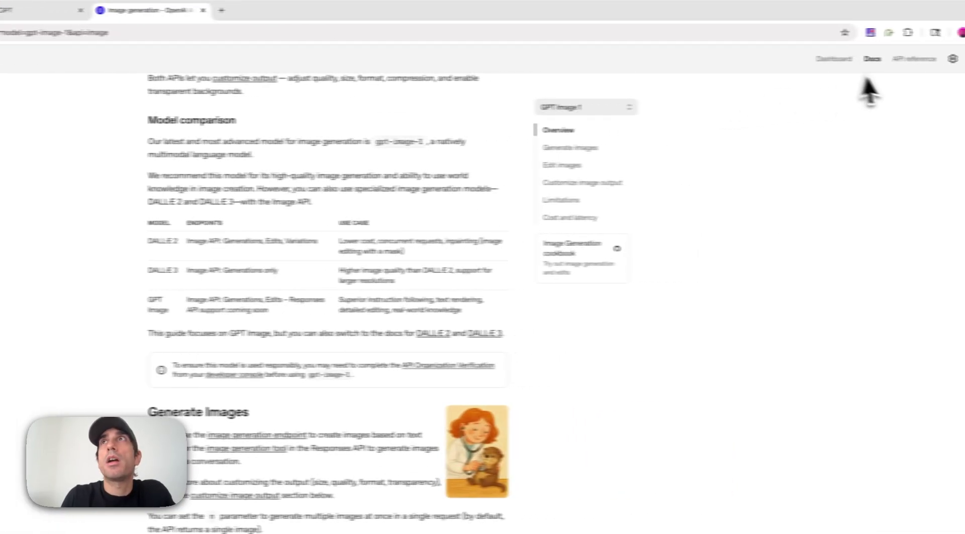
# Step: Go to the OpenAI dashboard's Images playground and check its model options, choosing gpt-image-1-mini
pyautogui.click(833, 59)
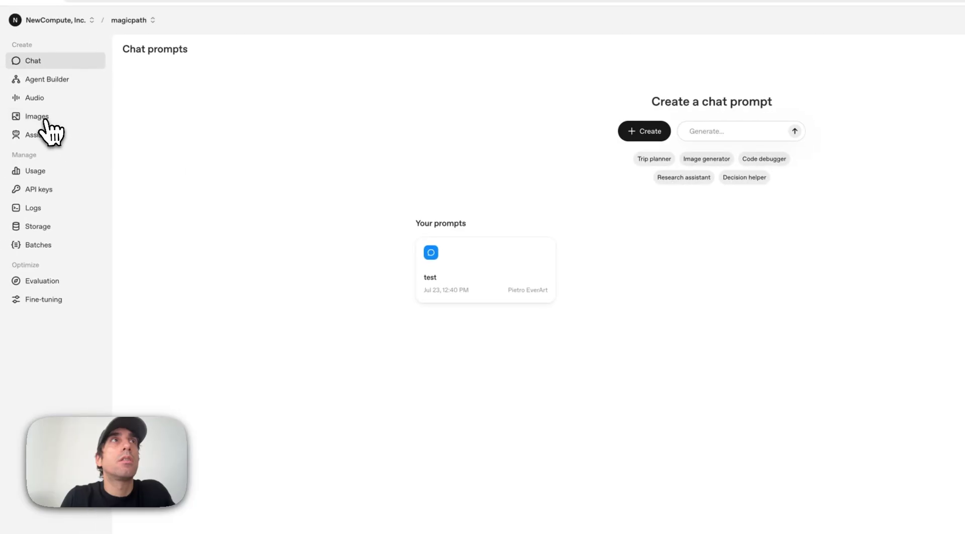
pyautogui.click(45, 120)
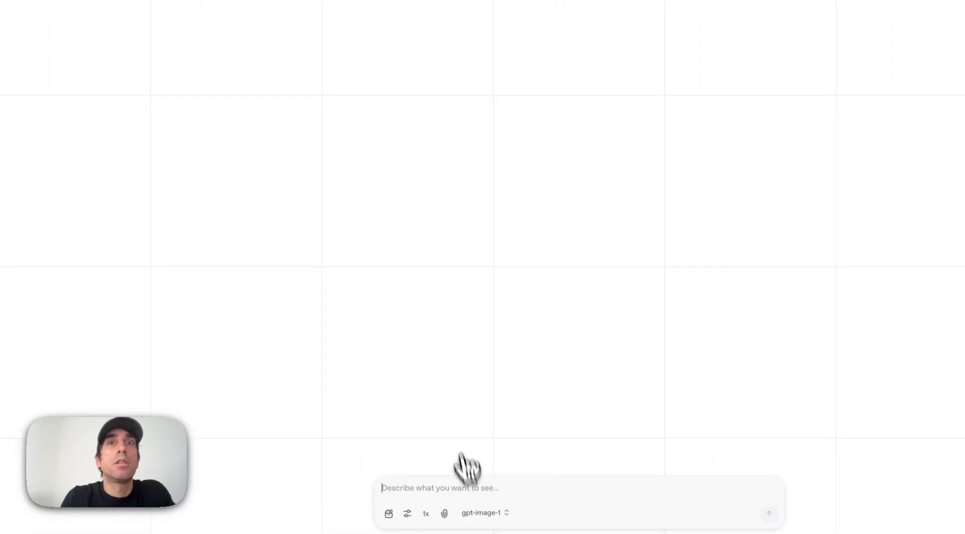
pyautogui.click(485, 512)
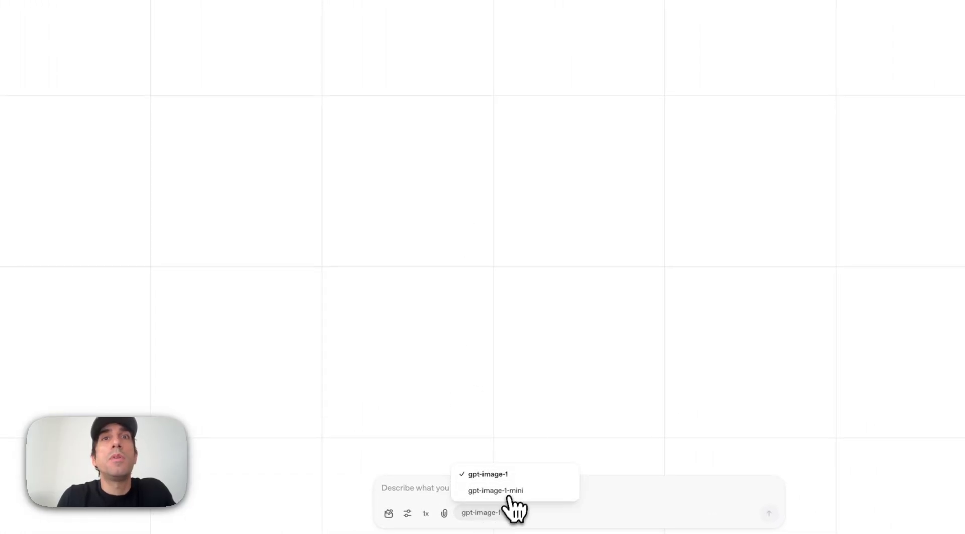
pyautogui.click(509, 495)
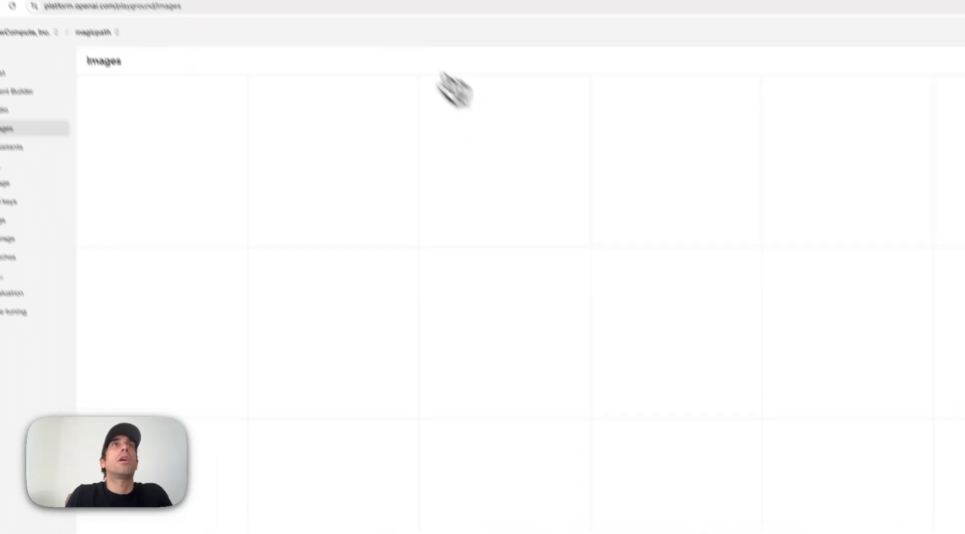
# Step: Return to MagicPath and inspect the generated cat image at enlarged size, plus the generator's settings
pyautogui.click(323, 11)
pyautogui.click(219, 14)
pyautogui.click(107, 18)
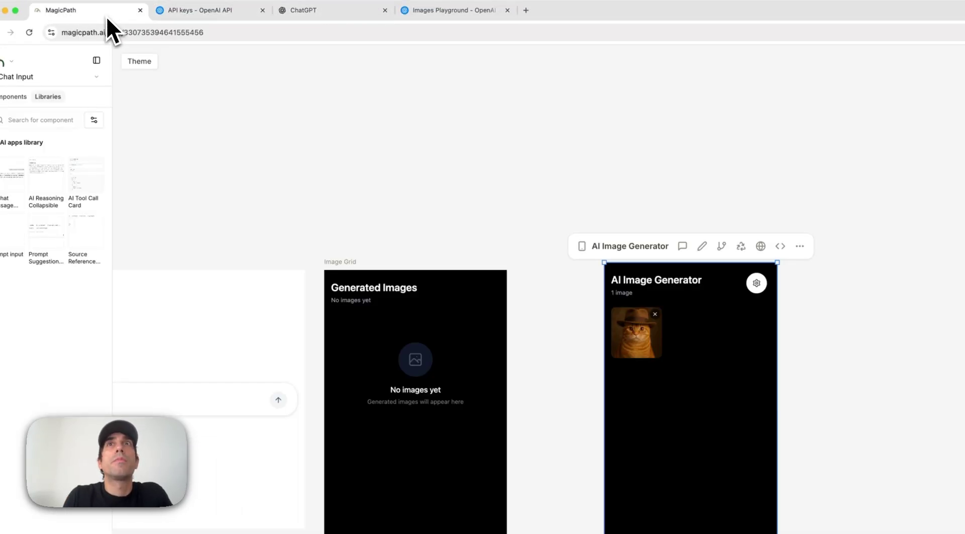
pyautogui.click(642, 350)
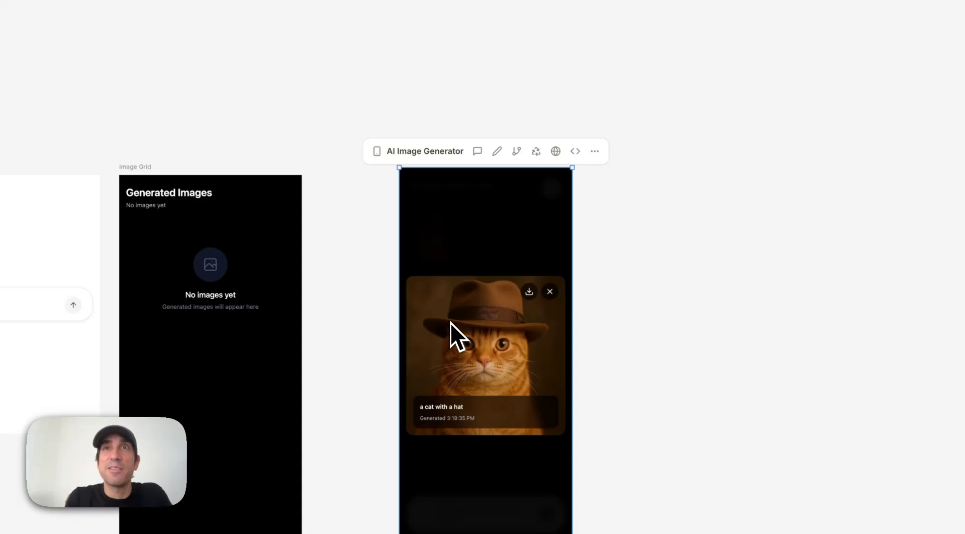
pyautogui.click(549, 291)
pyautogui.click(474, 505)
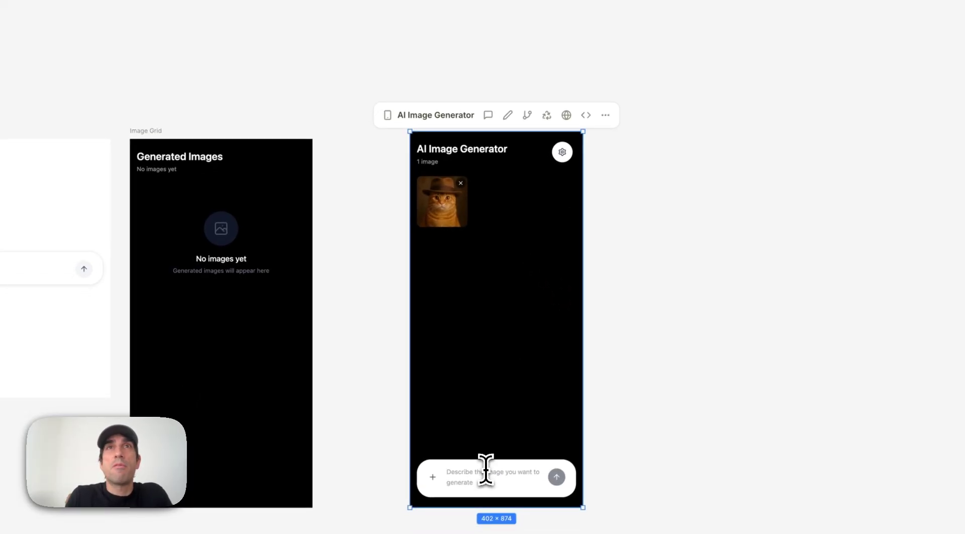
pyautogui.click(564, 155)
pyautogui.click(564, 157)
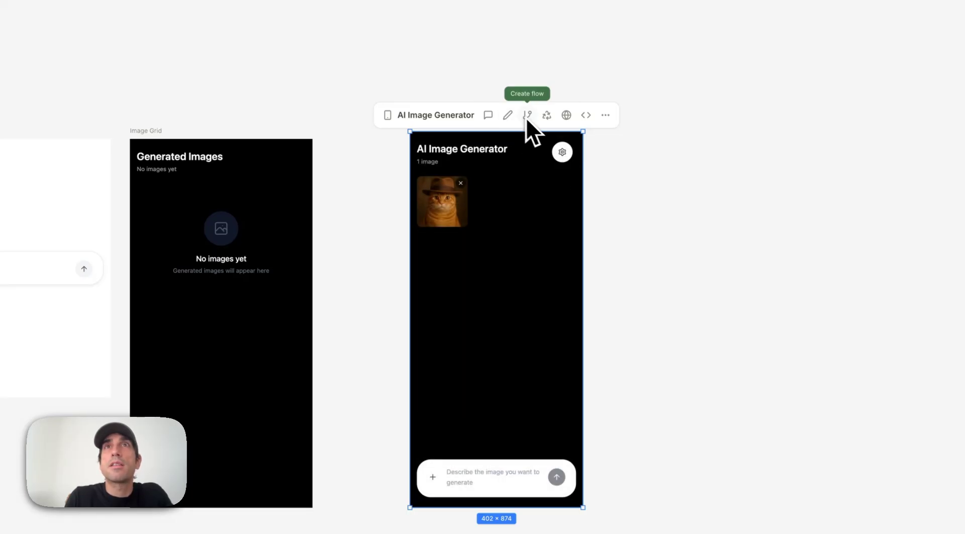
# Step: Open the AI Image Generator's MagicPath chat and draft a request for a settings dropdown to choose between the current model and another one
pyautogui.click(487, 114)
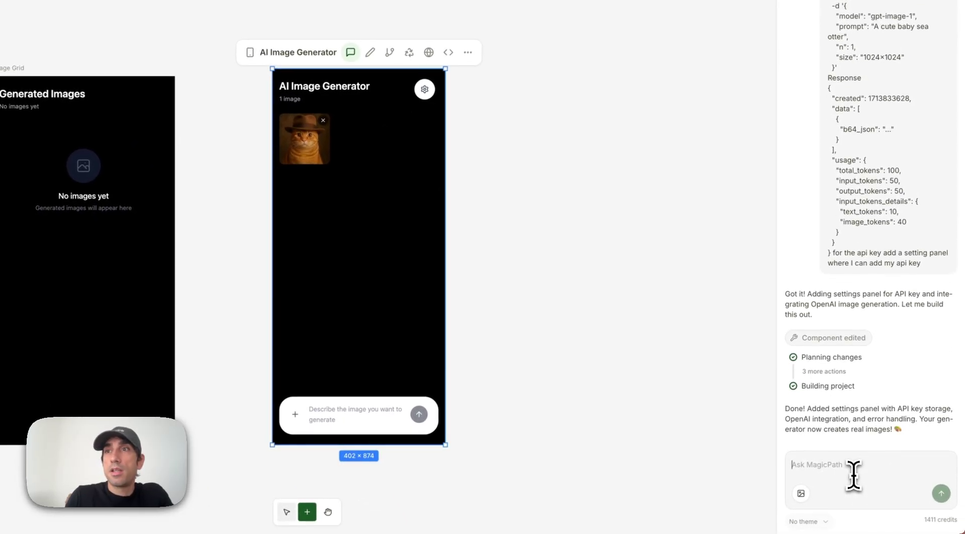
pyautogui.write('in th')
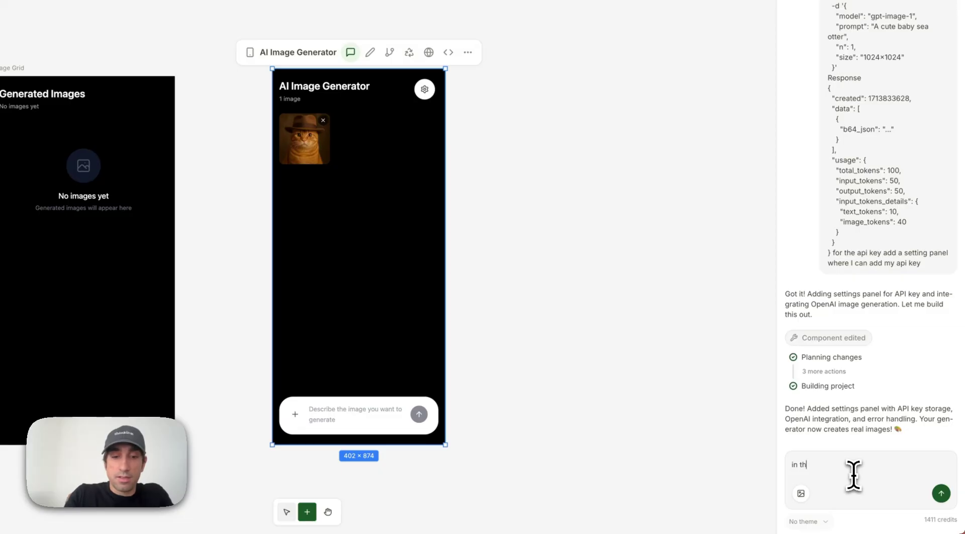
pyautogui.write('e settings add a dropdwon to choos')
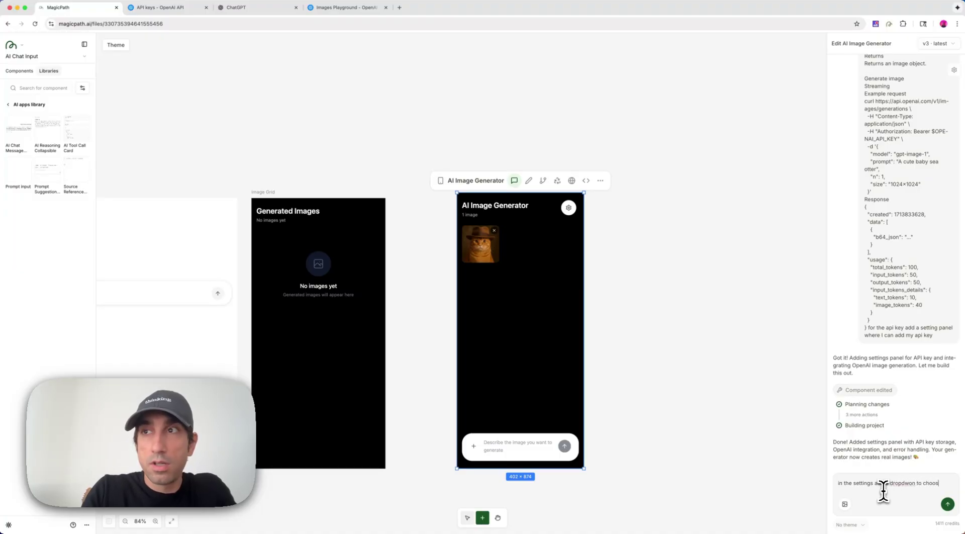
pyautogui.write('wee')
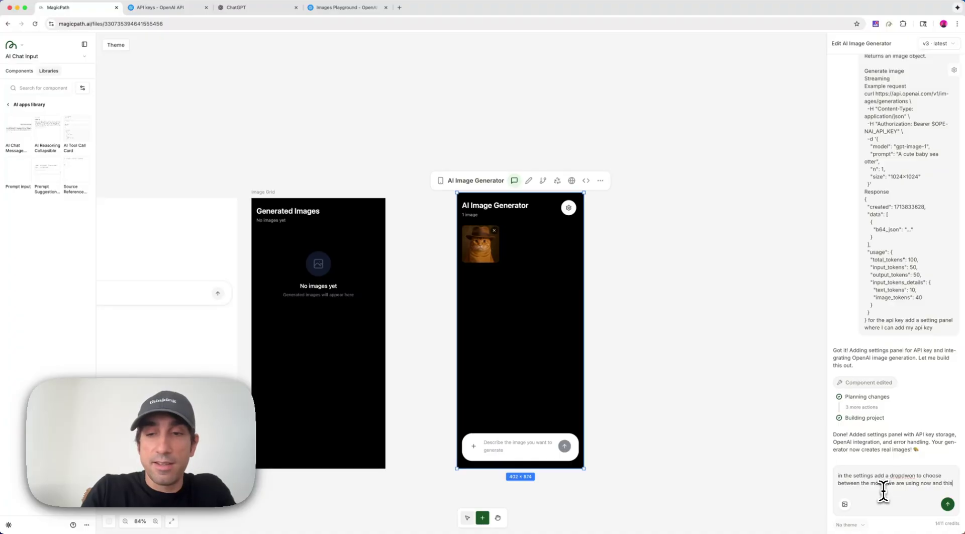
pyautogui.write('sk-proj-')
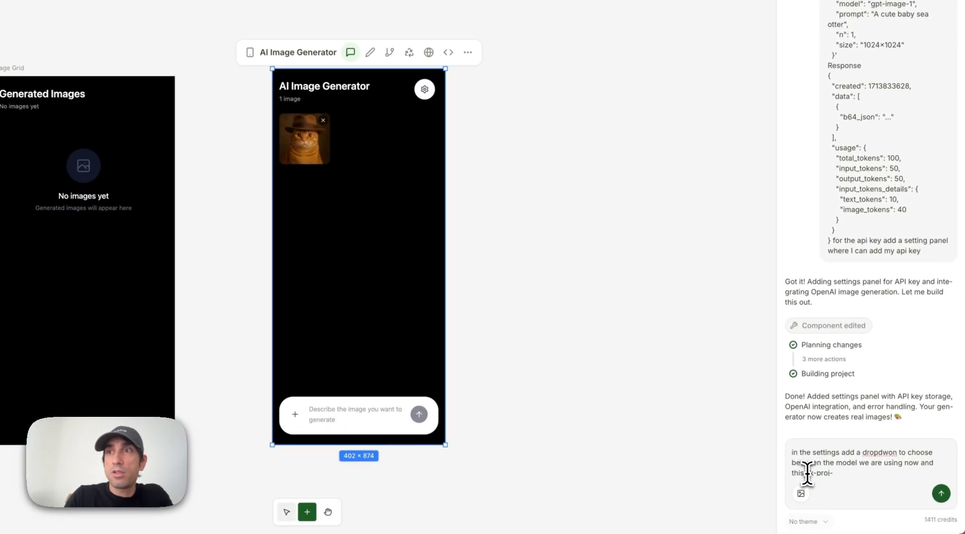
pyautogui.press('super+v')
pyautogui.press('BackSpace')
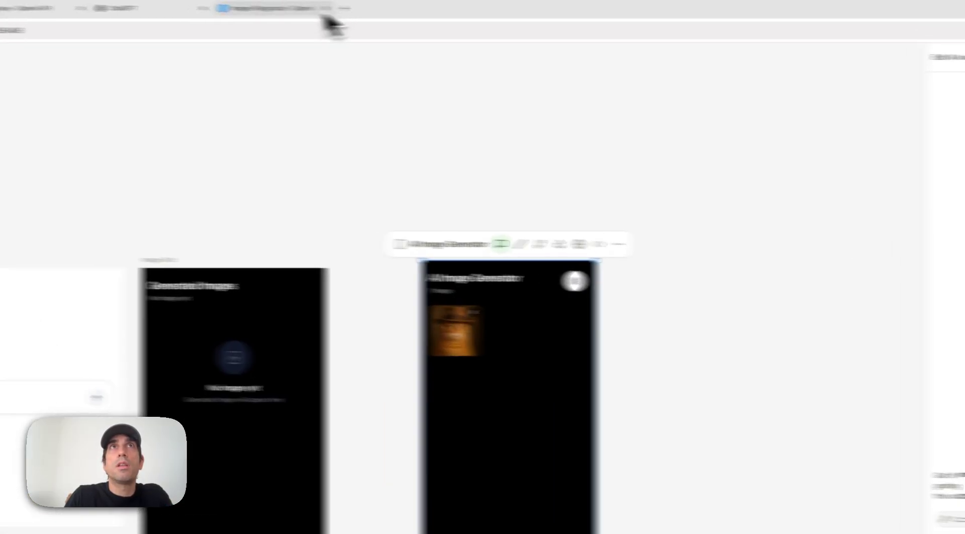
pyautogui.click(330, 22)
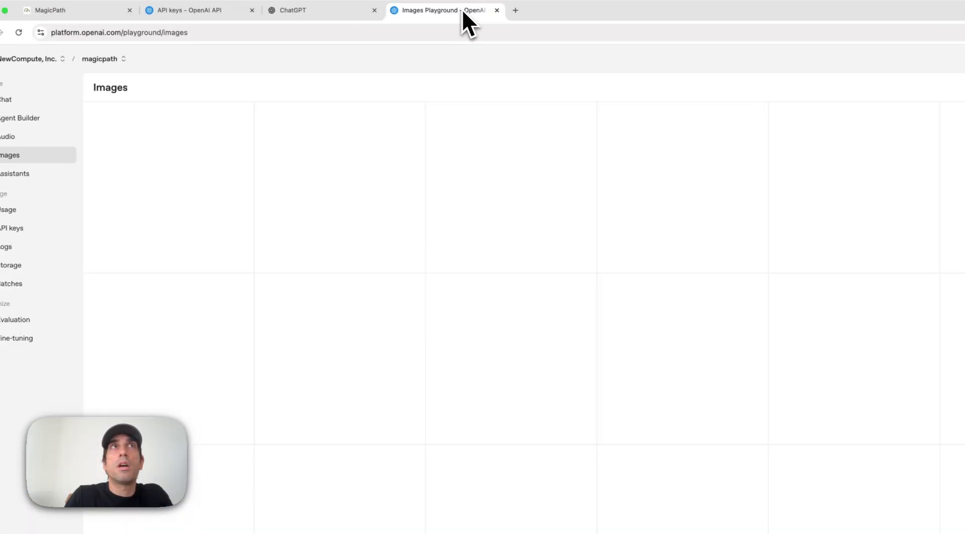
pyautogui.click(111, 13)
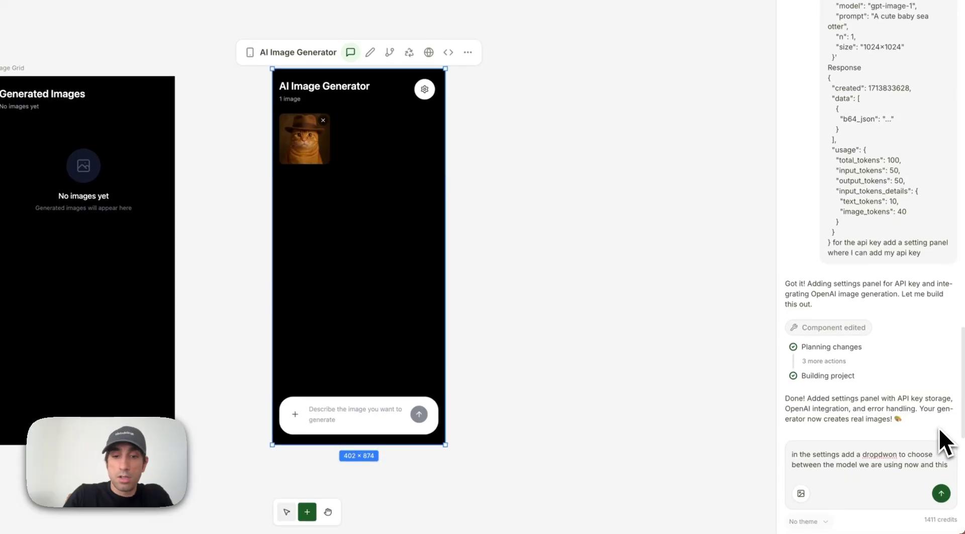
# Step: Complete the dropdown request with gpt-image-1-mini as the second model and send it
pyautogui.write('gpt-image-1-mini')
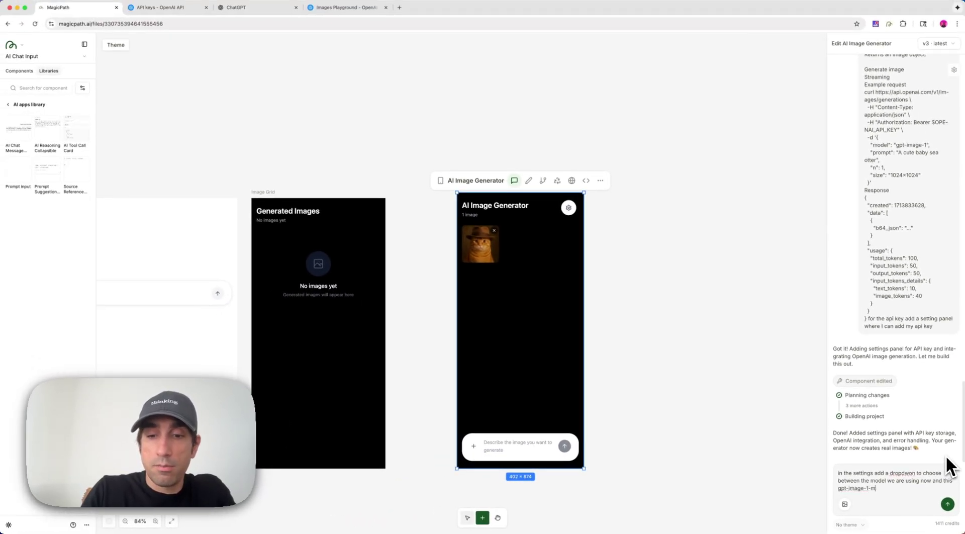
pyautogui.press('Return')
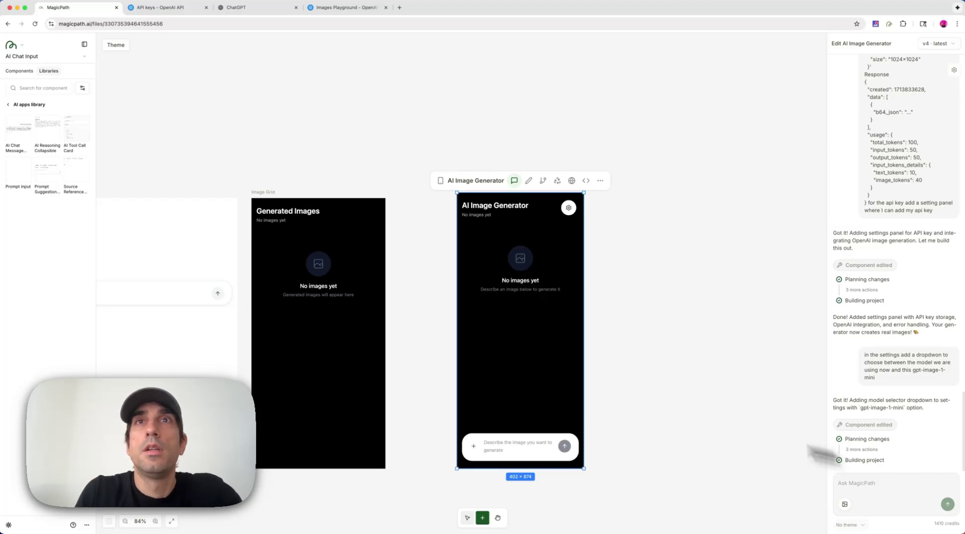
# Step: Set the generator's Image Model to GPT-Image-1-Mini (Faster) in its settings and save
pyautogui.click(568, 208)
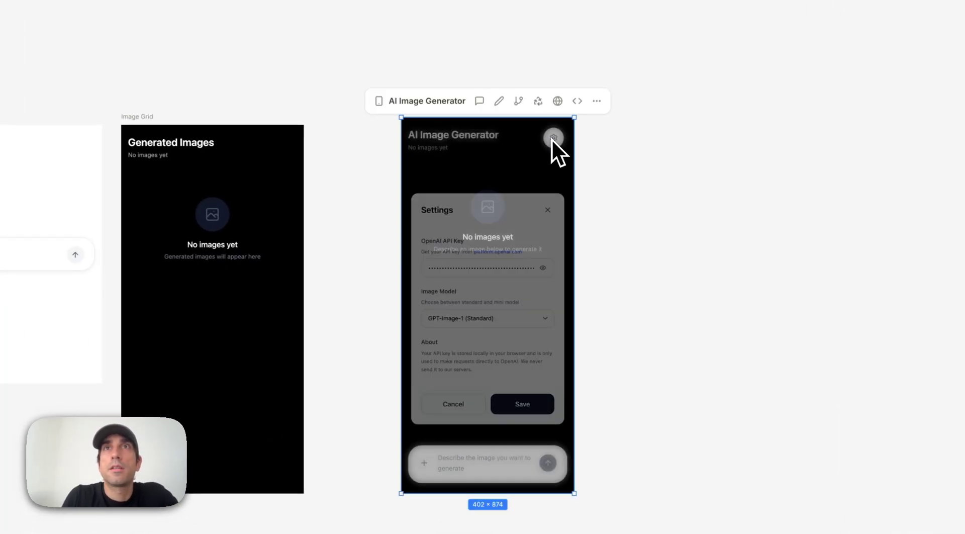
pyautogui.click(492, 317)
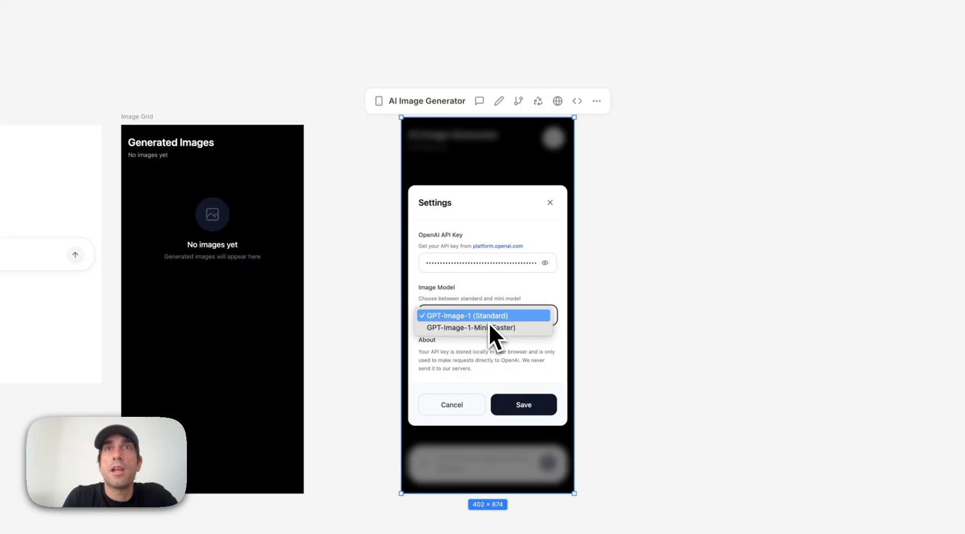
pyautogui.click(484, 327)
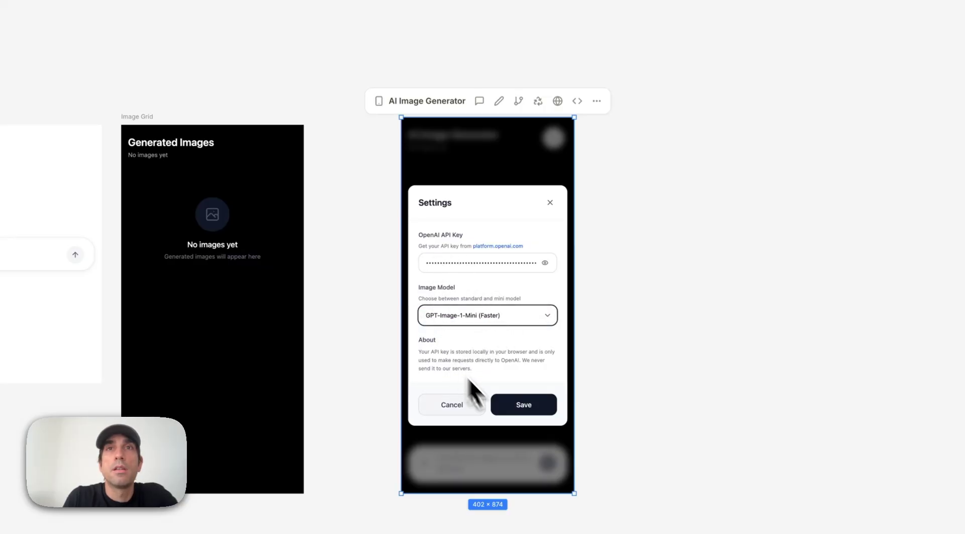
pyautogui.click(505, 408)
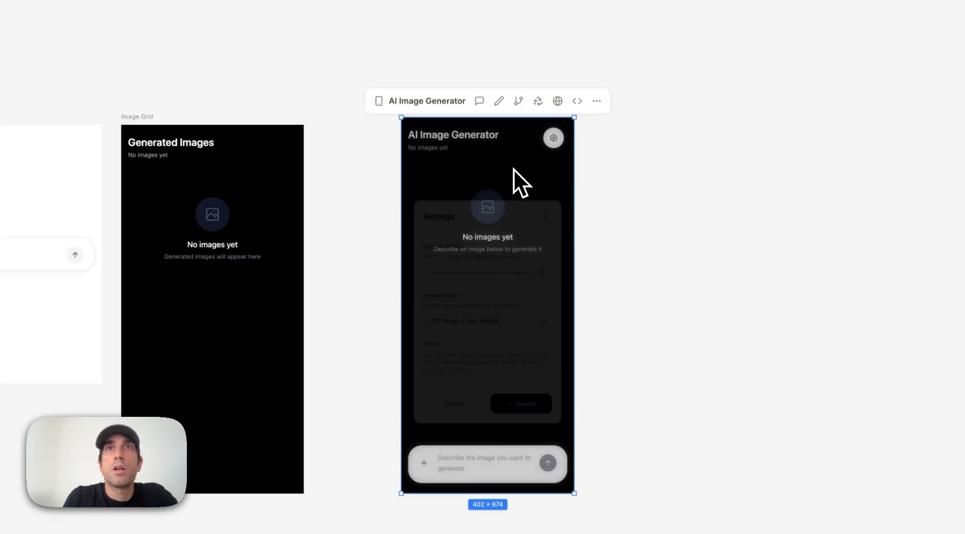
# Step: Submit a prompt in the generator for an image of an otter with a hat
pyautogui.click(467, 470)
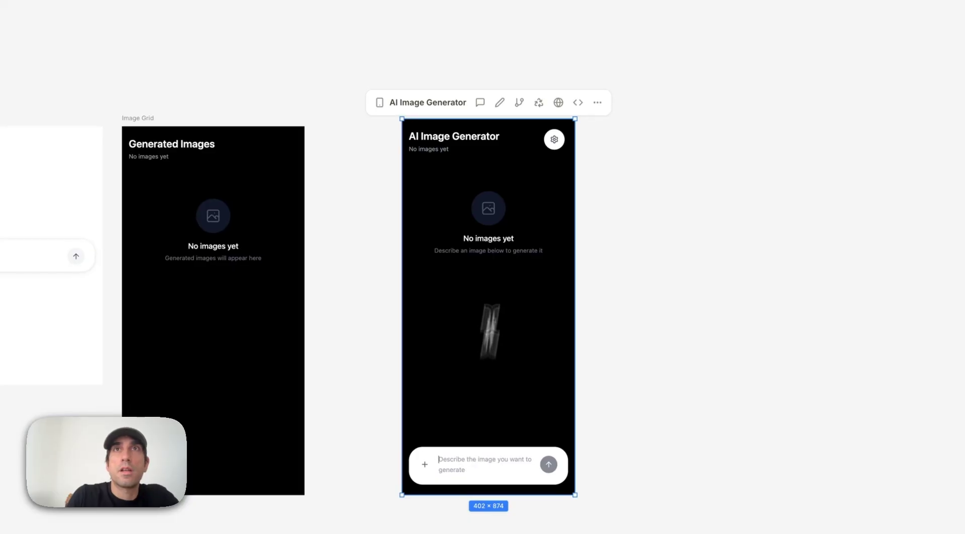
pyautogui.write('a image of a otter with a ha')
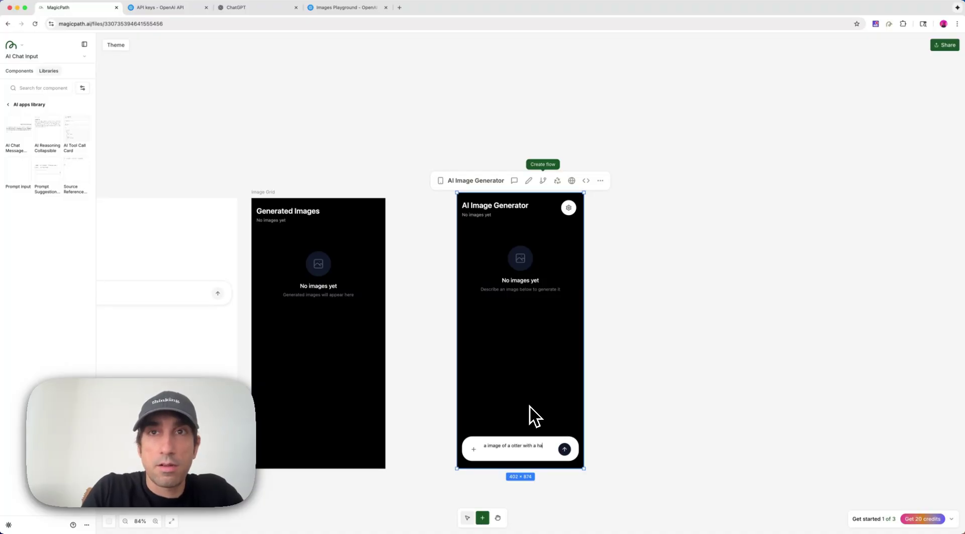
pyautogui.press('Return')
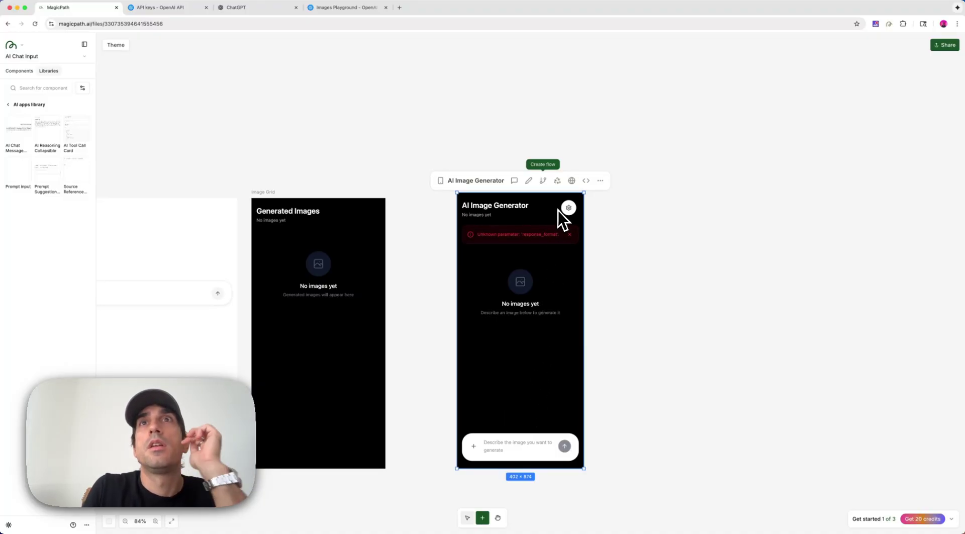
# Step: Check the generator's settings and examine the error message above the image area
pyautogui.click(568, 208)
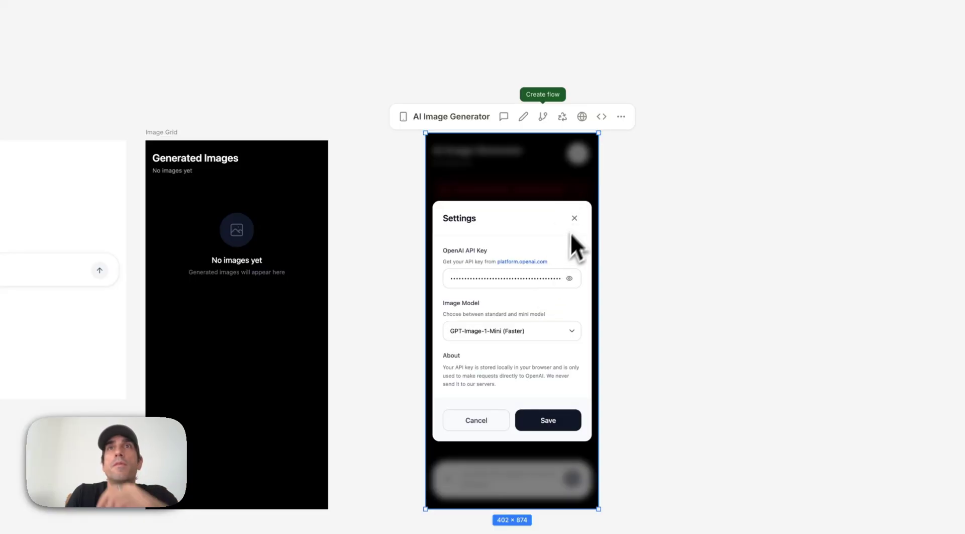
pyautogui.click(574, 218)
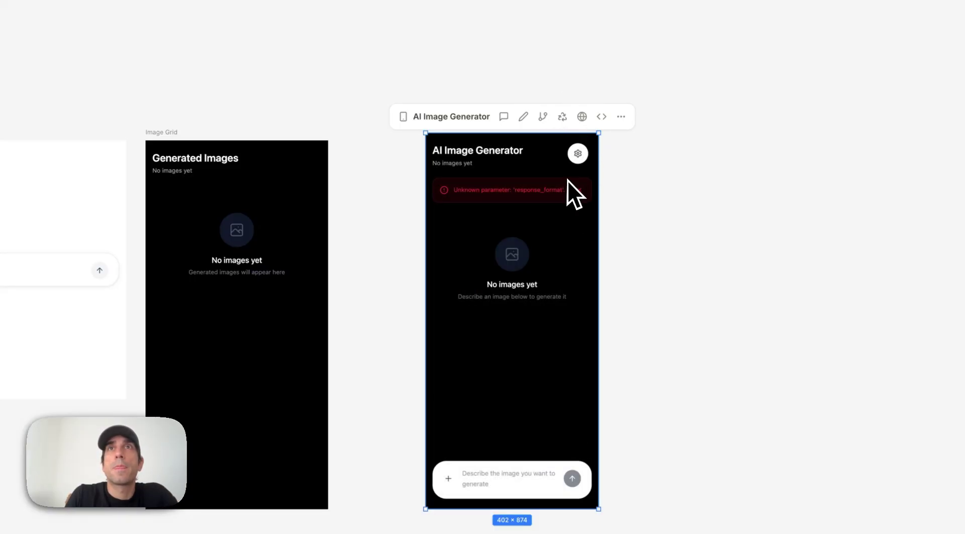
pyautogui.moveTo(562, 190); pyautogui.dragTo(448, 191)
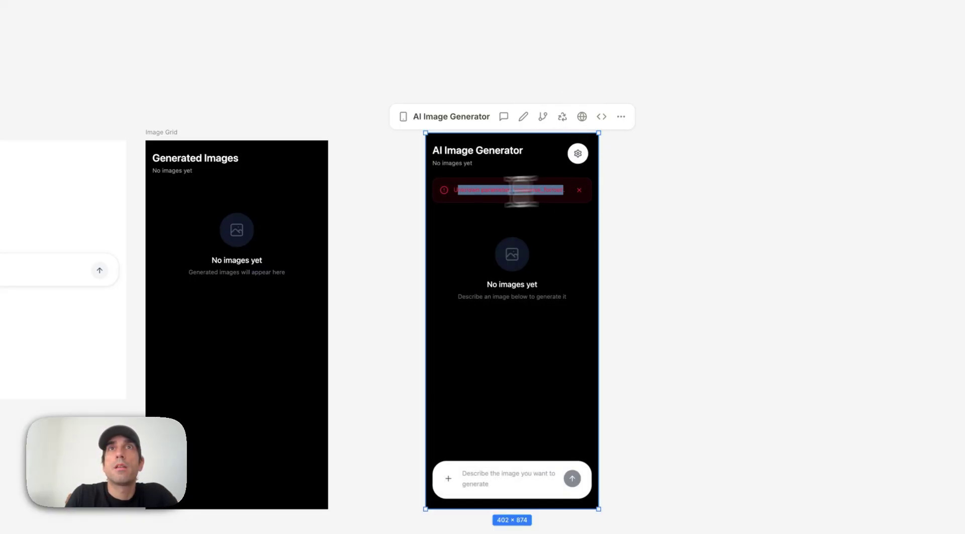
pyautogui.click(496, 470)
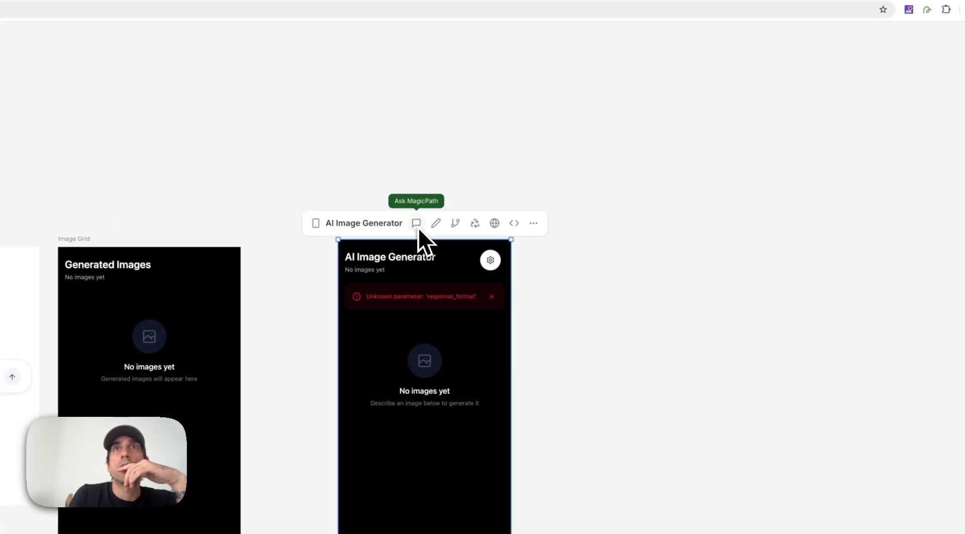
# Step: Switch the AI Image Generator to another version in its version history and leave the chat
pyautogui.click(416, 224)
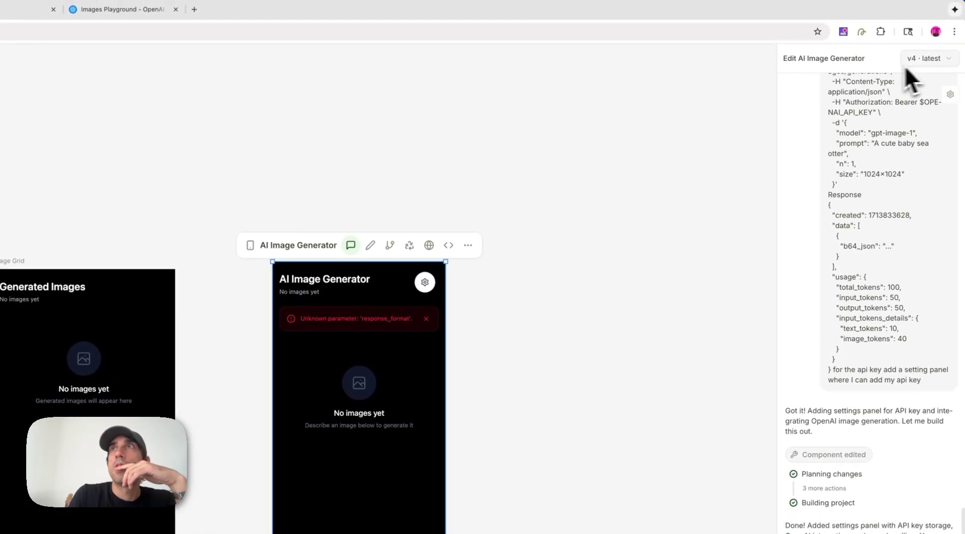
pyautogui.click(924, 63)
pyautogui.click(908, 93)
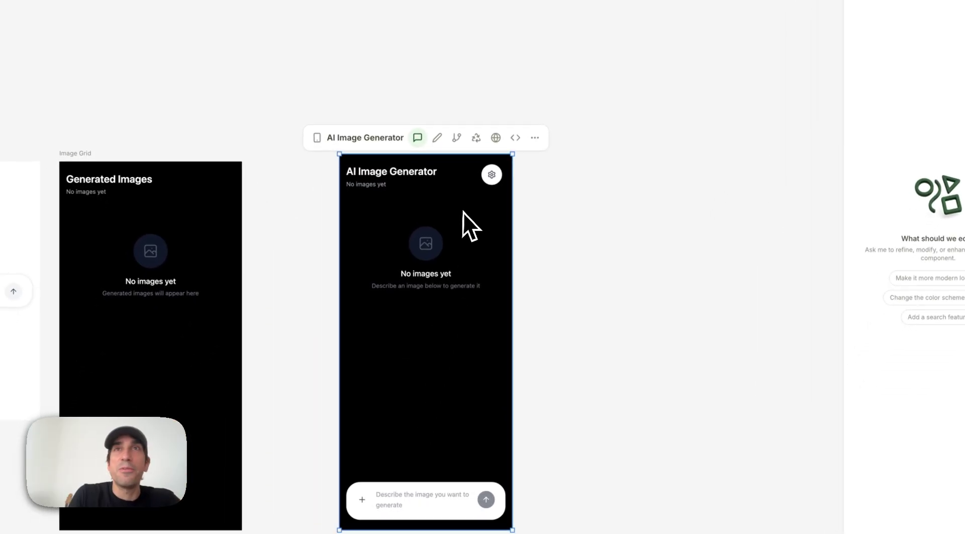
pyautogui.press('Escape')
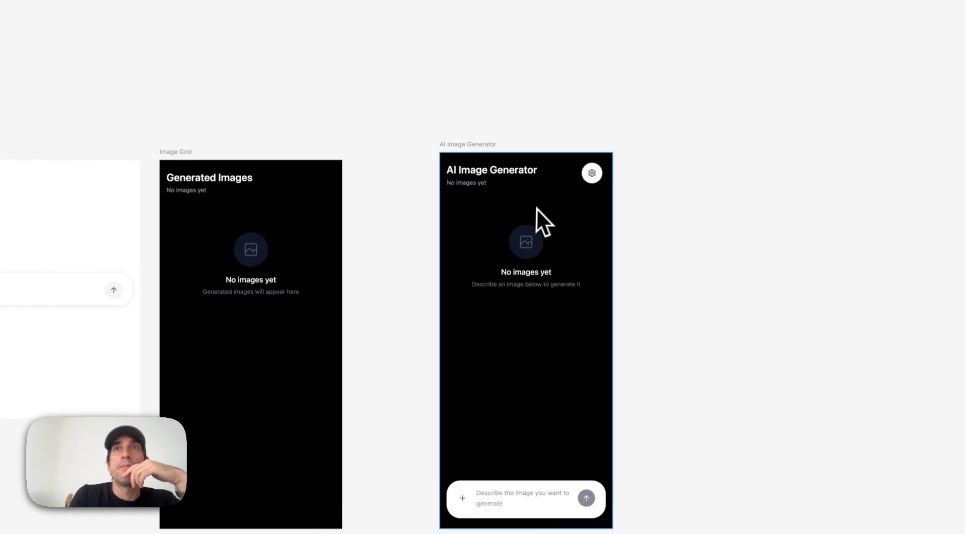
# Step: Open the AI Image Generator for visual editing and reduce the font size of its title
pyautogui.click(537, 135)
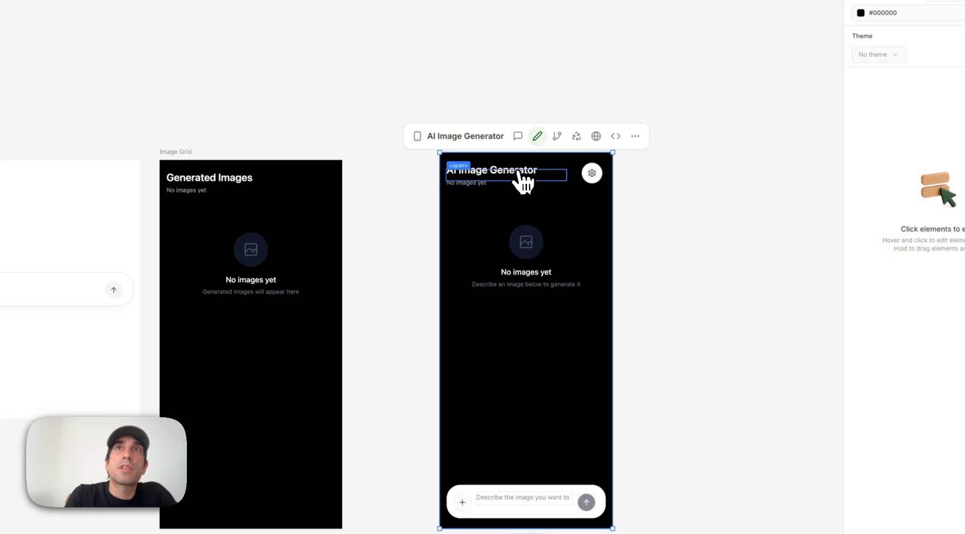
pyautogui.click(521, 179)
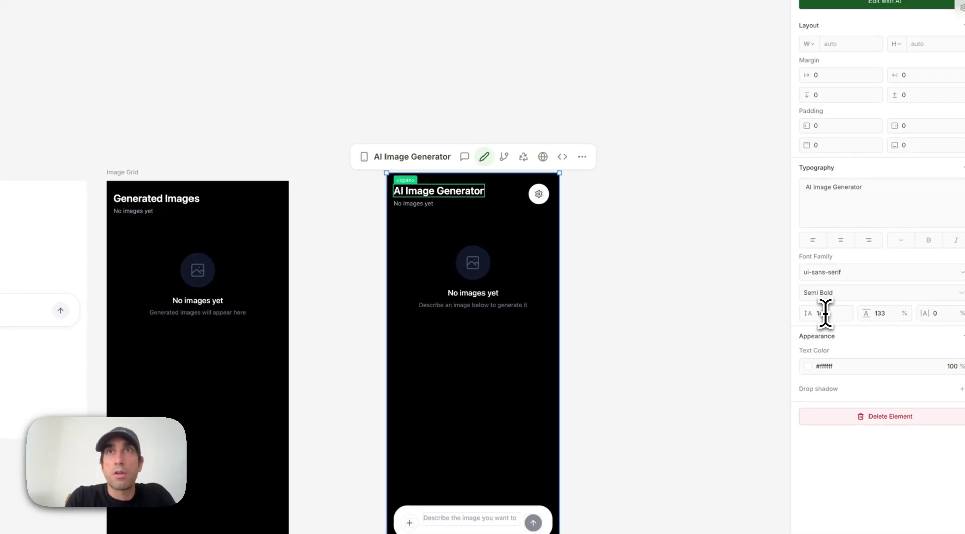
pyautogui.click(419, 203)
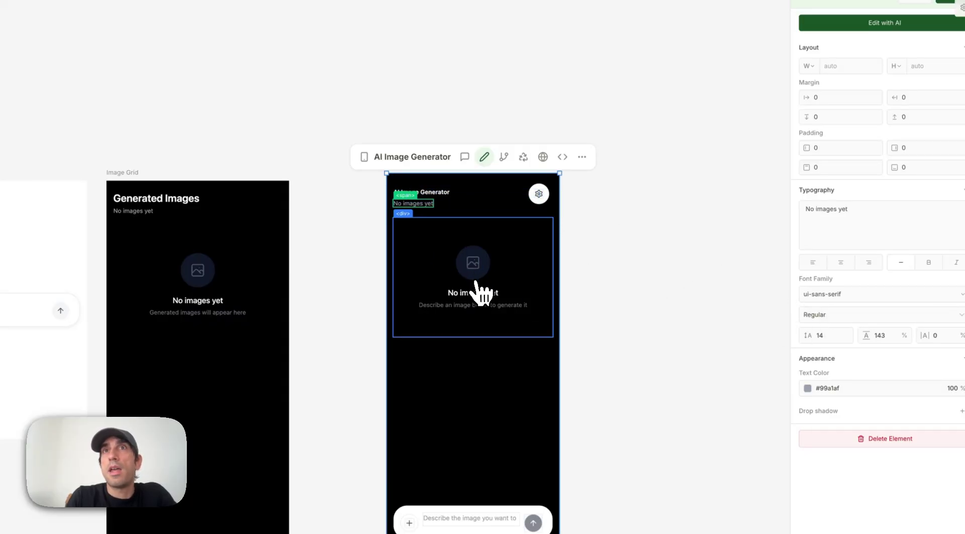
# Step: Set the container around the empty-state message to Flex layout and centre its content horizontally and vertically
pyautogui.click(524, 277)
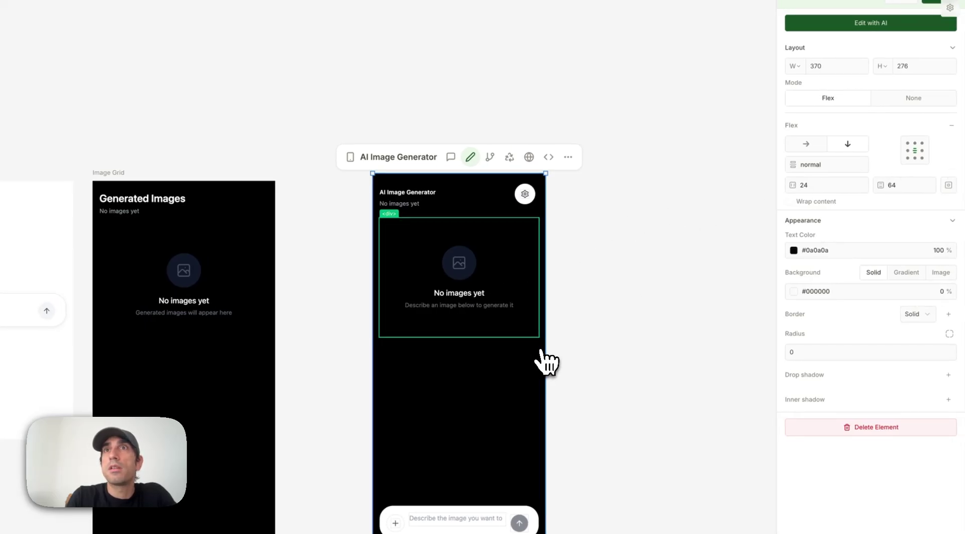
pyautogui.doubleClick(540, 359)
pyautogui.click(849, 101)
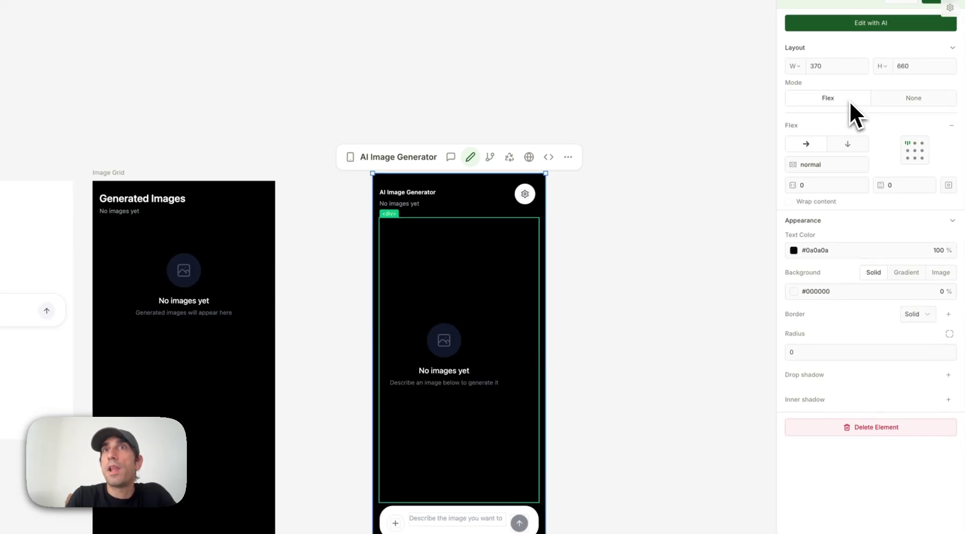
pyautogui.click(914, 152)
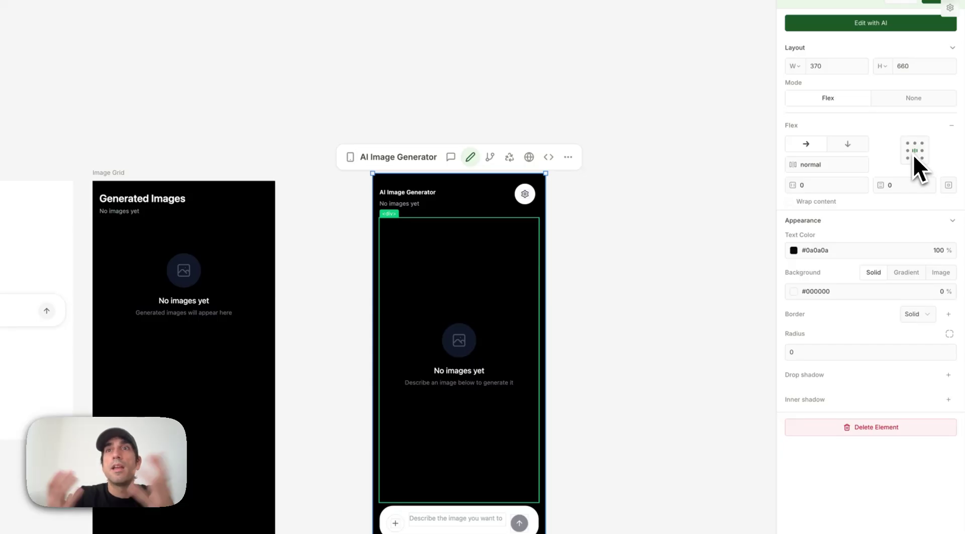
# Step: Set the prompt field's font size to 13 and align the input bar's contents to the middle left
pyautogui.click(442, 518)
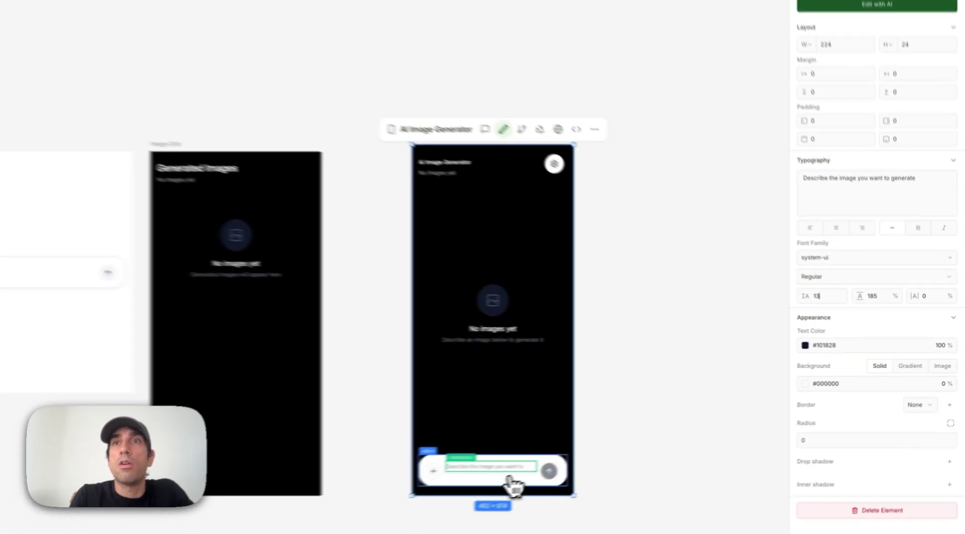
pyautogui.click(608, 454)
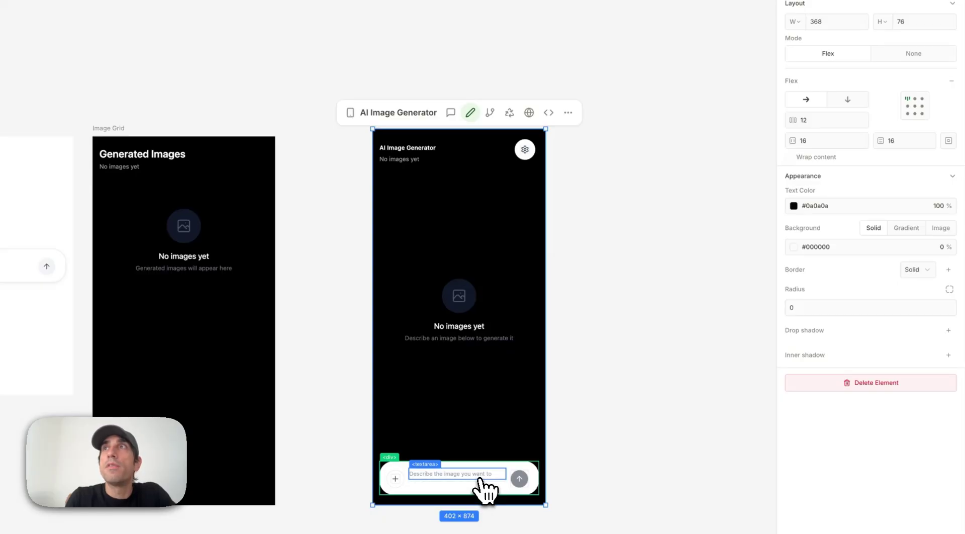
pyautogui.click(907, 107)
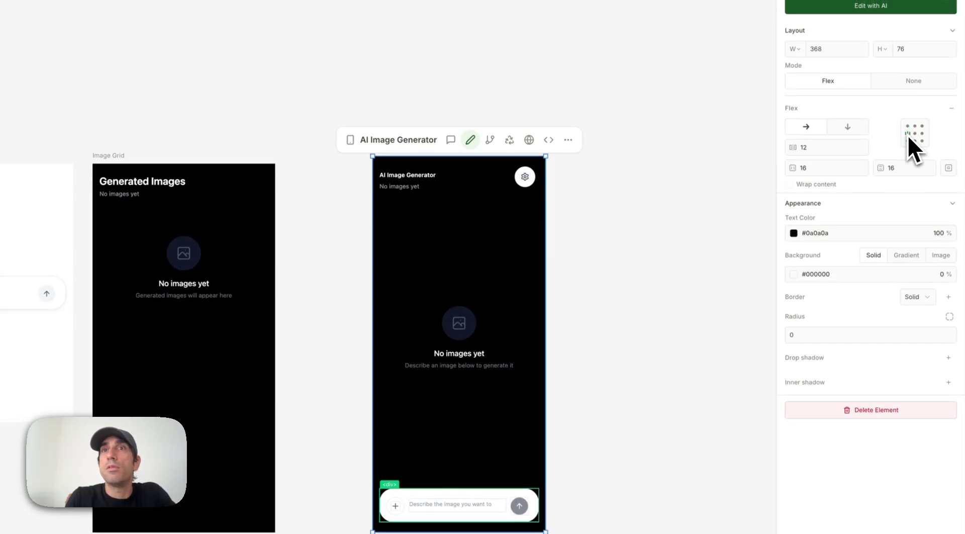
# Step: Set the container around the prompt field in the input bar to Flex layout and align its content middle left
pyautogui.click(490, 506)
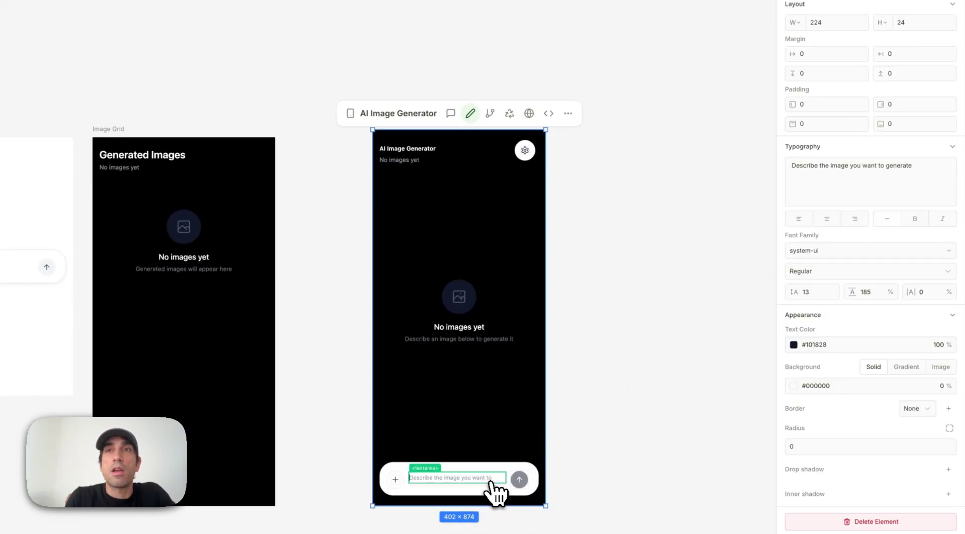
pyautogui.click(496, 485)
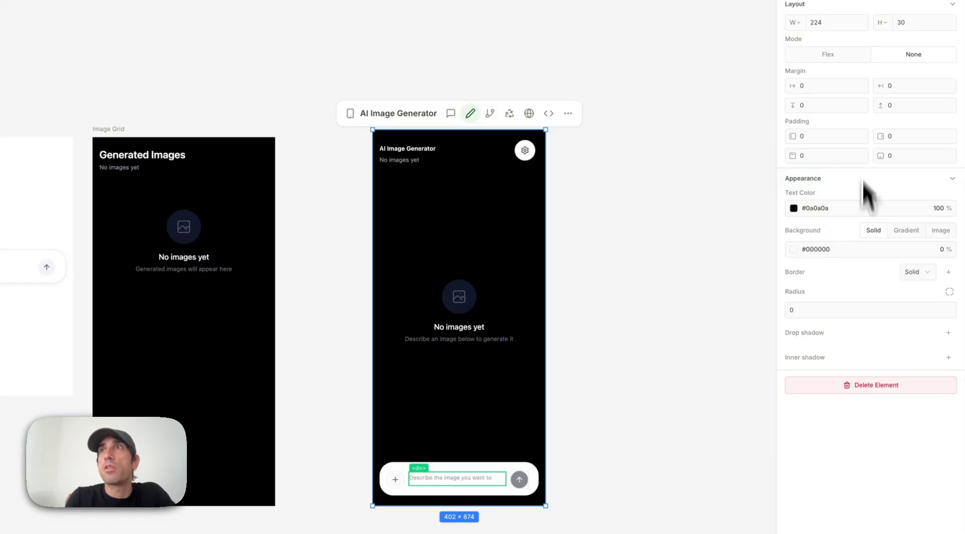
pyautogui.click(857, 54)
pyautogui.click(907, 161)
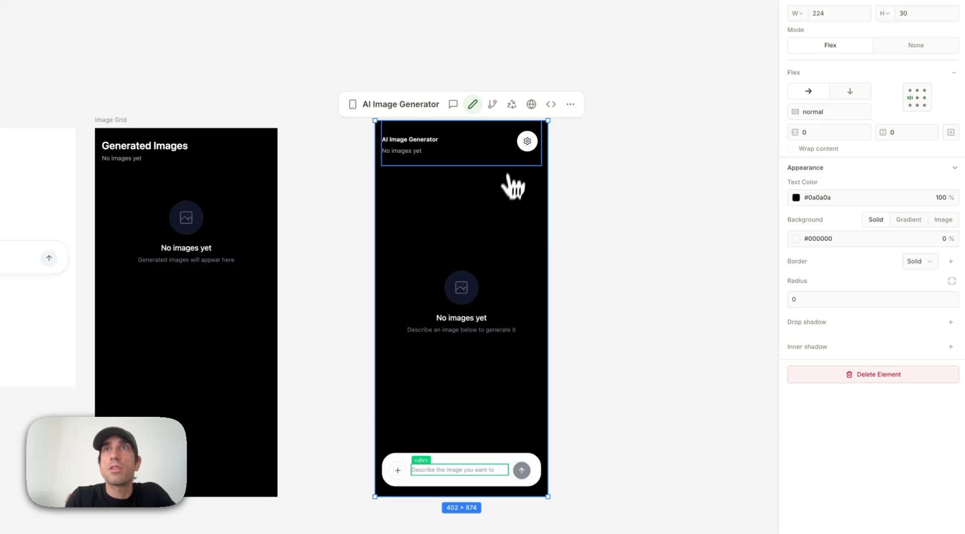
# Step: Set the header container holding the AI Image Generator title and settings button to Flex layout
pyautogui.click(525, 145)
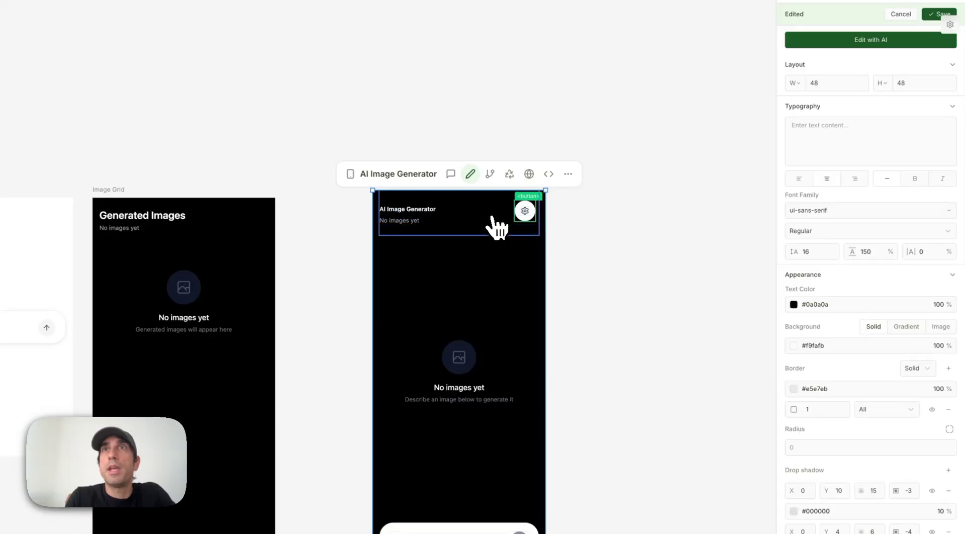
pyautogui.click(493, 218)
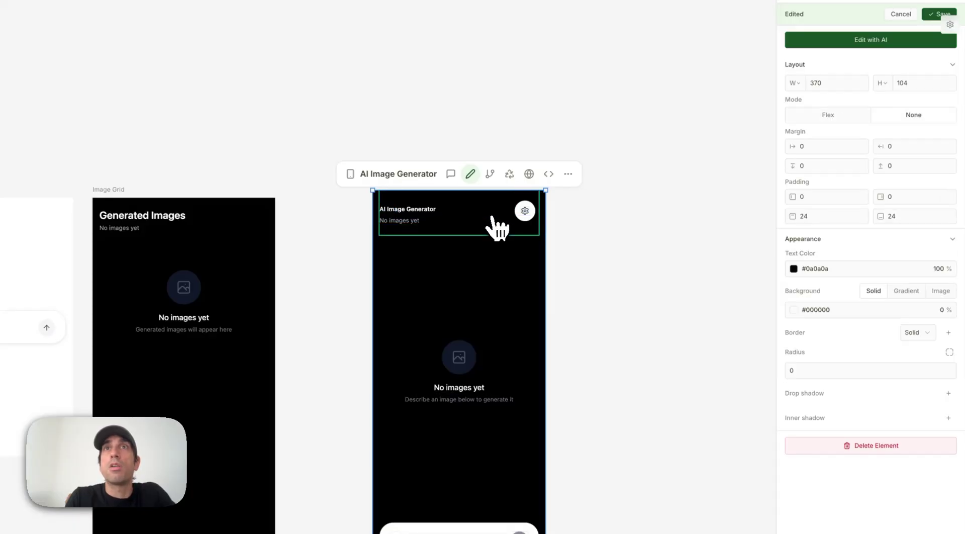
pyautogui.click(852, 114)
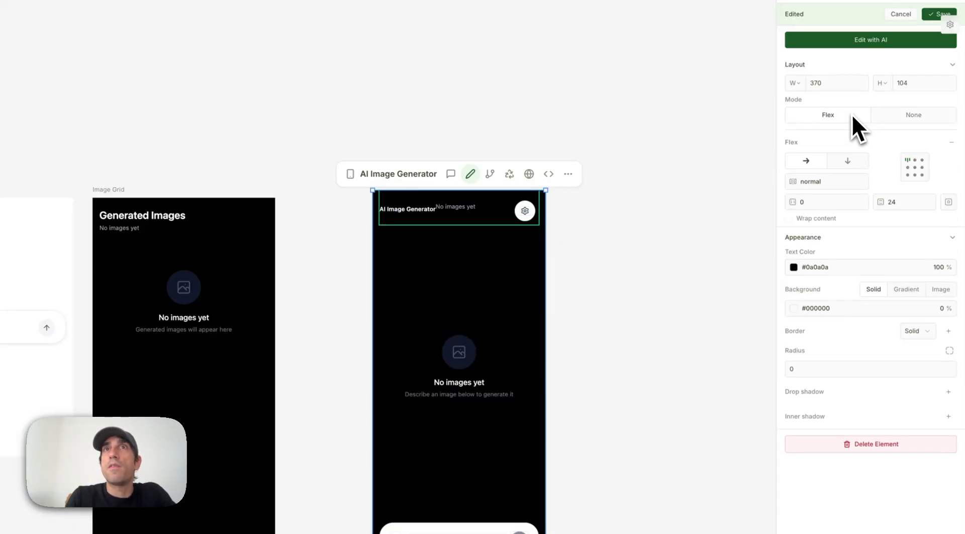
# Step: Delete the "No images yet" subtitle from the AI Image Generator's header and save the visual edits
pyautogui.click(467, 211)
pyautogui.press('Escape')
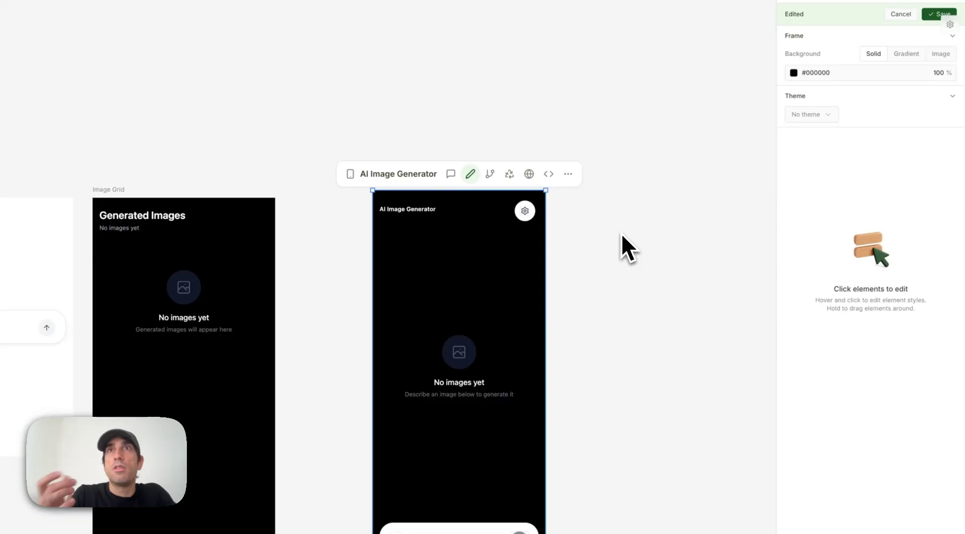
pyautogui.press('super+s')
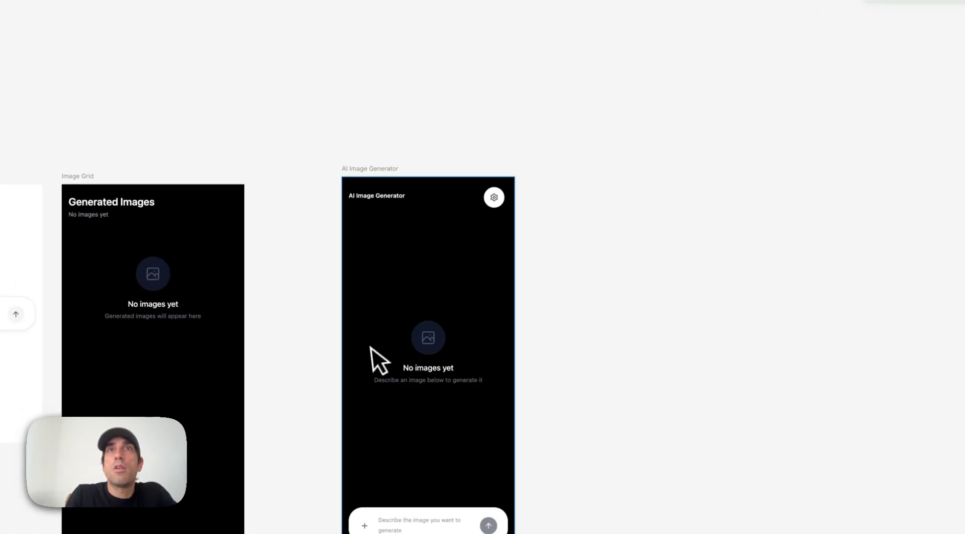
# Step: Duplicate the AI Image Generator component and place the copy beside the original on the canvas
pyautogui.click(505, 179)
pyautogui.click(341, 185)
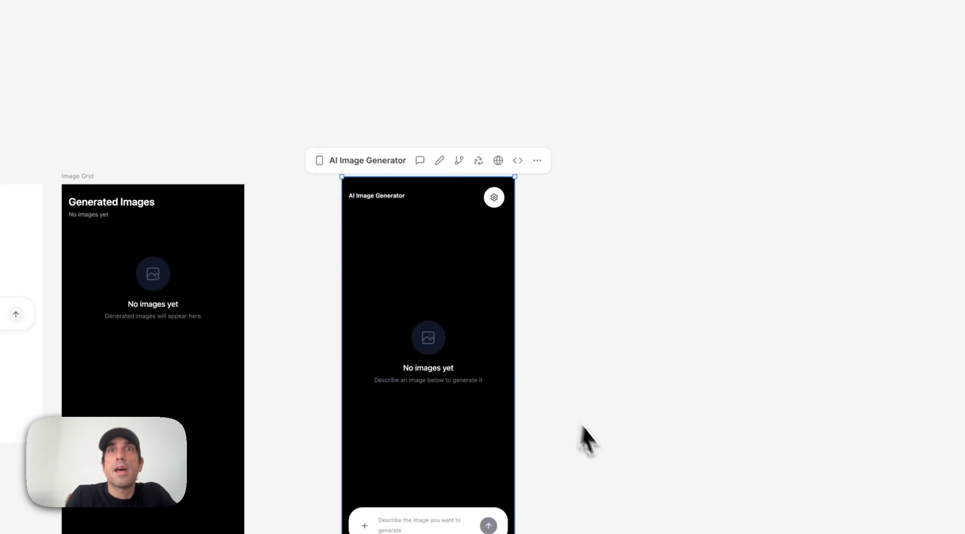
pyautogui.press('super+d')
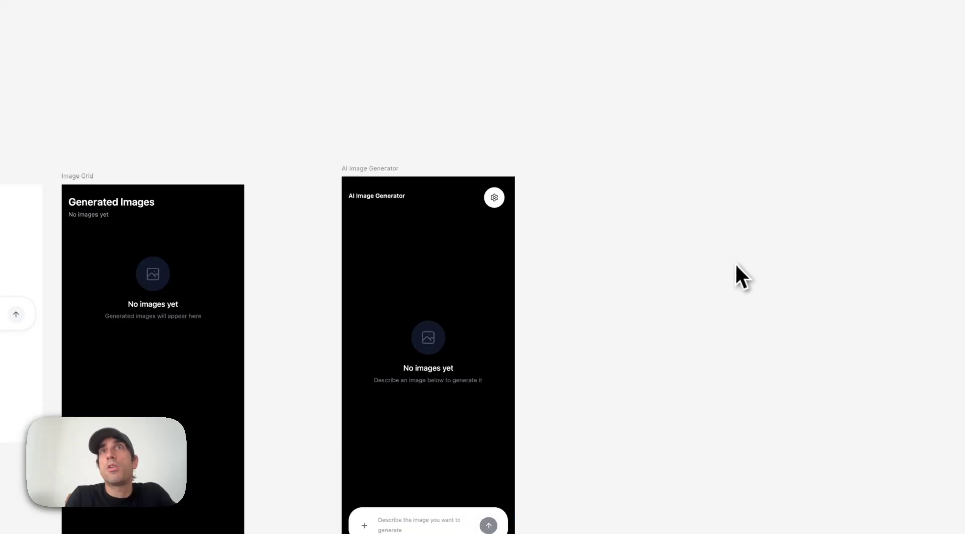
pyautogui.moveTo(382, 72); pyautogui.dragTo(654, 157)
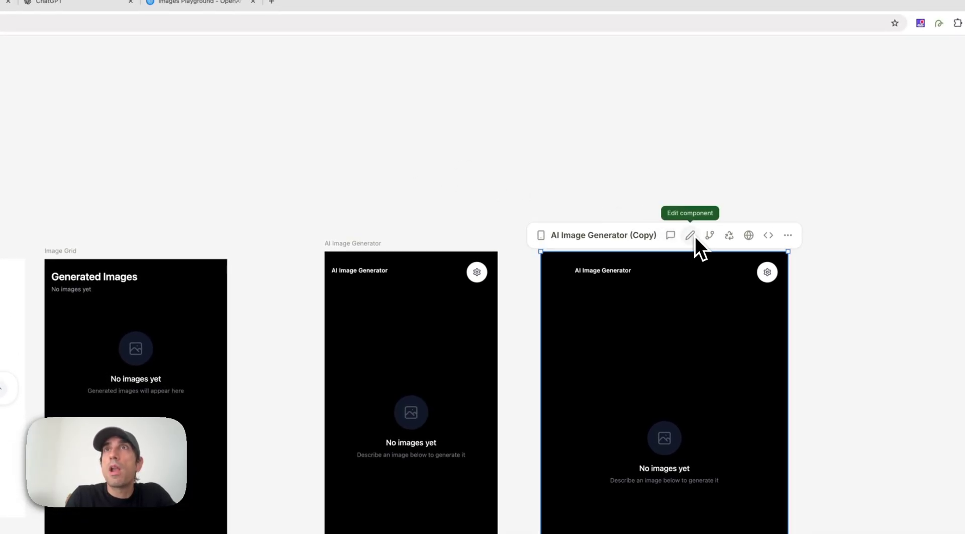
# Step: Open the AI Image Generator copy for visual editing, try out the available themes on it, and leave the editor
pyautogui.click(689, 235)
pyautogui.click(889, 153)
pyautogui.press('Down')
pyautogui.press('Down')
pyautogui.press('Down')
pyautogui.press('Down')
pyautogui.press('Down')
pyautogui.press('Down')
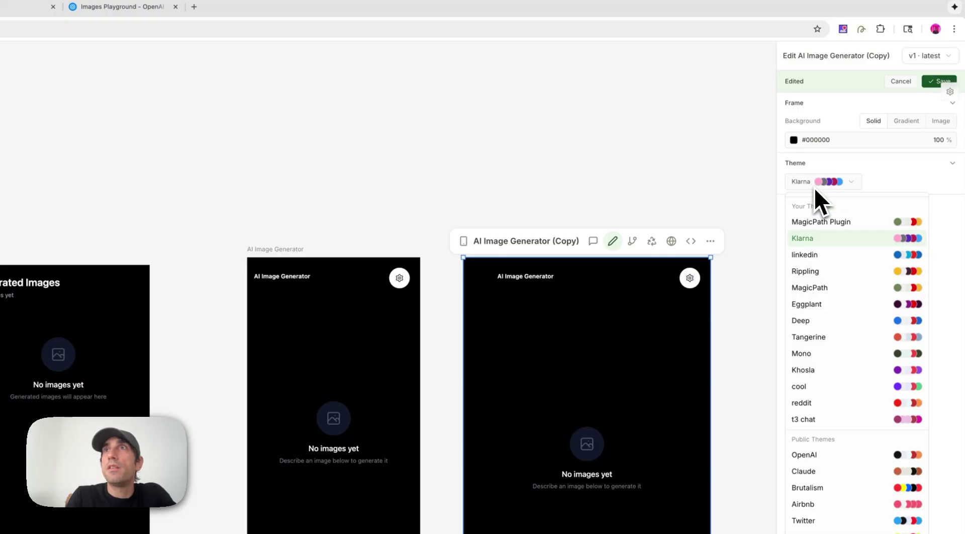
pyautogui.press('Down')
pyautogui.press('Down')
pyautogui.press('Down')
pyautogui.press('Down')
pyautogui.press('Down')
pyautogui.press('Down')
pyautogui.press('Down')
pyautogui.press('Down')
pyautogui.press('Down')
pyautogui.press('Down')
pyautogui.press('Down')
pyautogui.press('Down')
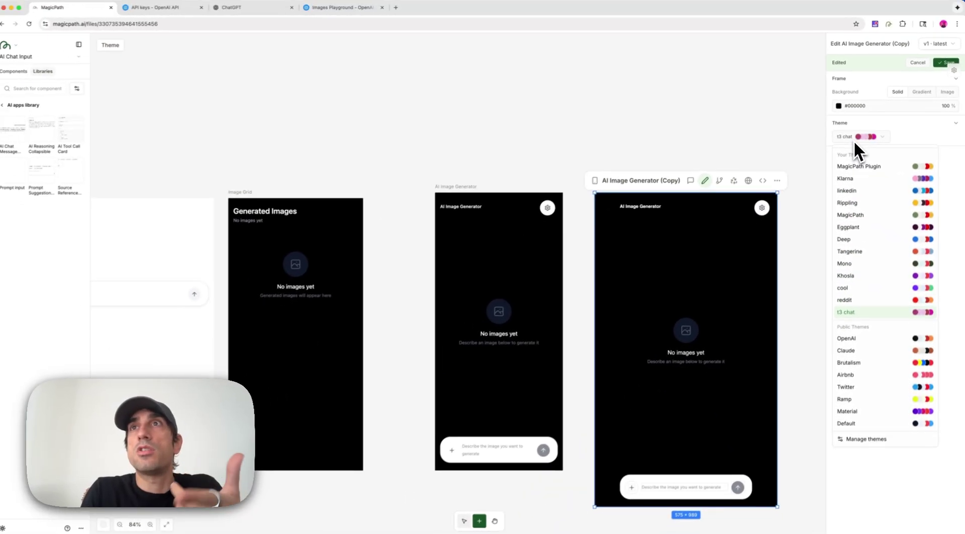
pyautogui.press('Down')
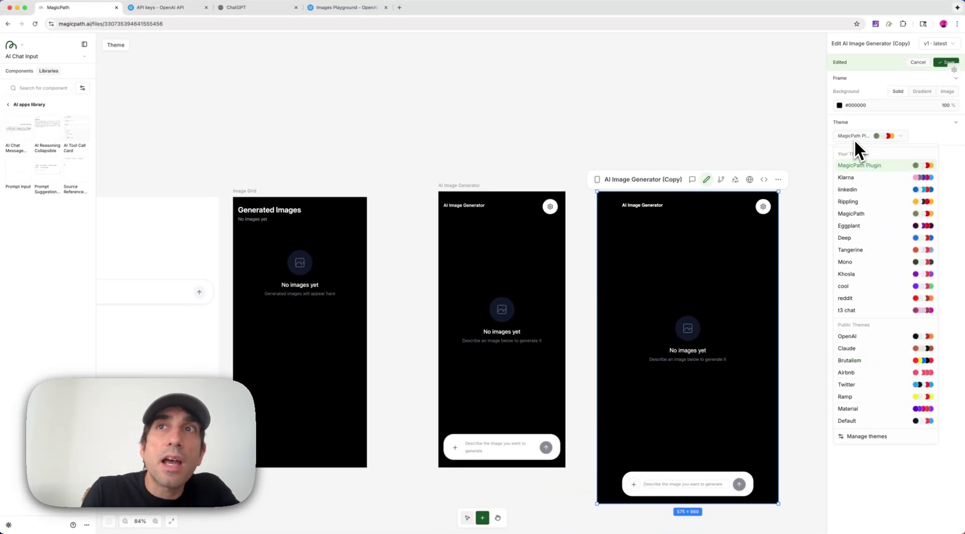
pyautogui.press('Down')
pyautogui.press('Up')
pyautogui.press('Up')
pyautogui.press('Up')
pyautogui.press('Up')
pyautogui.press('Up')
pyautogui.press('Up')
pyautogui.press('Up')
pyautogui.press('Up')
pyautogui.press('Up')
pyautogui.press('Up')
pyautogui.press('Up')
pyautogui.press('Up')
pyautogui.press('Up')
pyautogui.press('Up')
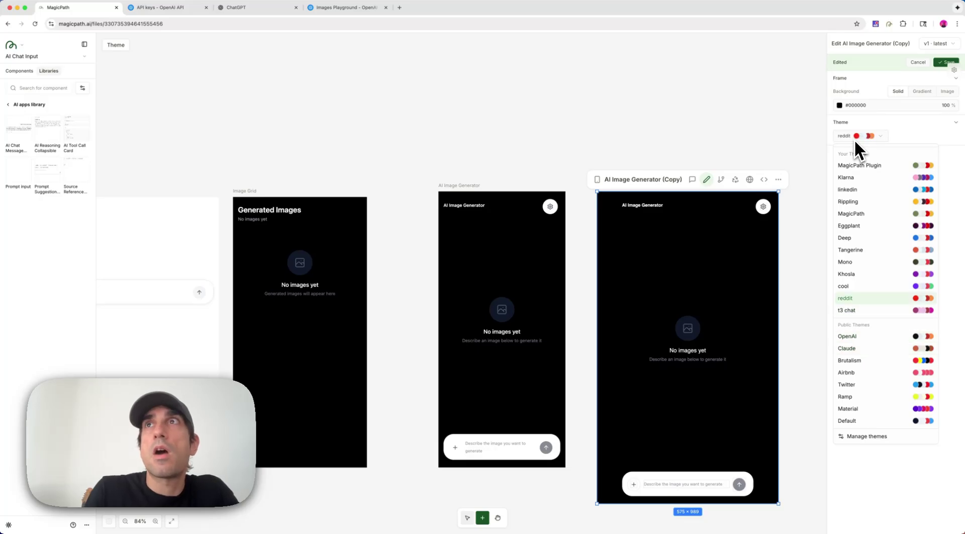
pyautogui.click(713, 210)
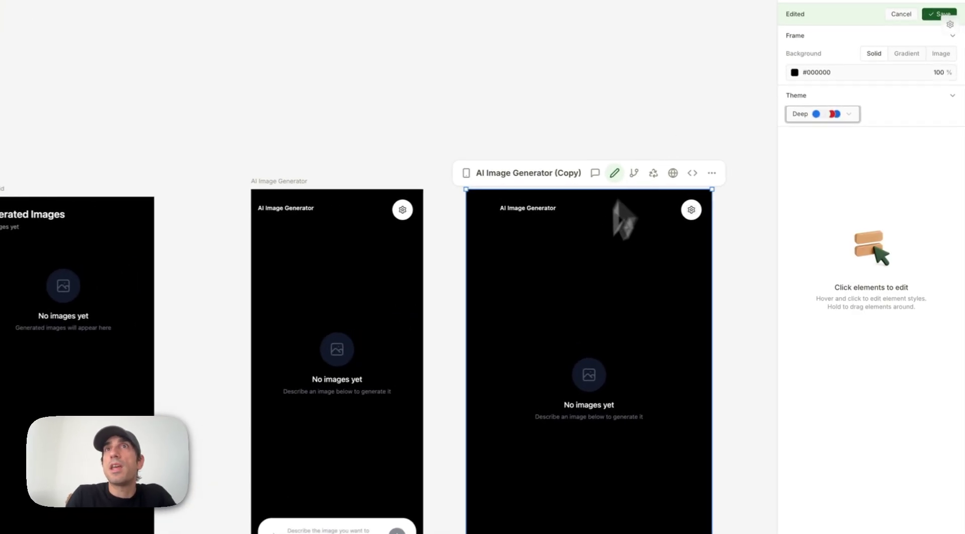
pyautogui.press('Escape')
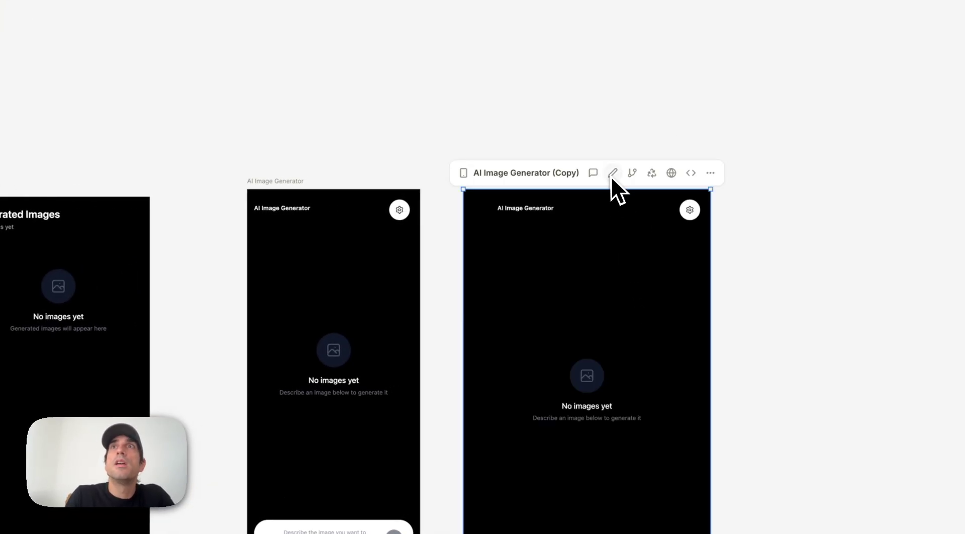
pyautogui.click(611, 173)
pyautogui.click(592, 96)
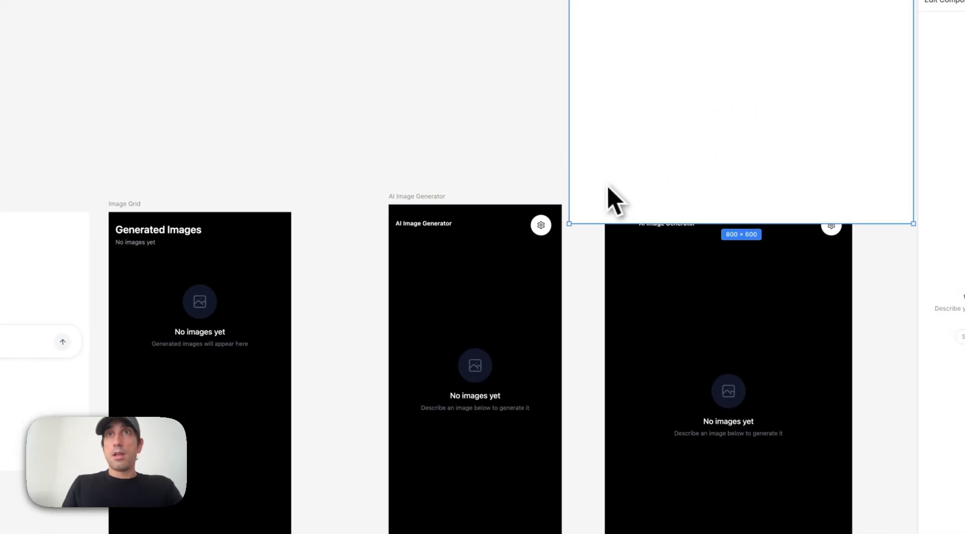
pyautogui.press('Delete')
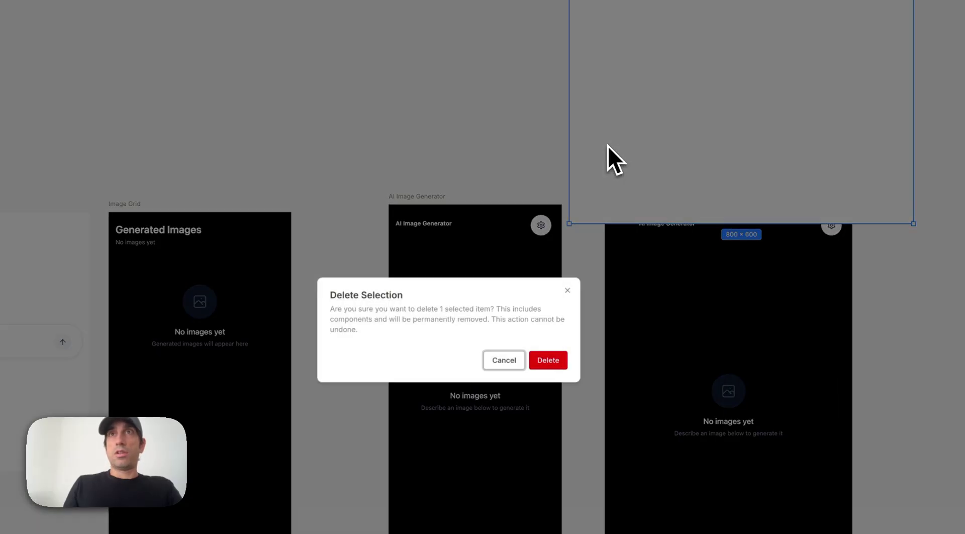
pyautogui.click(553, 357)
# Step: Reposition the AI Chat Input and Image Grid side by side with their upper edges level with the AI Image Generator's
pyautogui.hscroll(-10, 334, 133)
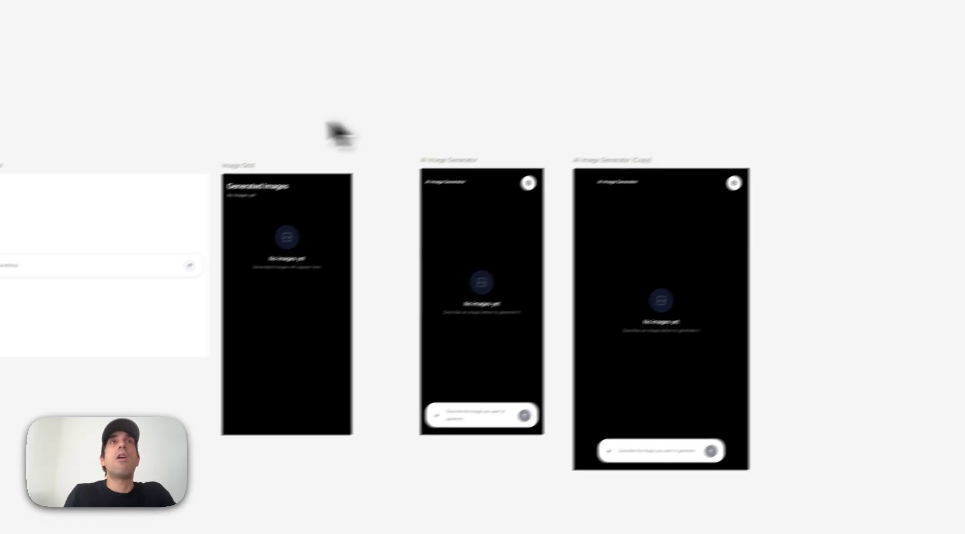
pyautogui.moveTo(345, 198); pyautogui.dragTo(226, 179)
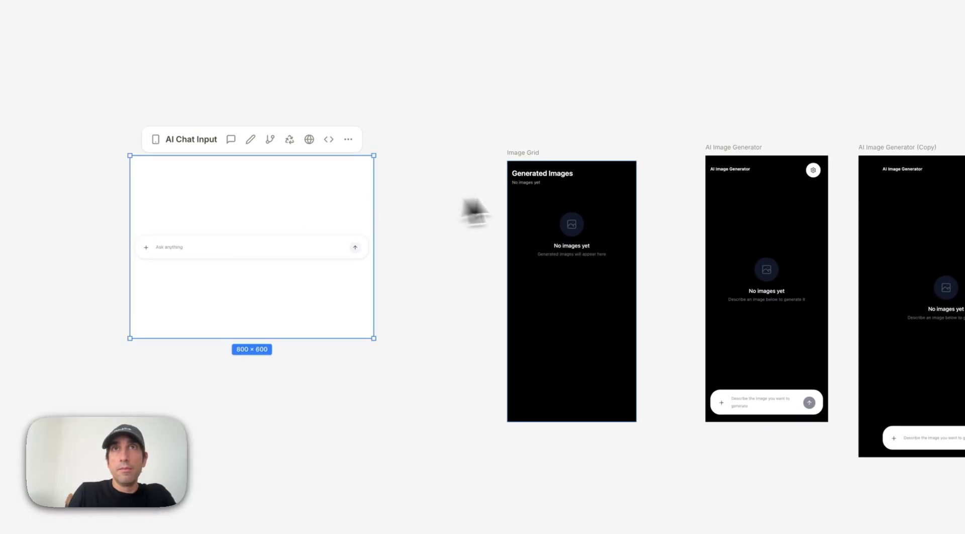
pyautogui.moveTo(526, 160); pyautogui.dragTo(424, 155)
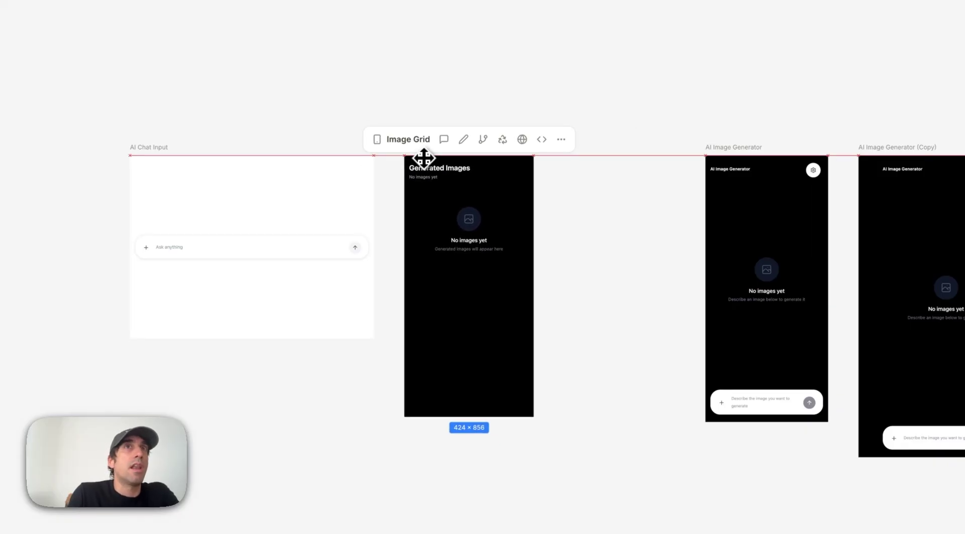
# Step: Add the AI Chat Input component to a new library named "video demo"
pyautogui.click(313, 208)
pyautogui.click(348, 140)
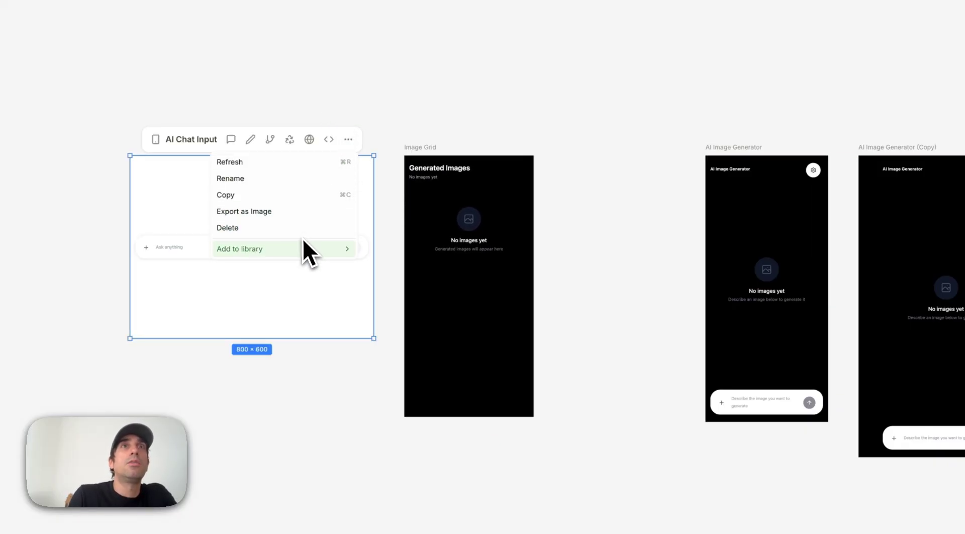
pyautogui.moveTo(336, 253)
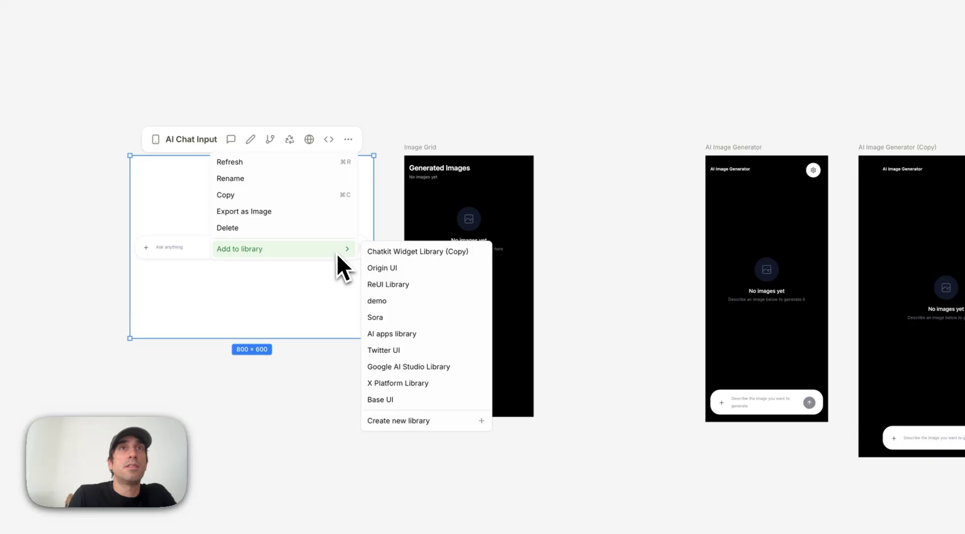
pyautogui.click(405, 419)
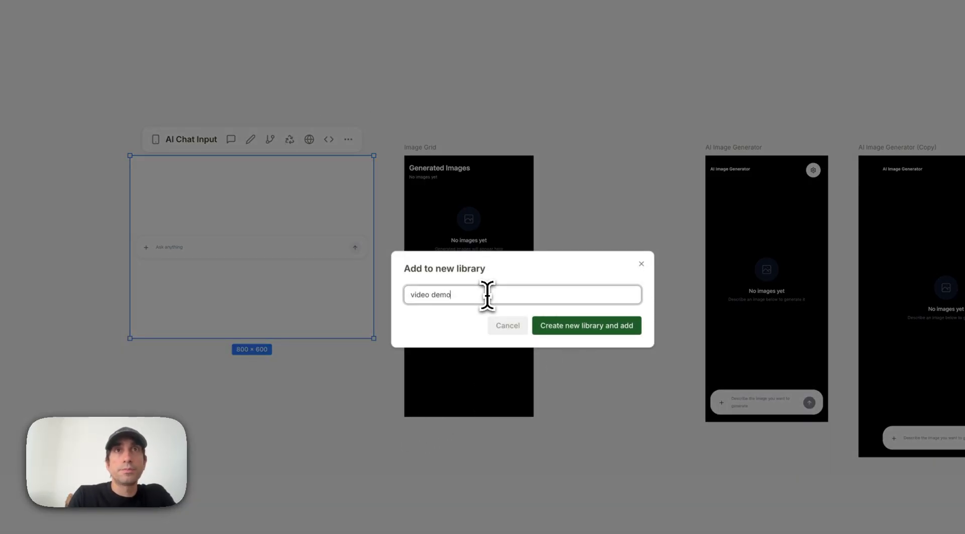
pyautogui.click(562, 325)
# Step: Add the Image Grid component to the existing "video demo" library
pyautogui.click(469, 227)
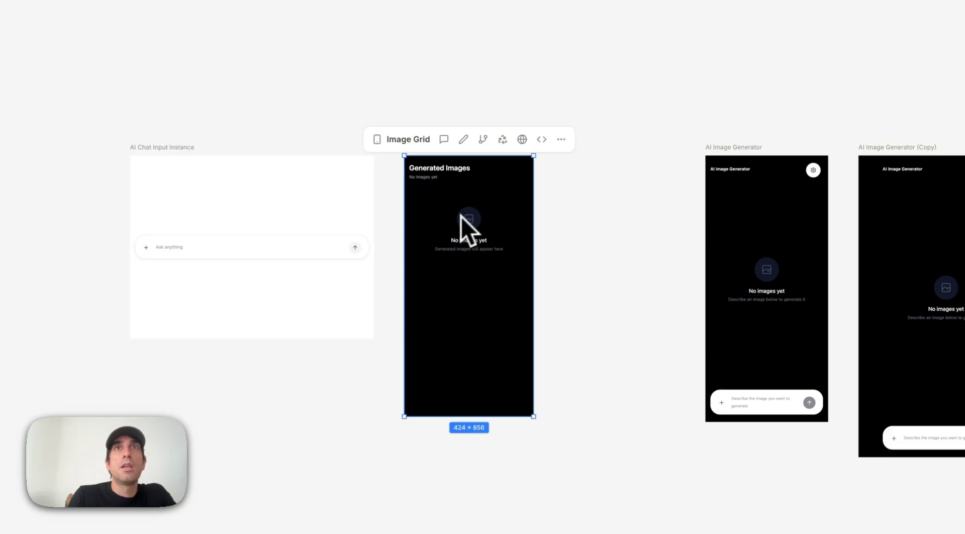
pyautogui.click(562, 140)
pyautogui.moveTo(499, 252)
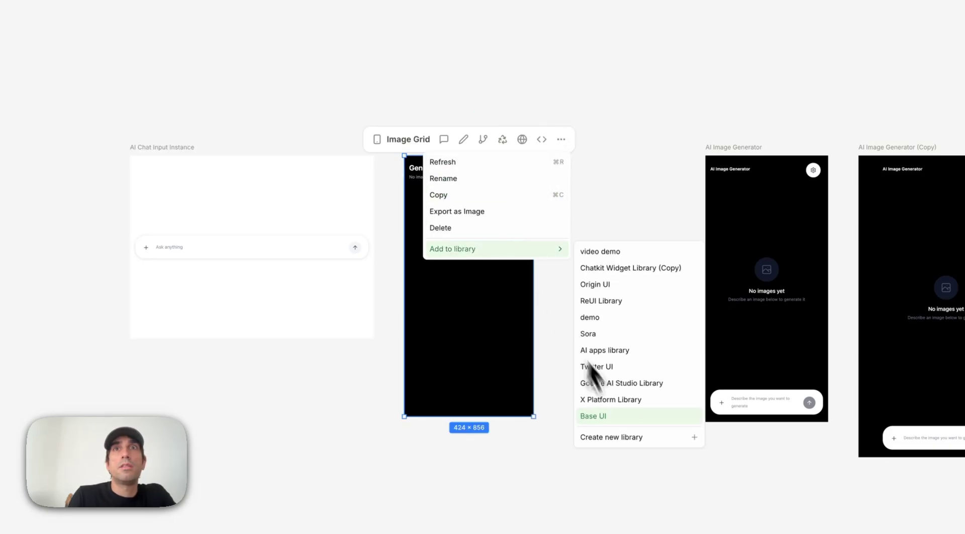
pyautogui.click(614, 257)
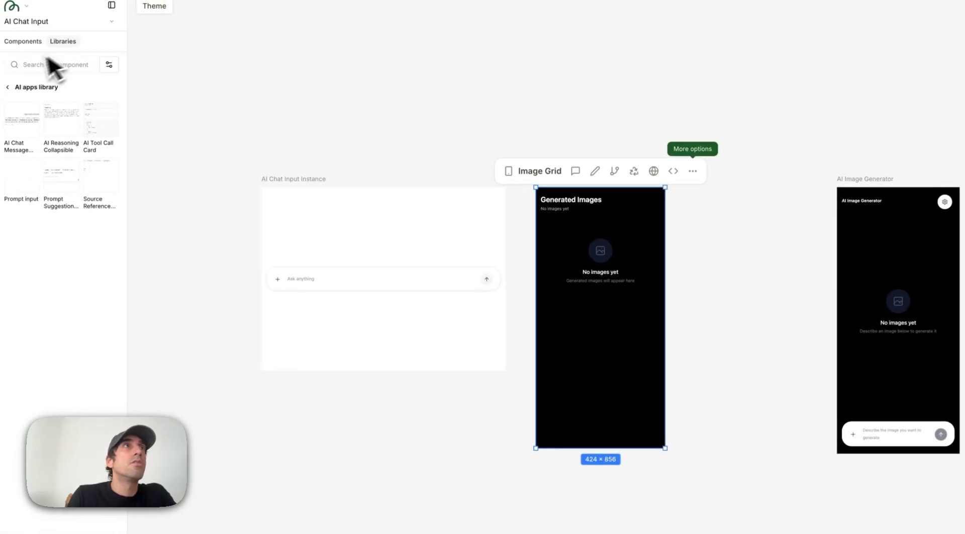
# Step: Open the "video demo" library and insert its Image Grid and AI Chat Input components onto the canvas
pyautogui.click(8, 87)
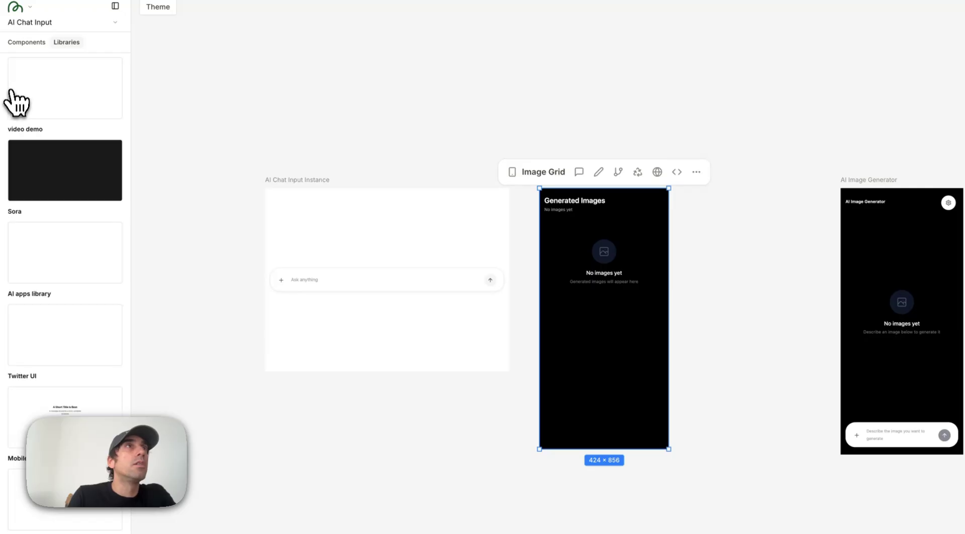
pyautogui.click(54, 106)
pyautogui.moveTo(64, 123); pyautogui.dragTo(459, 93)
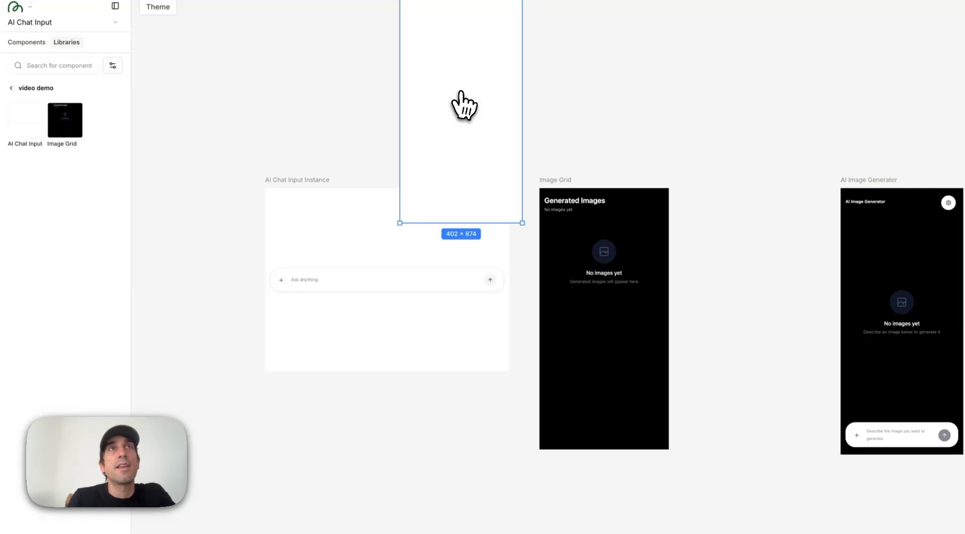
pyautogui.moveTo(25, 126); pyautogui.dragTo(229, 405)
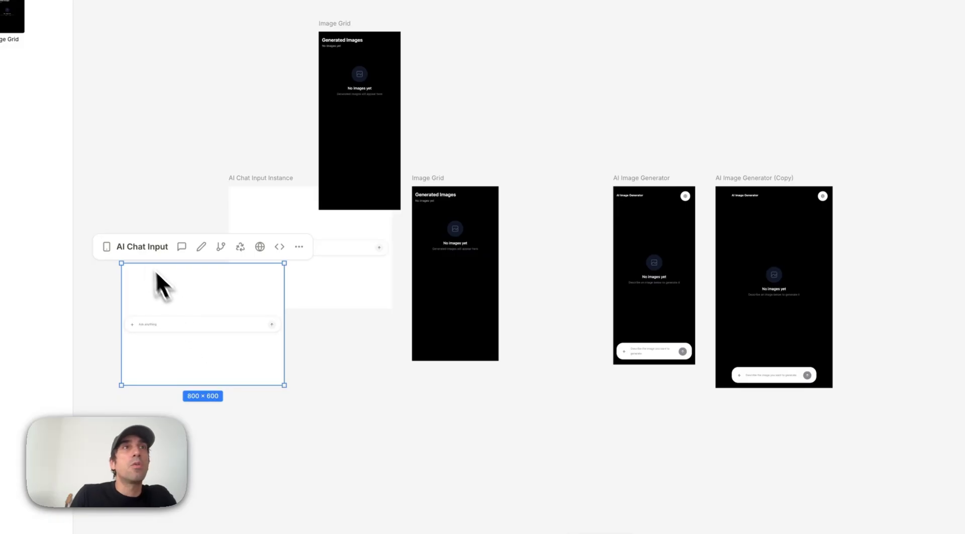
# Step: Delete the AI Chat Input and Image Grid copies that were inserted from the library onto the canvas
pyautogui.press('Escape')
pyautogui.click(156, 303)
pyautogui.press('Delete')
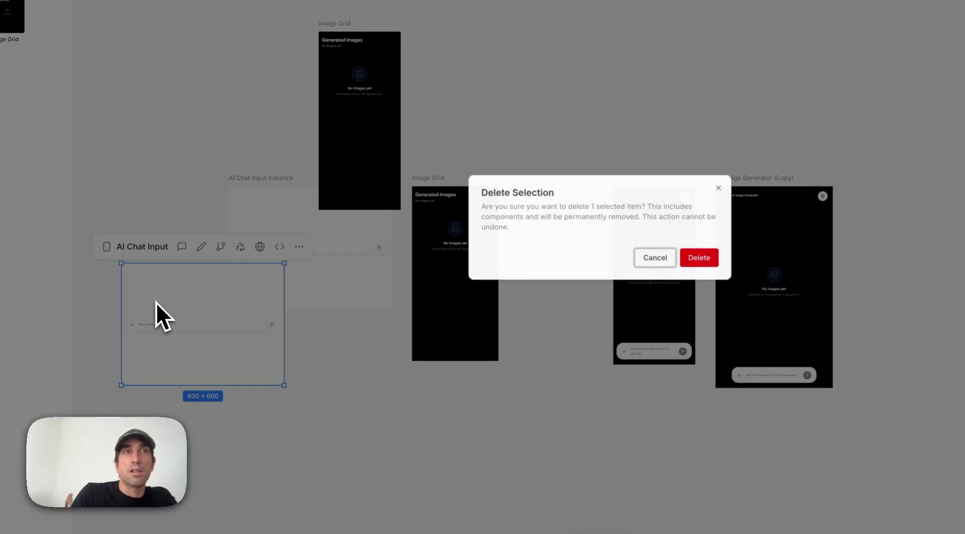
pyautogui.click(601, 299)
pyautogui.click(253, 192)
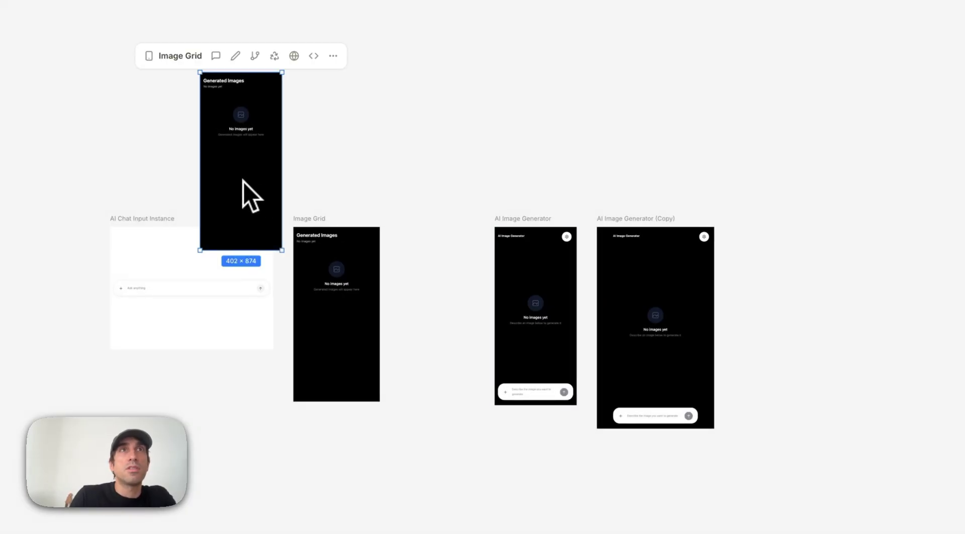
pyautogui.press('Delete')
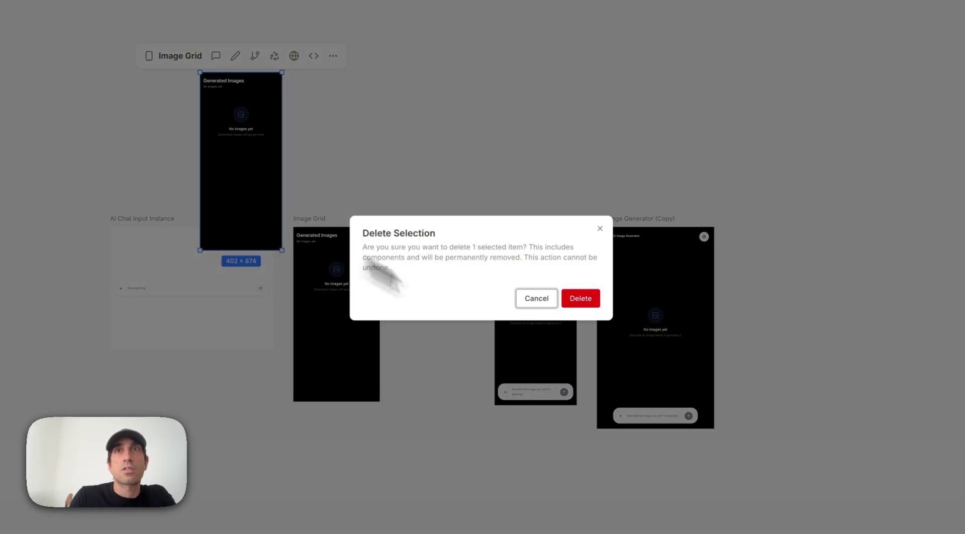
pyautogui.click(581, 298)
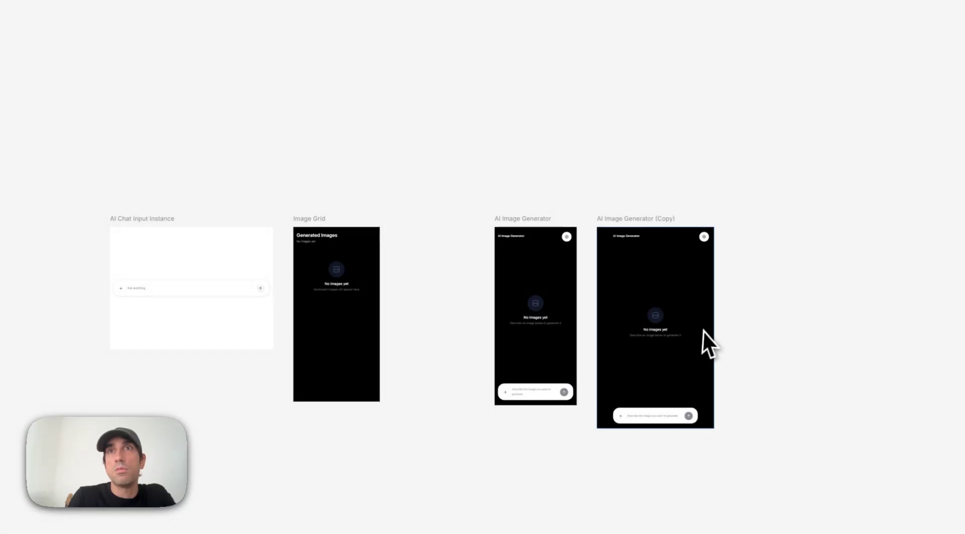
# Step: Preview the original AI Image Generator in a browser tab and look at its OpenAI API key settings
pyautogui.click(703, 331)
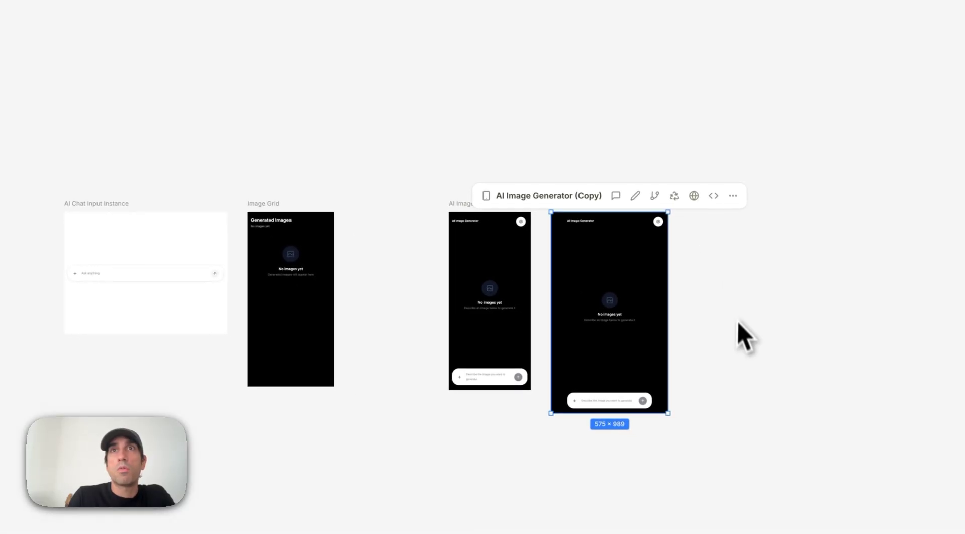
pyautogui.click(740, 332)
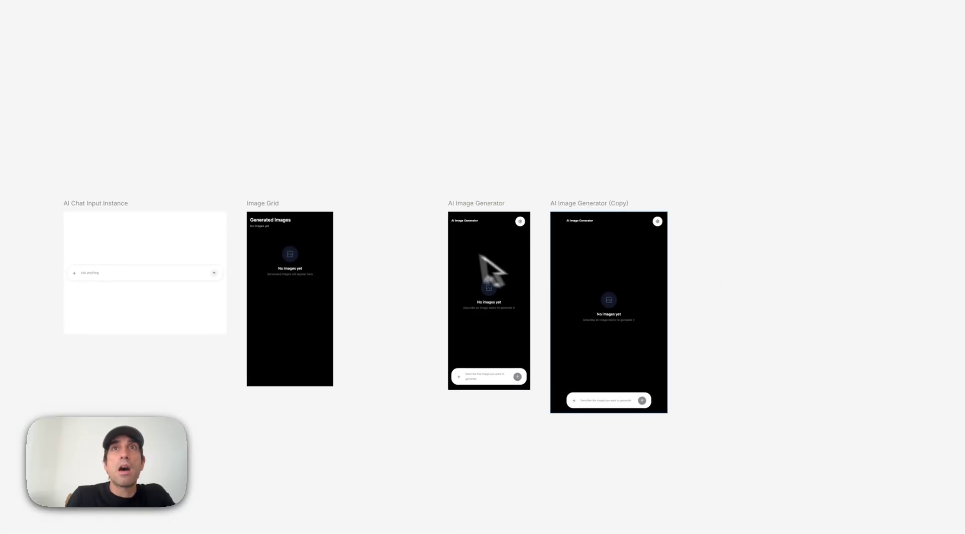
pyautogui.click(455, 259)
pyautogui.scroll(5, 452, 258)
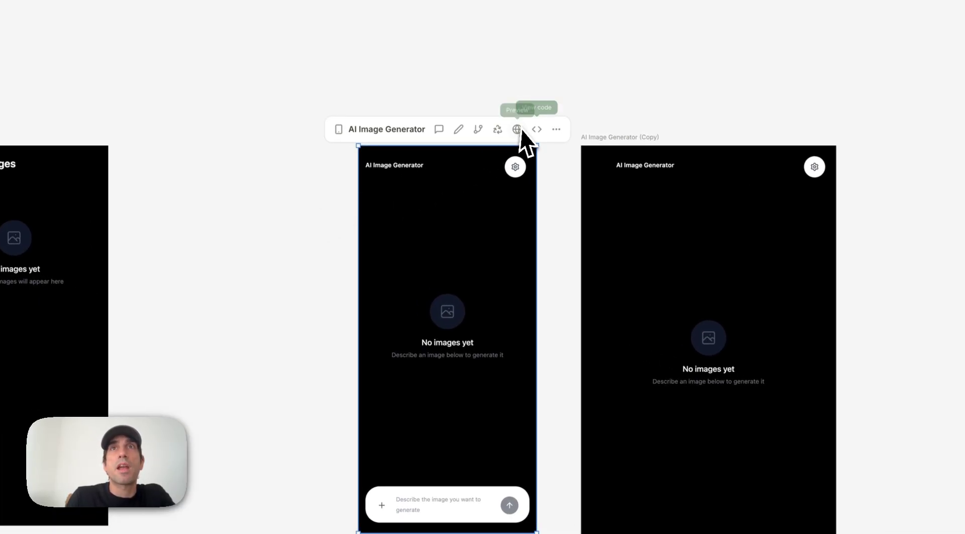
pyautogui.click(608, 158)
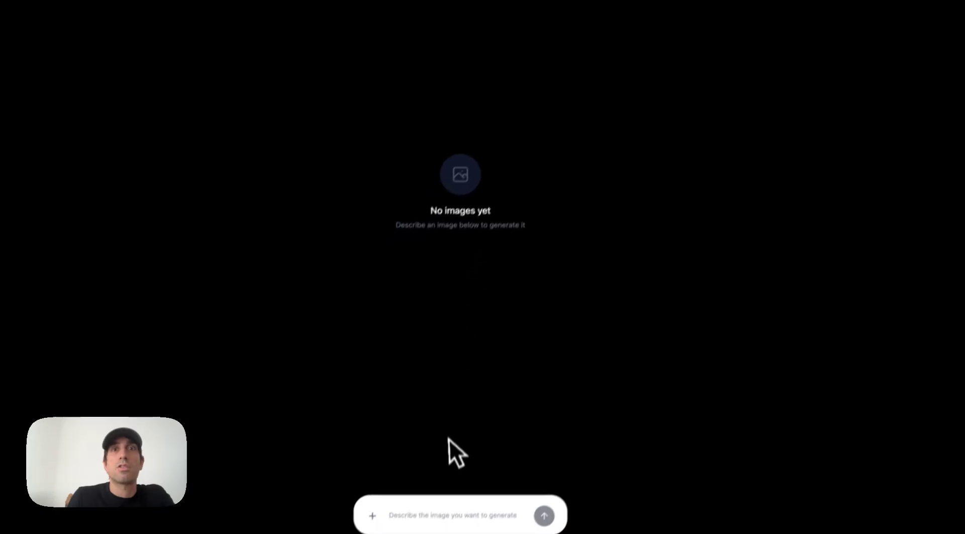
pyautogui.click(941, 69)
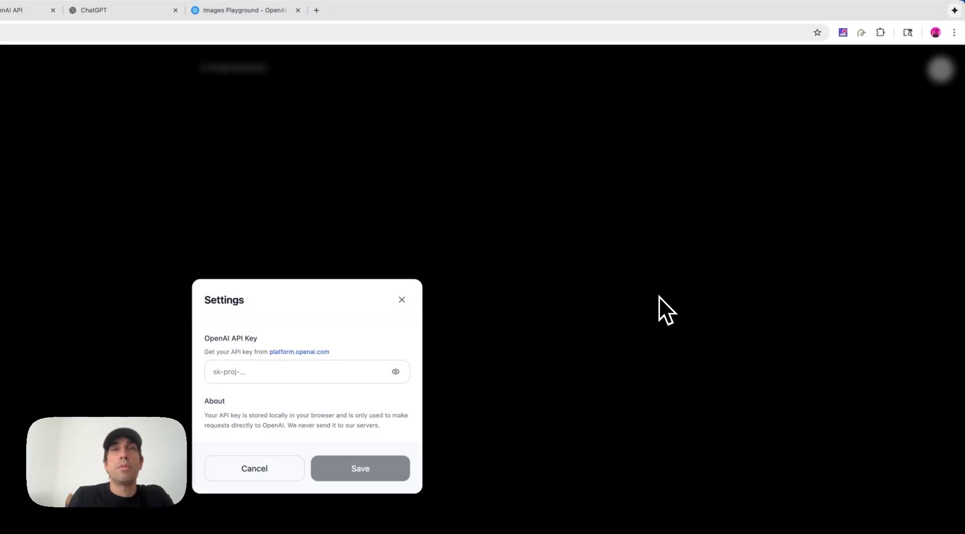
pyautogui.click(658, 301)
# Step: Return to the canvas and check the API key field in the original AI Image Generator's settings, then close them
pyautogui.click(81, 11)
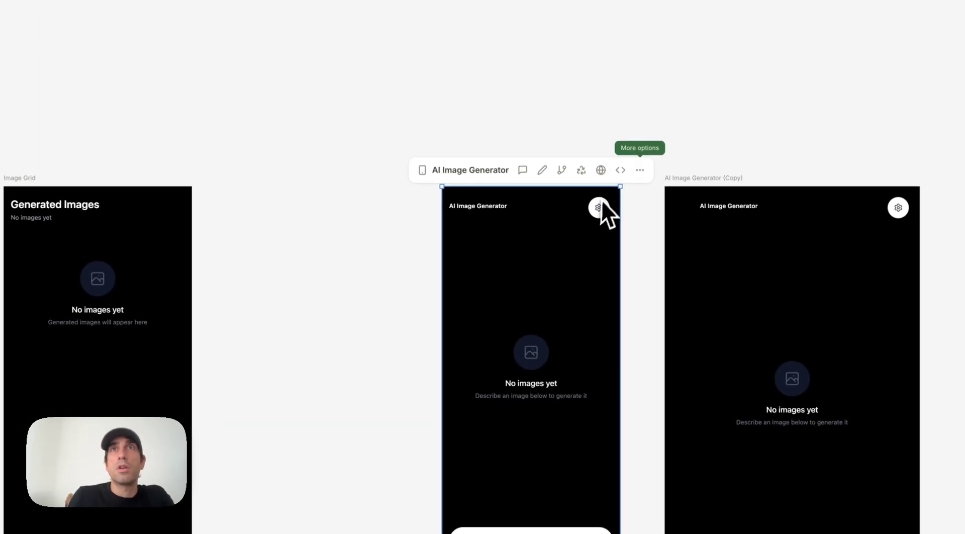
pyautogui.click(599, 206)
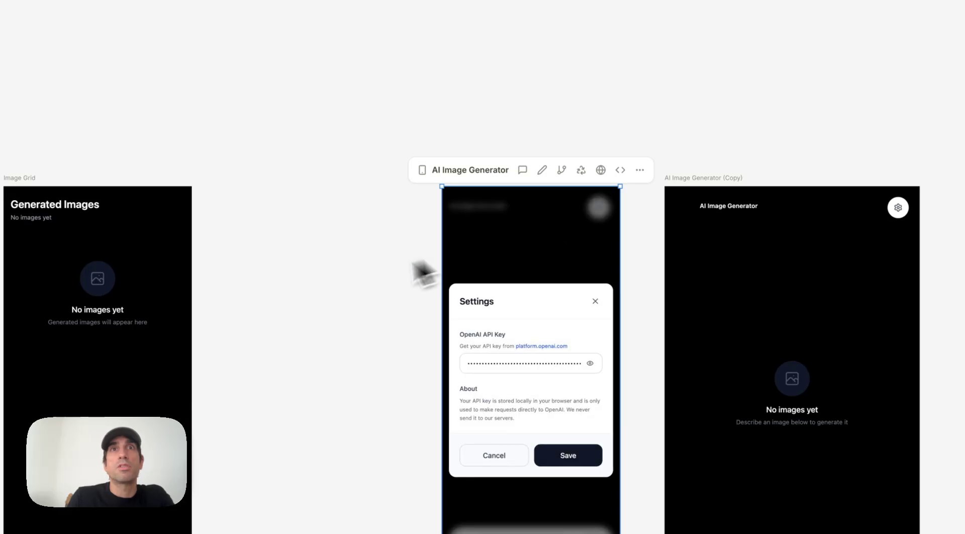
pyautogui.click(478, 262)
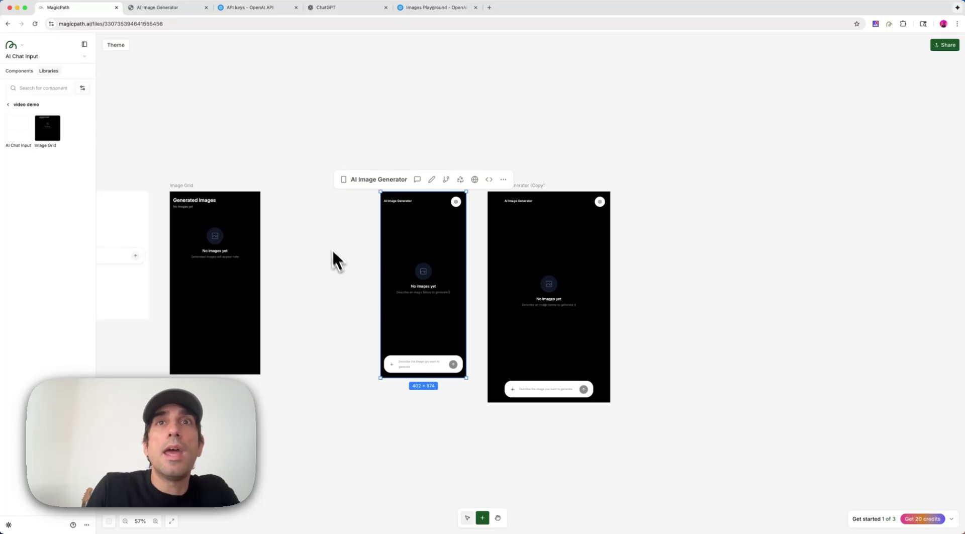
pyautogui.scroll(3, 334, 254)
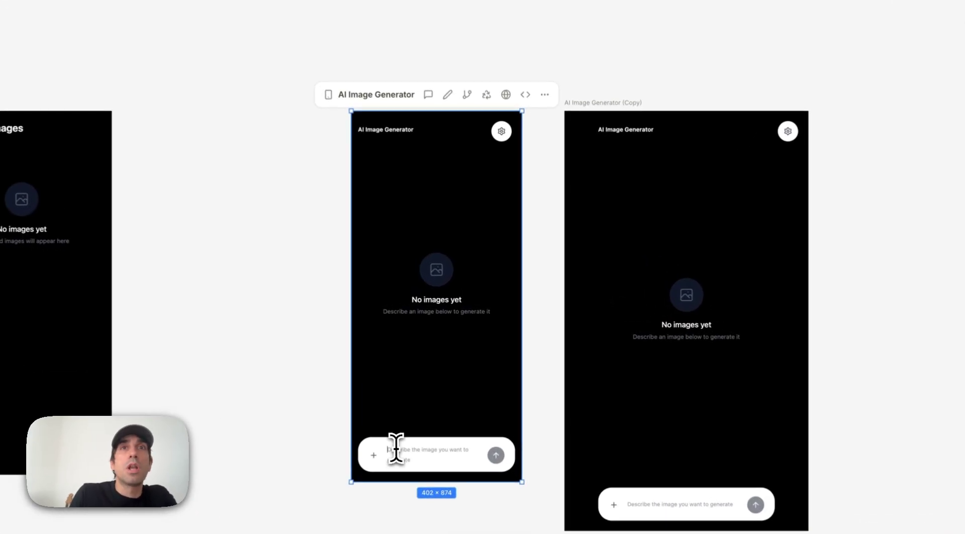
pyautogui.click(448, 94)
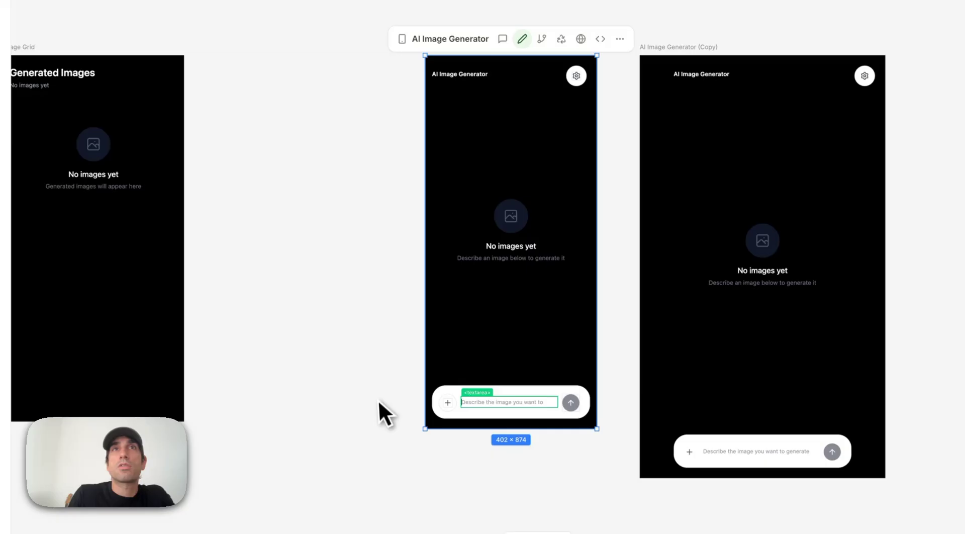
pyautogui.press('Escape')
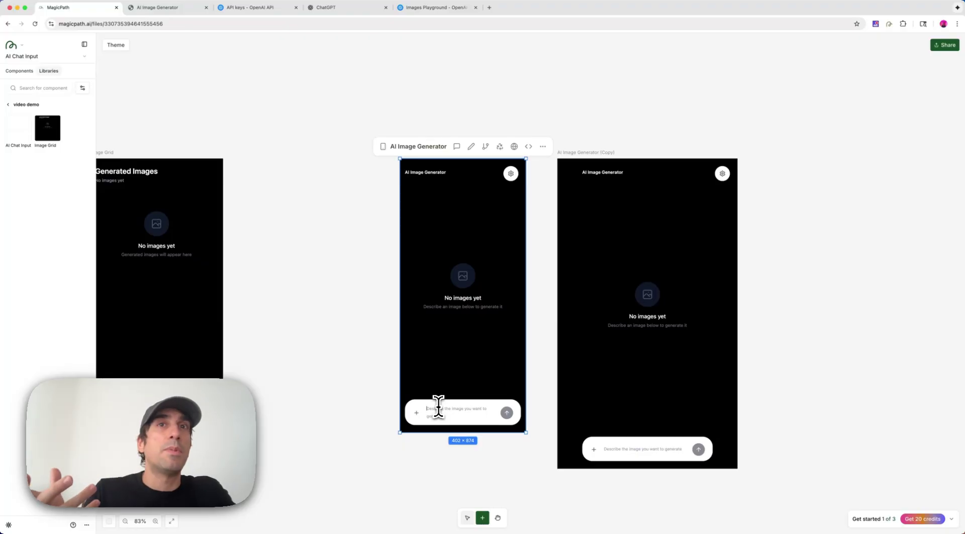
# Step: Generate images of a cat with a hat, an otter in a hat, an otter in a Ferrari, and 1970s Capri through an arch
pyautogui.write('a ott')
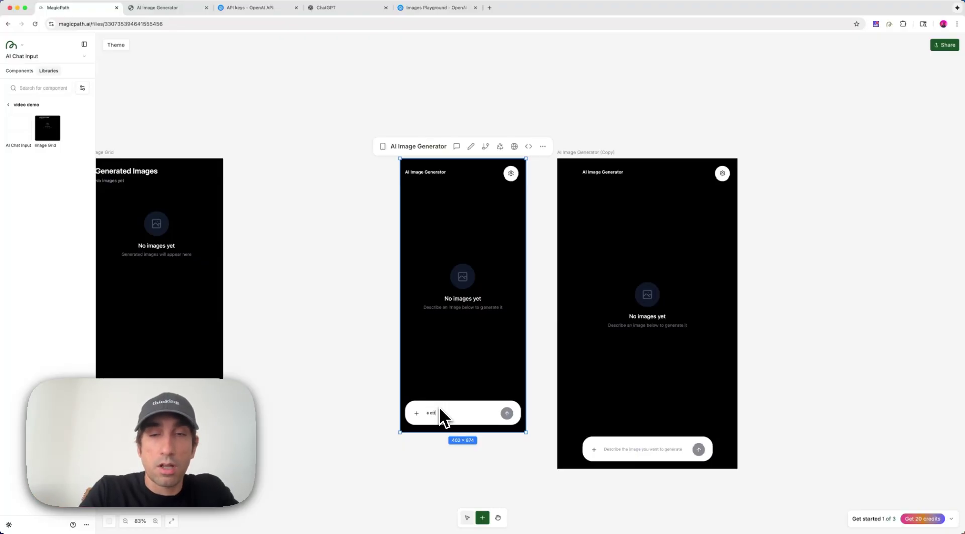
pyautogui.write(' cat with a h')
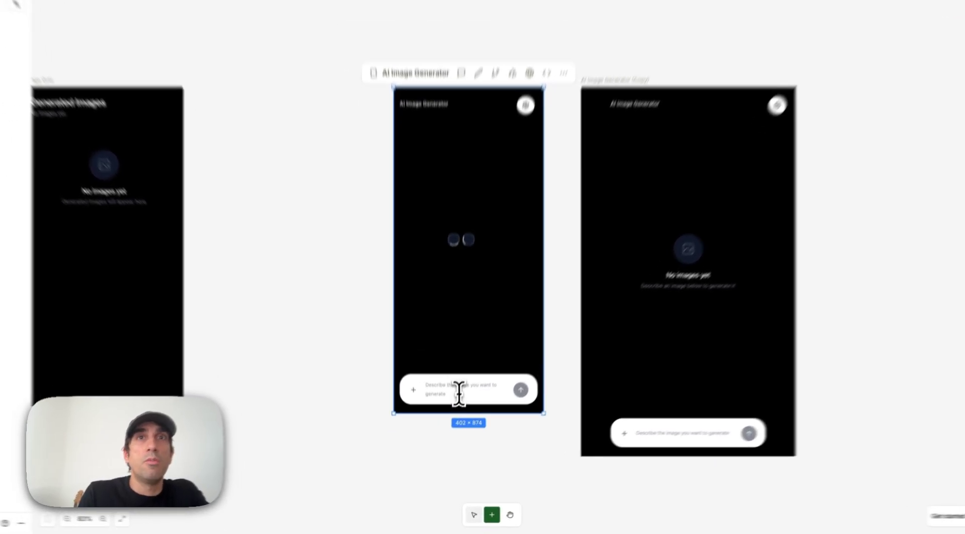
pyautogui.write('a otter ina hat')
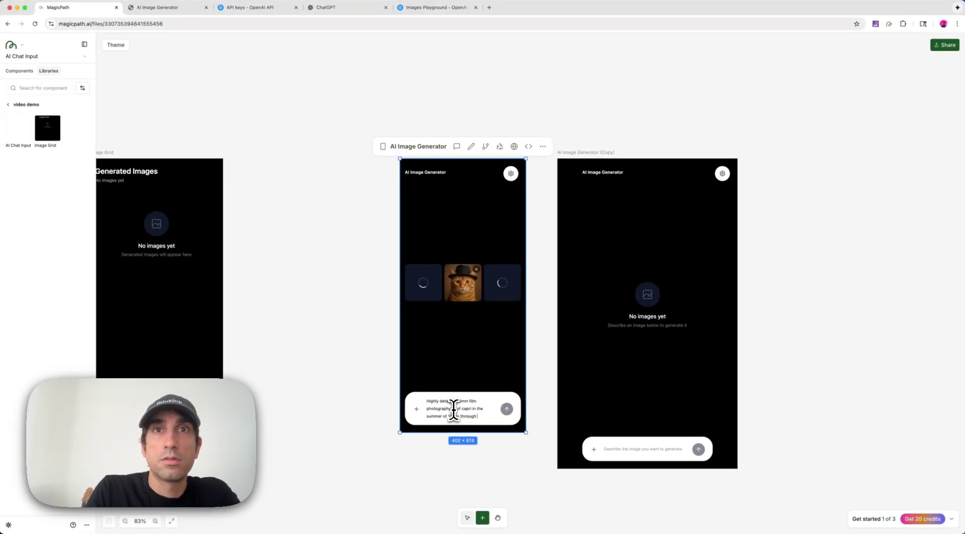
pyautogui.press('Return')
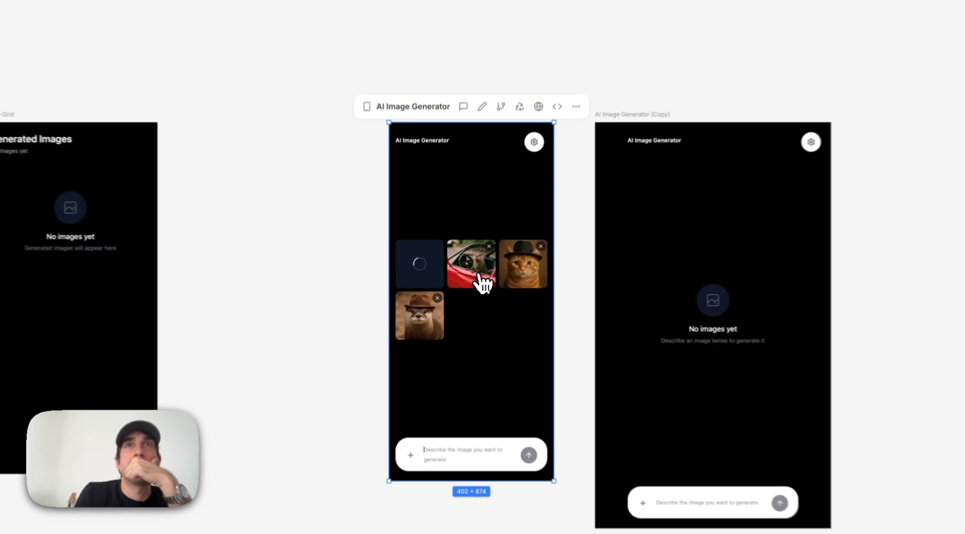
# Step: View the generated otter images enlarged, including the otter in a Ferrari, and return to the image grid
pyautogui.click(470, 277)
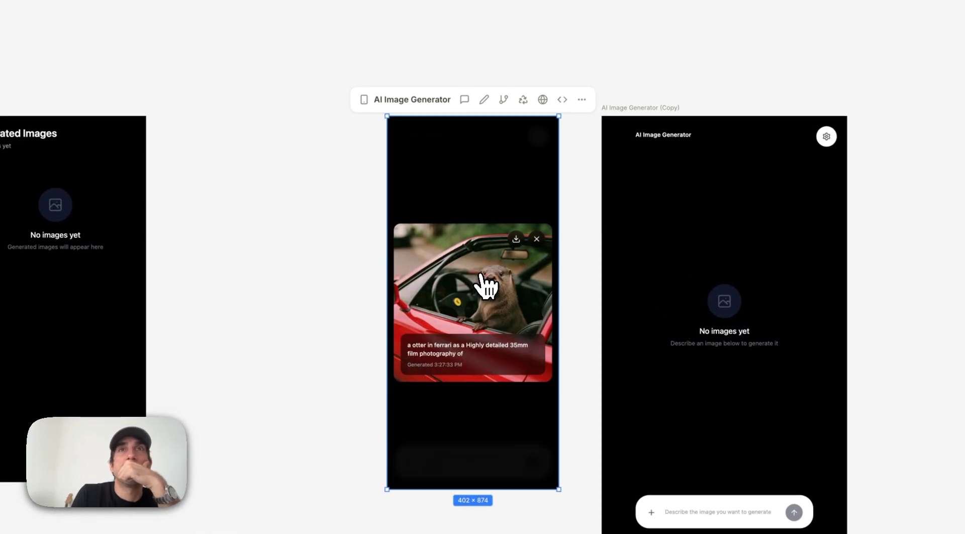
pyautogui.click(478, 176)
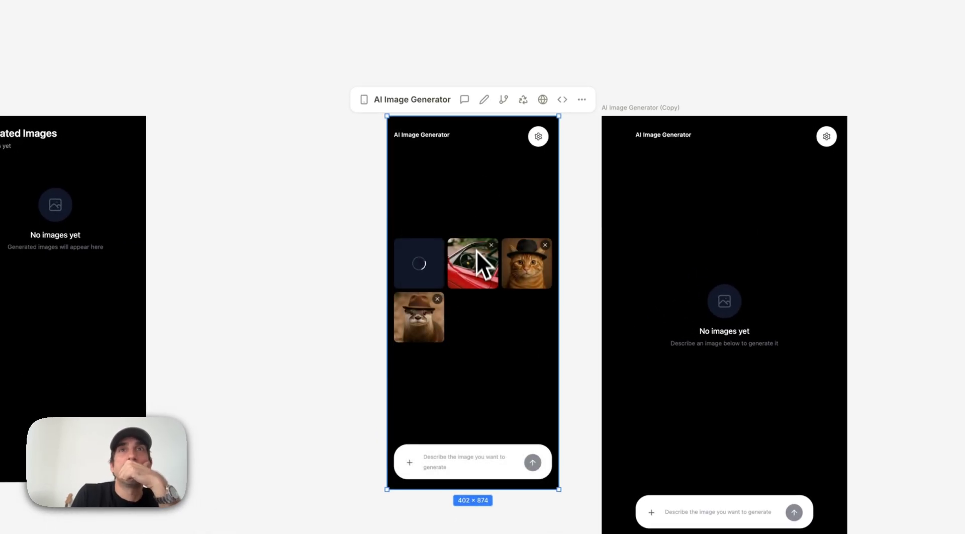
pyautogui.click(407, 336)
pyautogui.click(467, 191)
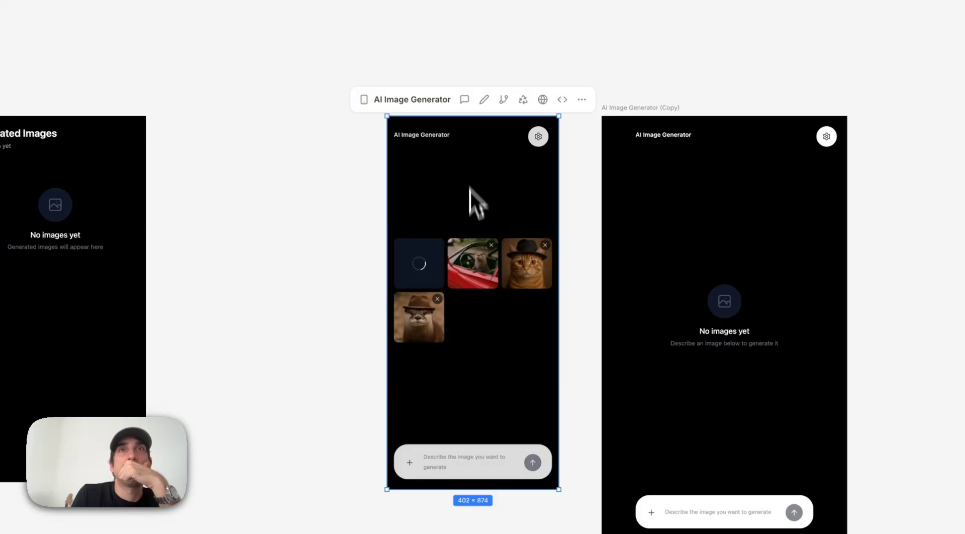
pyautogui.click(473, 275)
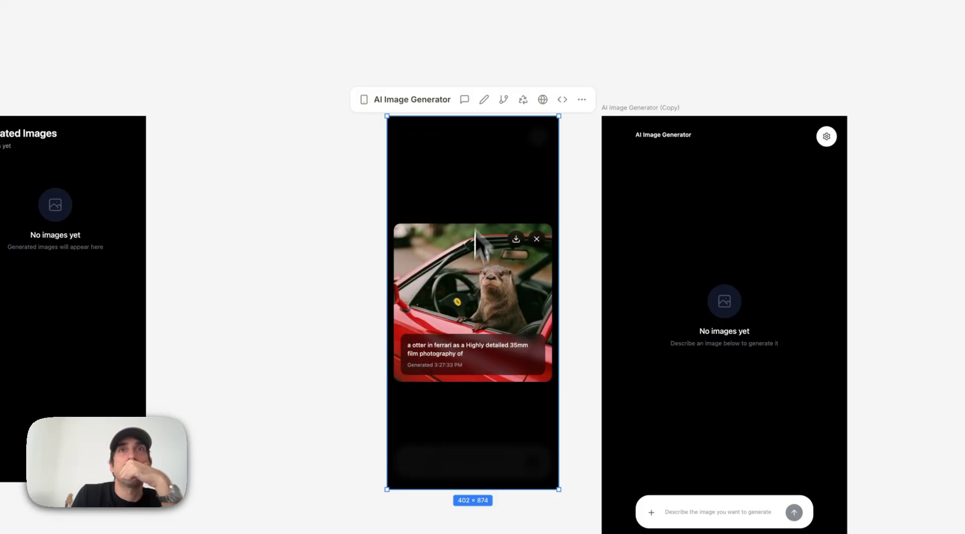
pyautogui.click(481, 170)
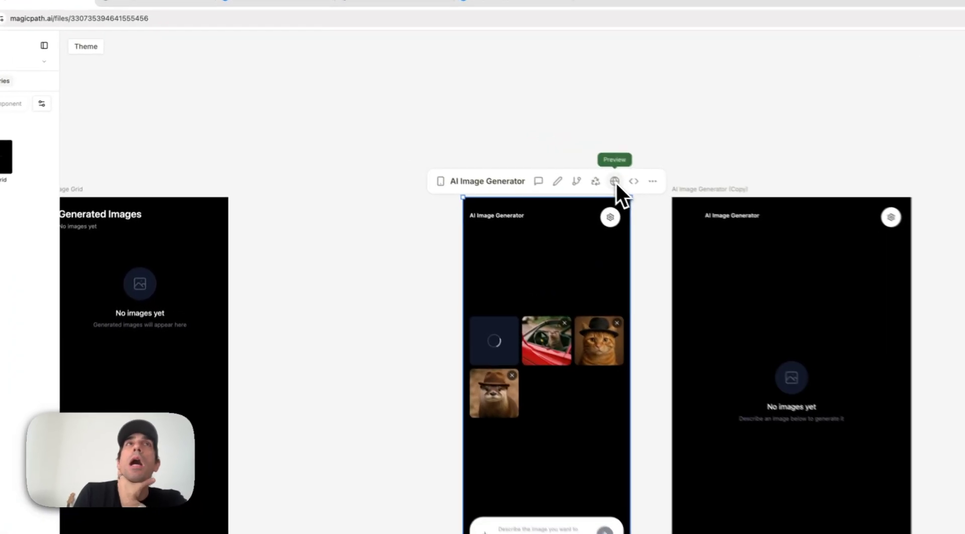
# Step: Open a fresh browser preview of the AI Image Generator, compare it with the canvas version, and return to the canvas
pyautogui.click(513, 146)
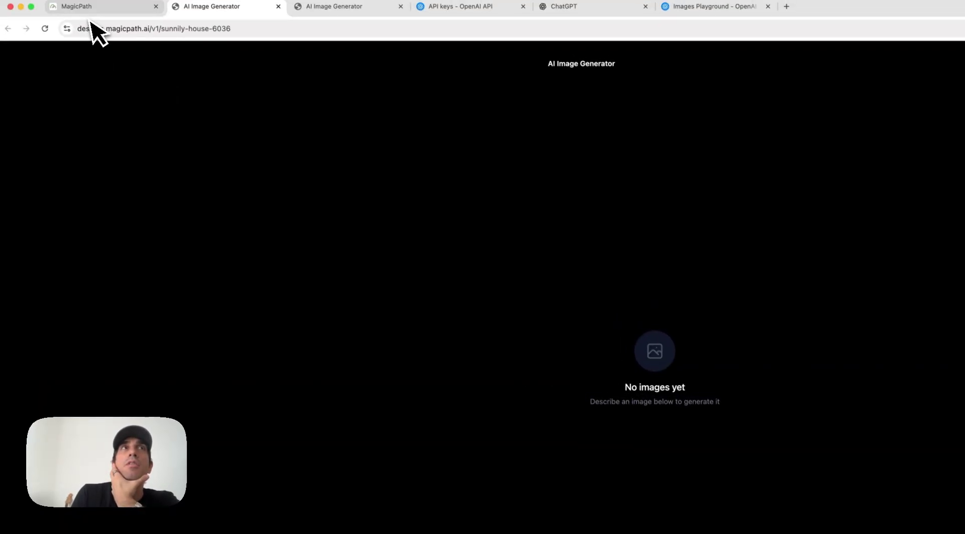
pyautogui.click(91, 20)
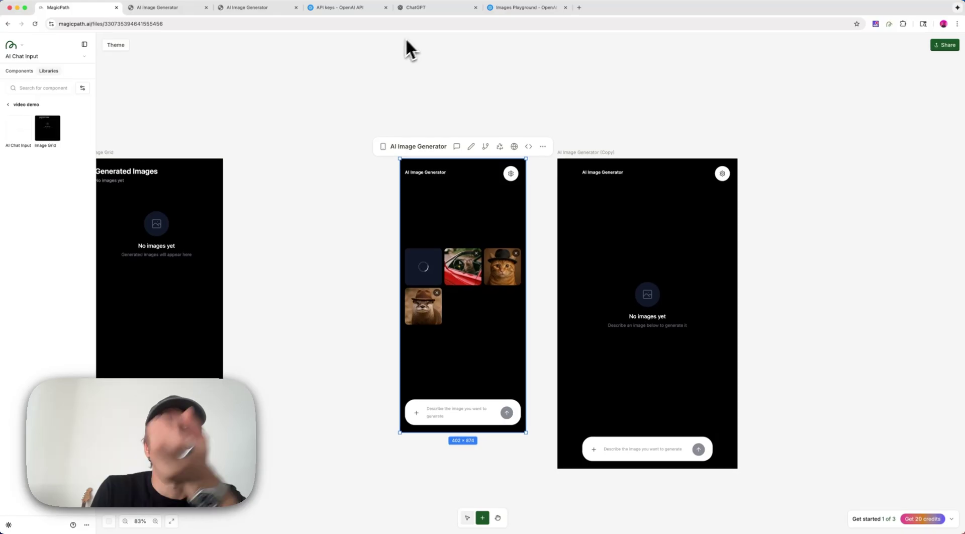
pyautogui.click(169, 8)
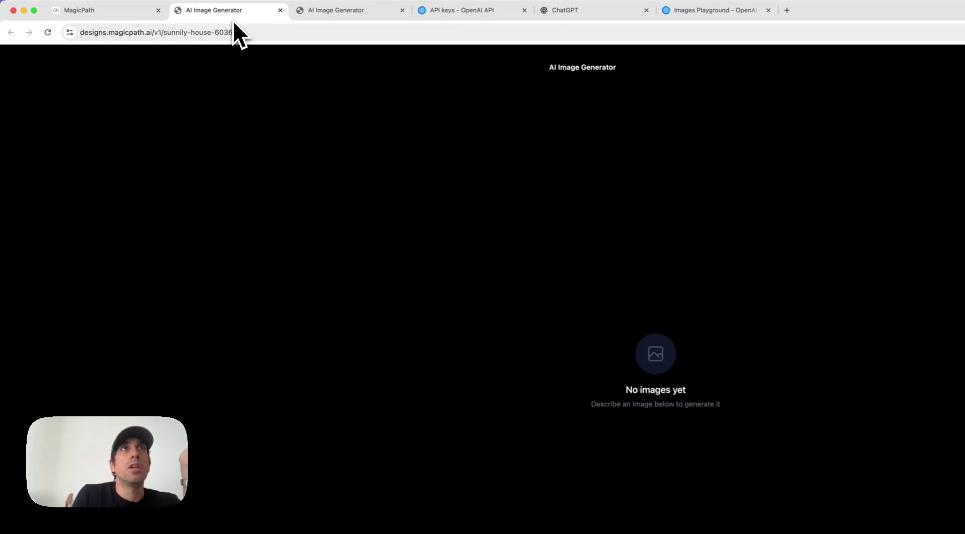
pyautogui.click(93, 10)
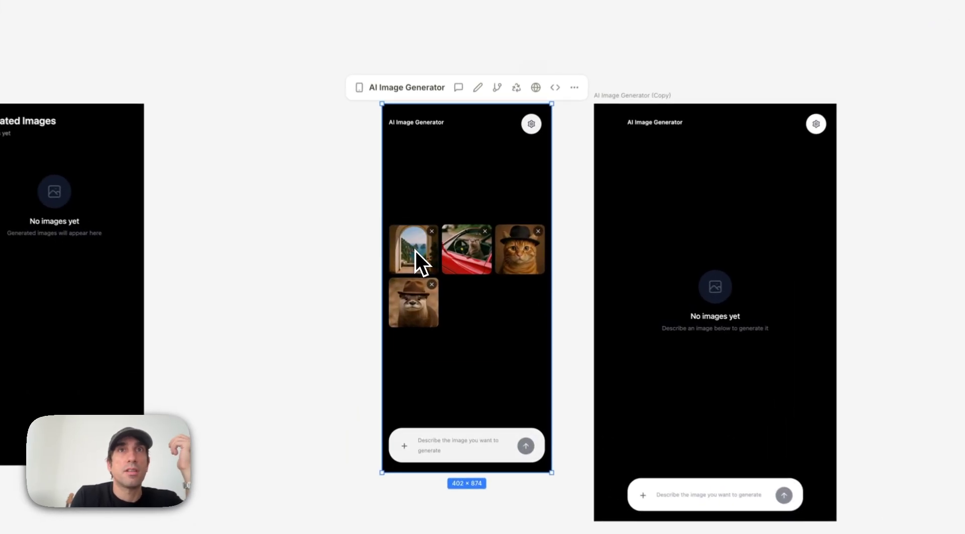
# Step: View the generated Capri arch image enlarged with its prompt text, and return to the image grid
pyautogui.click(425, 267)
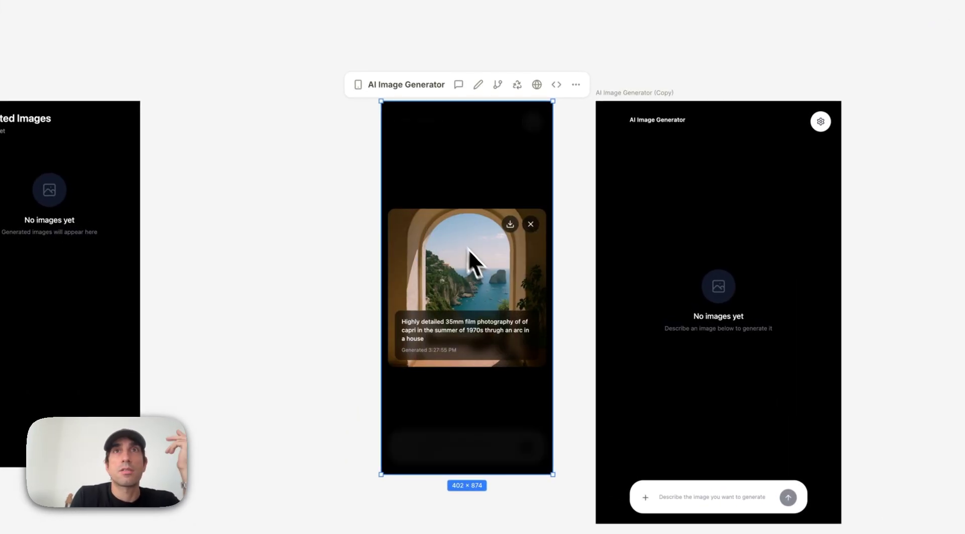
pyautogui.click(464, 155)
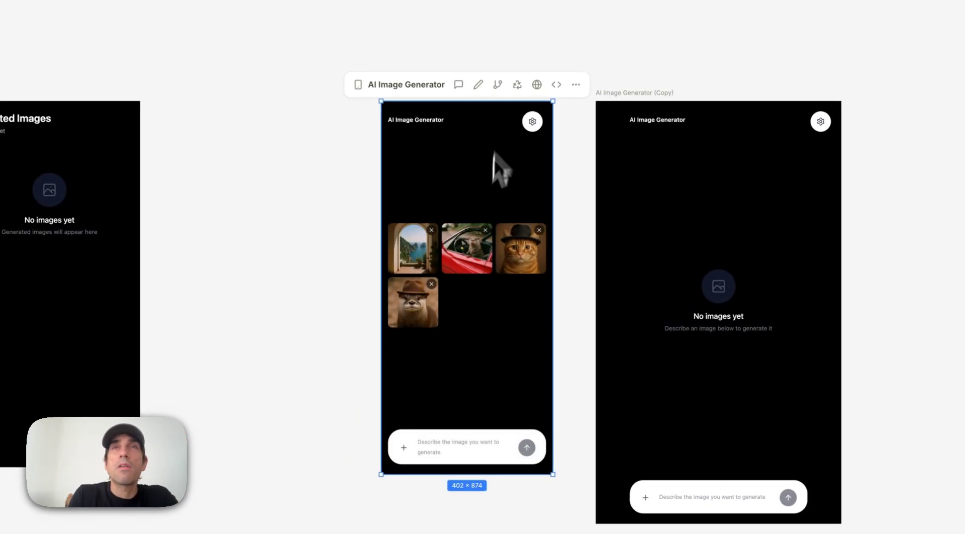
pyautogui.click(413, 267)
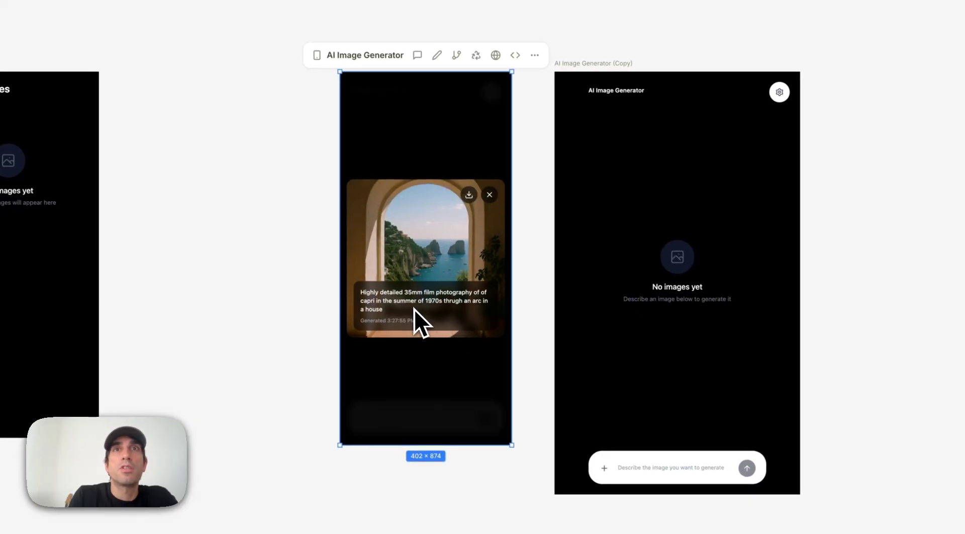
pyautogui.click(416, 99)
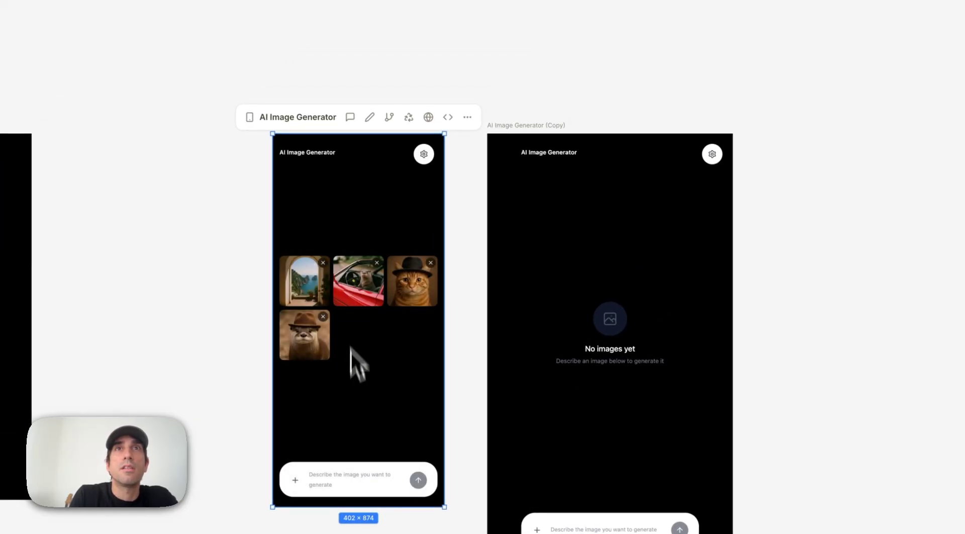
# Step: Edit the AI Image Generator and align the content of its main container, between header and prompt input, to the top centre
pyautogui.click(369, 118)
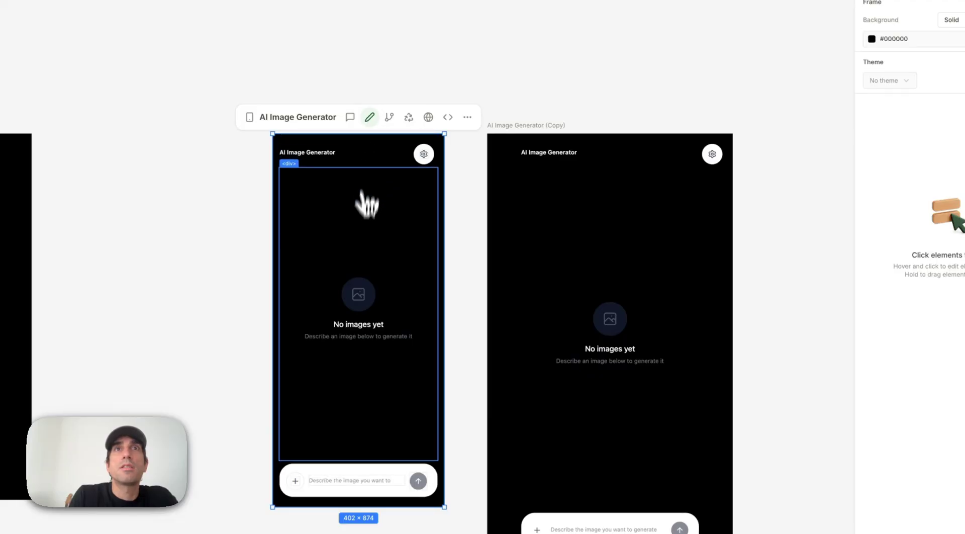
pyautogui.click(350, 286)
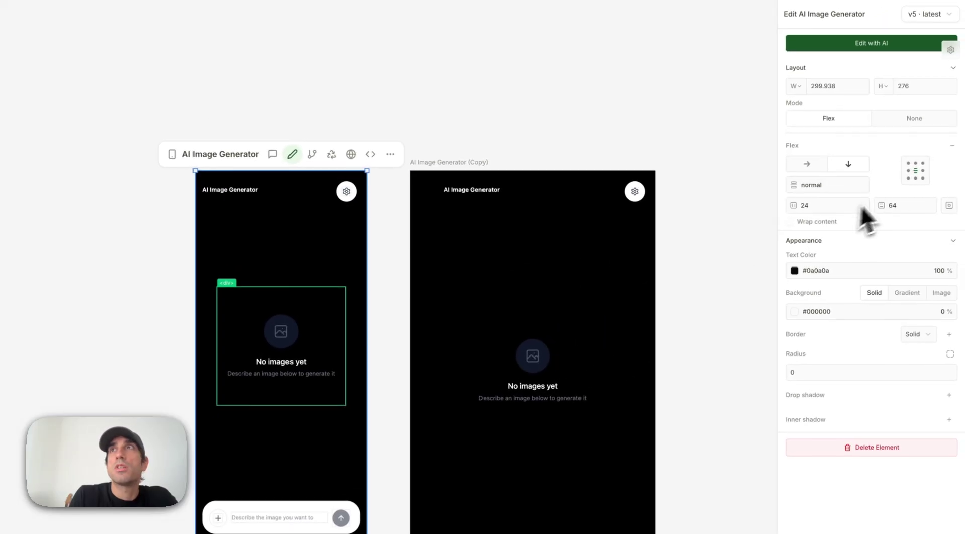
pyautogui.click(908, 164)
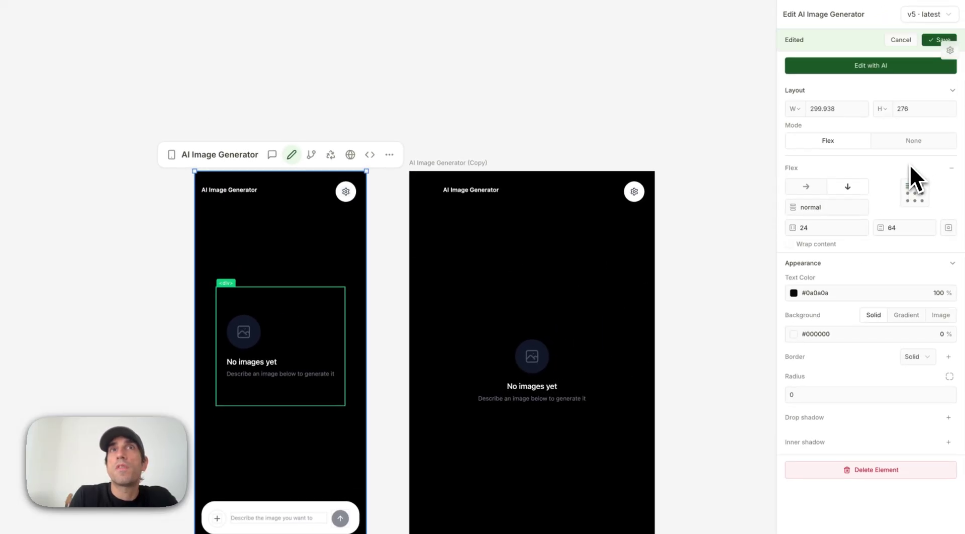
pyautogui.click(915, 193)
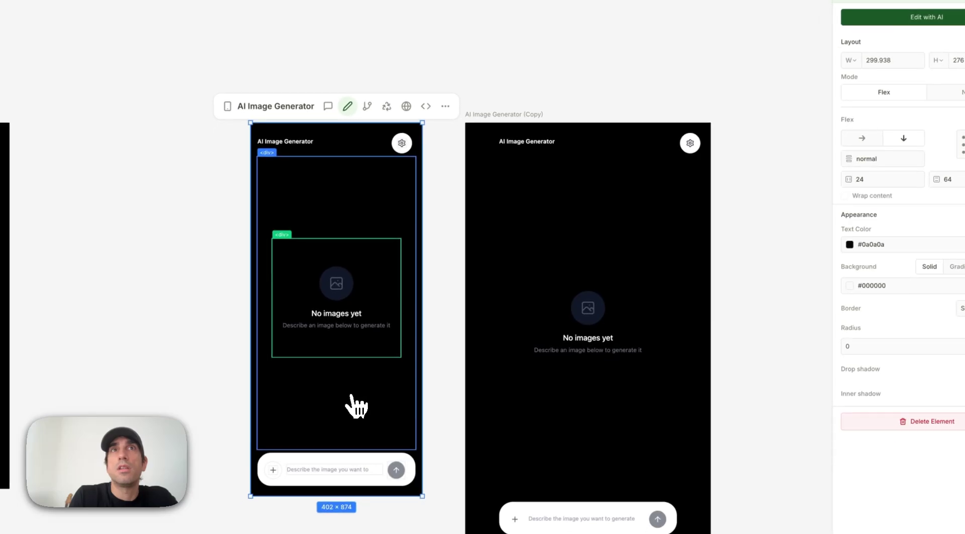
pyautogui.click(357, 406)
pyautogui.click(915, 206)
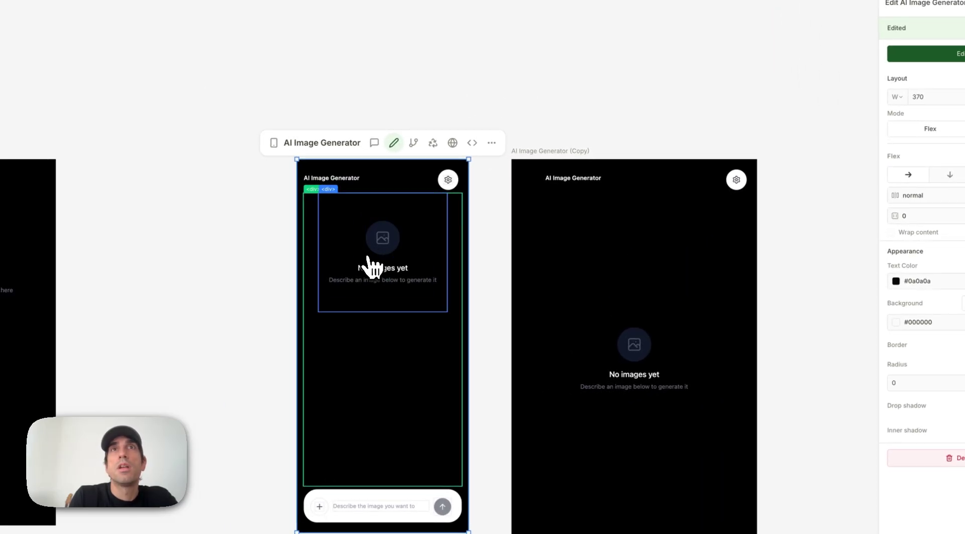
pyautogui.click(368, 257)
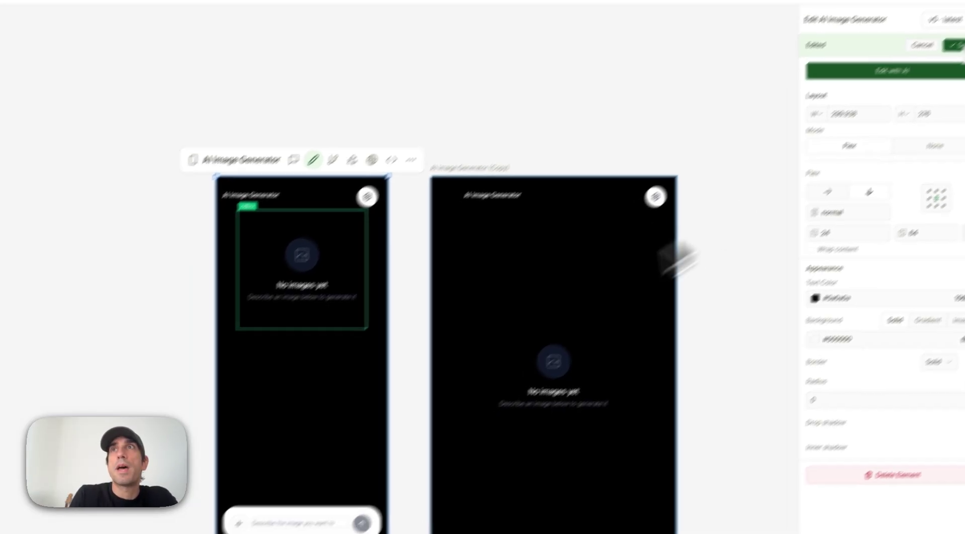
pyautogui.click(384, 372)
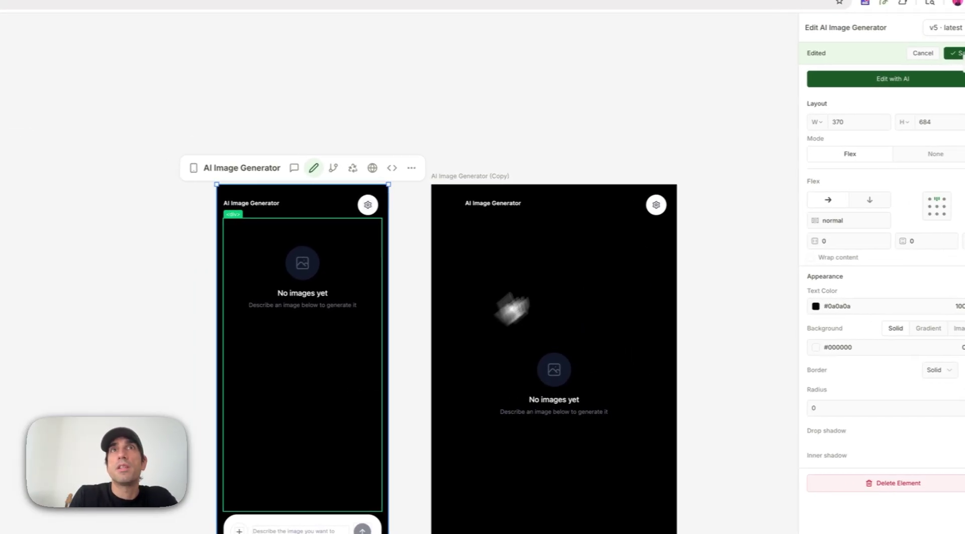
# Step: Save the AI Image Generator edit and look over the AI Chat Input Instance and neighbouring components on the canvas
pyautogui.click(946, 78)
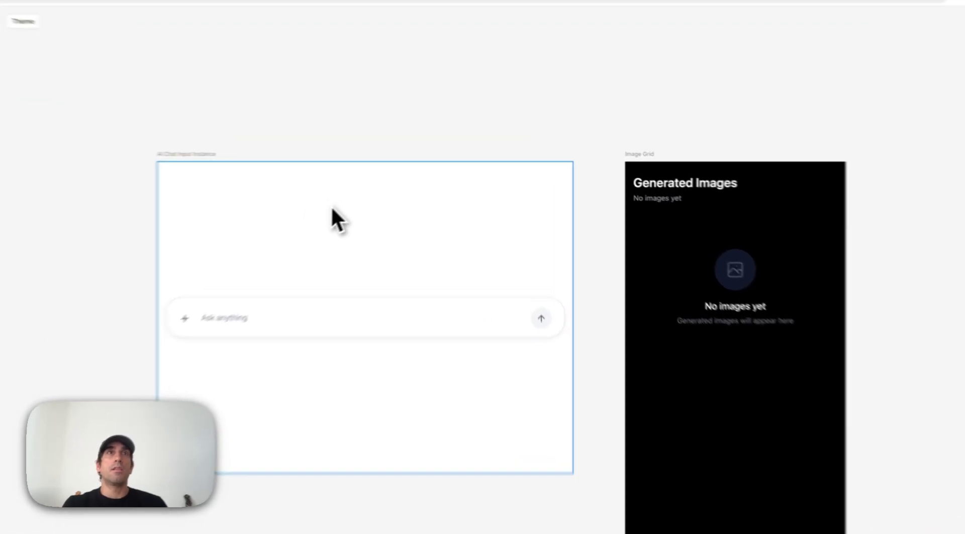
pyautogui.click(370, 202)
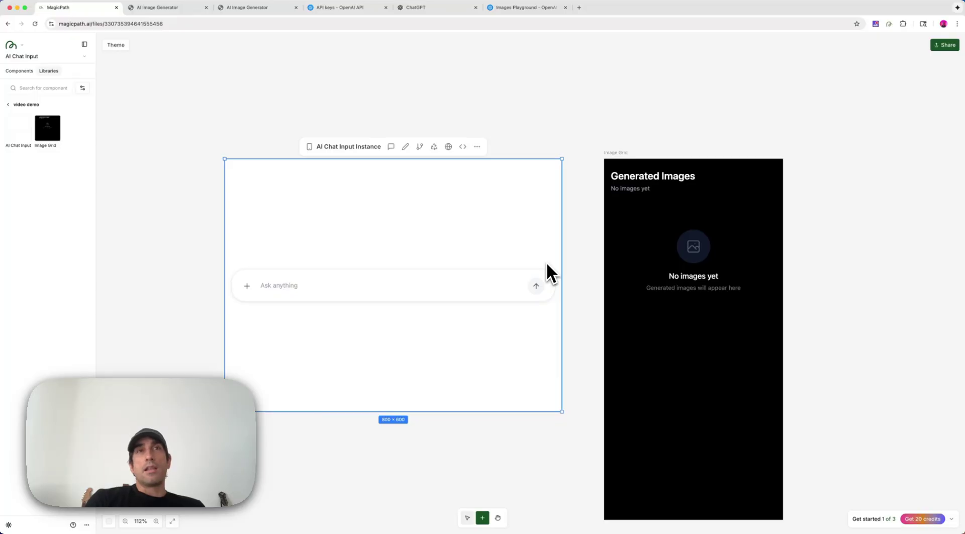
pyautogui.hscroll(10, 547, 255)
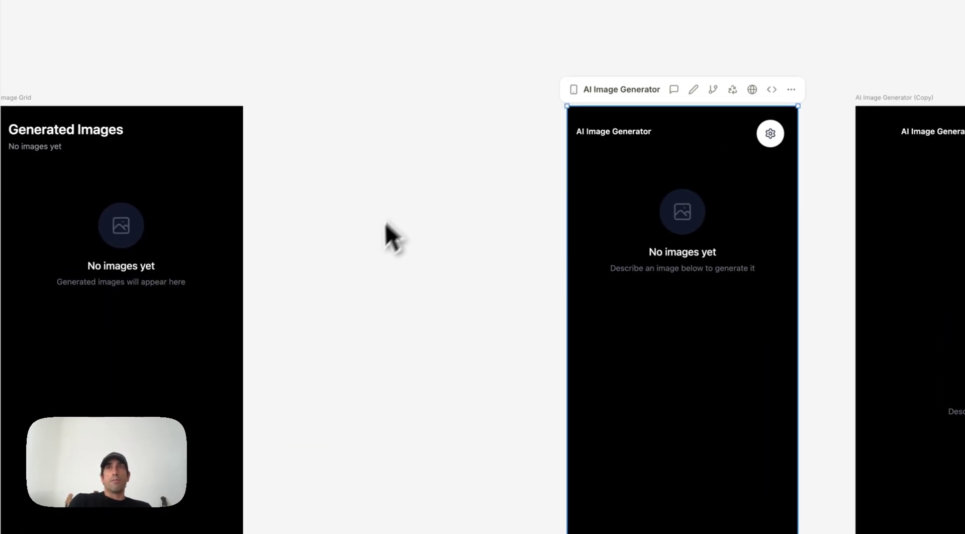
pyautogui.hscroll(2, 515, 189)
pyautogui.hscroll(5, 500, 190)
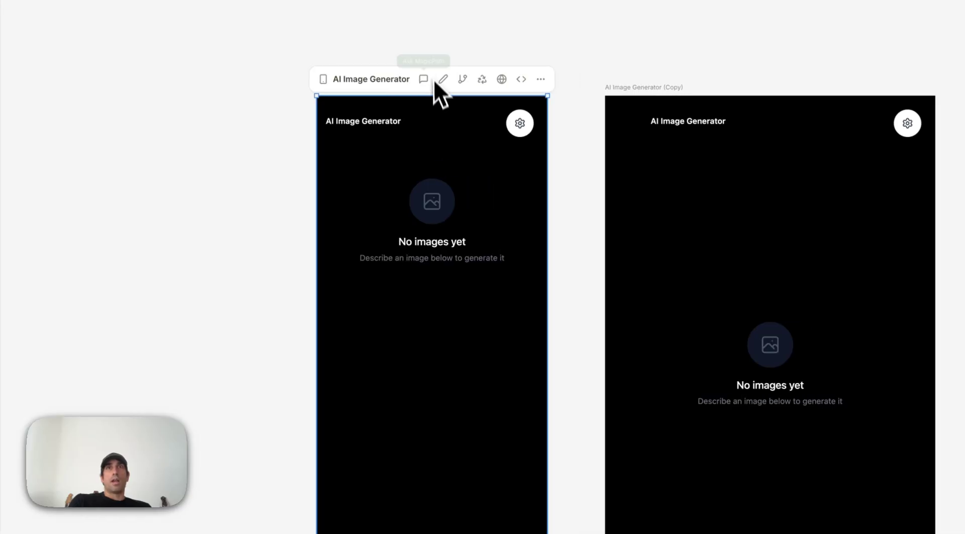
# Step: Edit the AI Image Generator and try Poppins as the font family of its "No images yet" heading
pyautogui.click(519, 131)
pyautogui.click(513, 240)
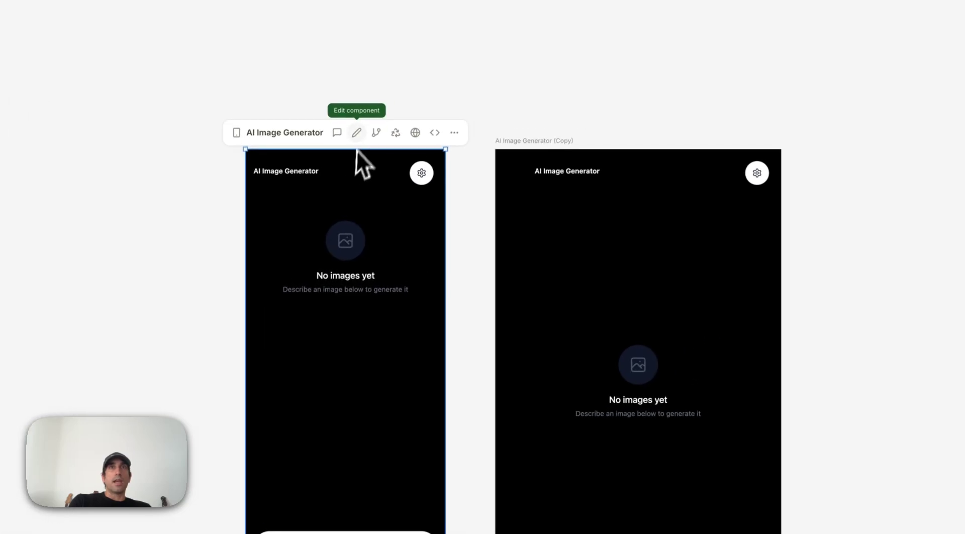
pyautogui.click(465, 72)
pyautogui.click(465, 214)
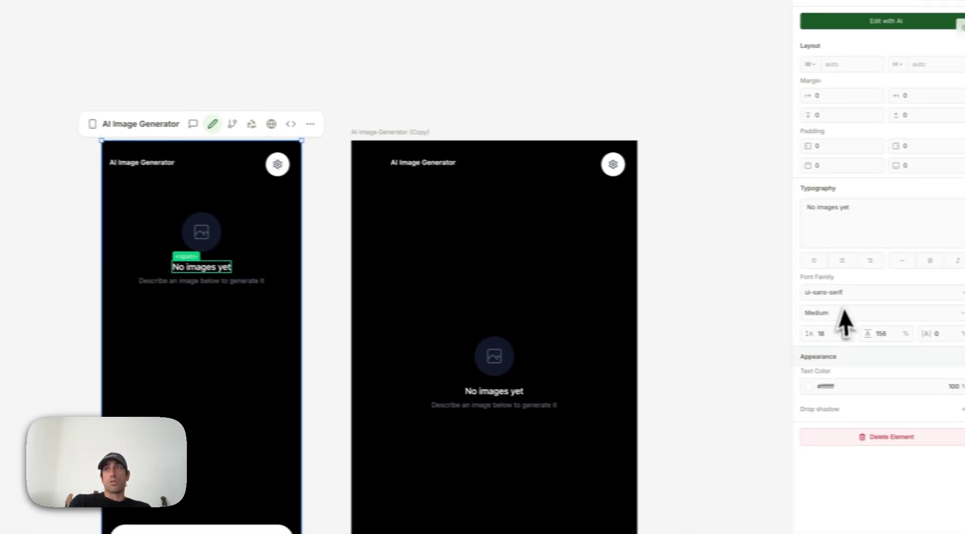
pyautogui.click(836, 290)
pyautogui.press('Down')
pyautogui.press('Down')
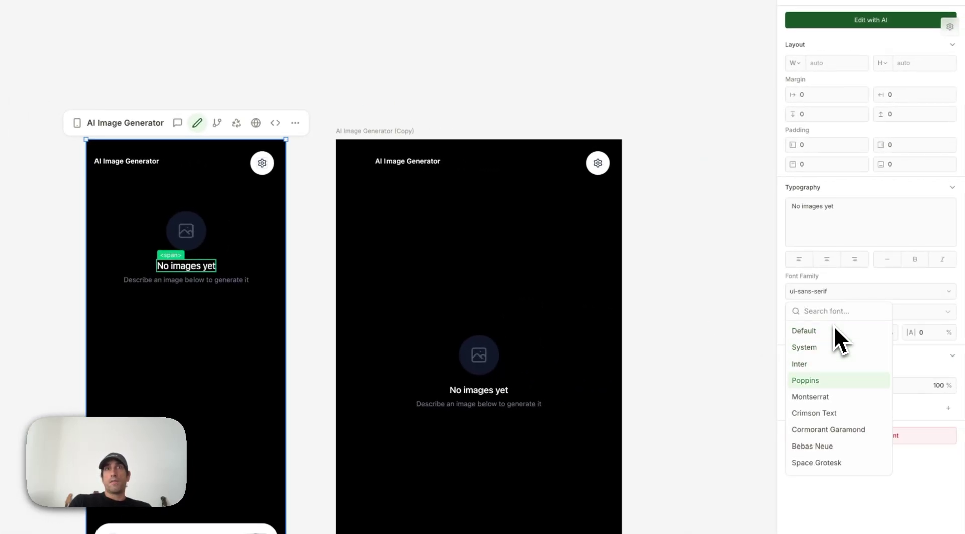
pyautogui.click(816, 384)
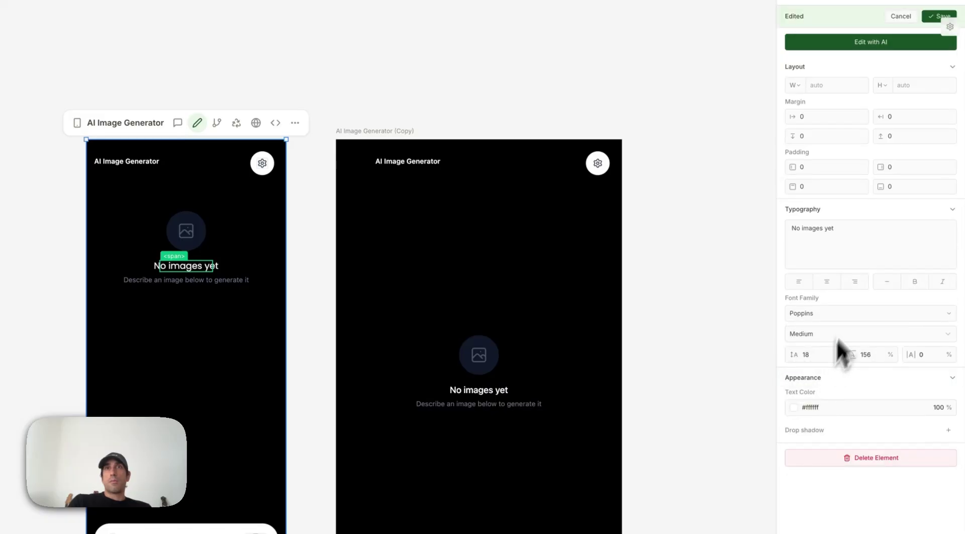
# Step: Try the Lato font on the "No images yet" heading, and cancel the font edits
pyautogui.click(825, 311)
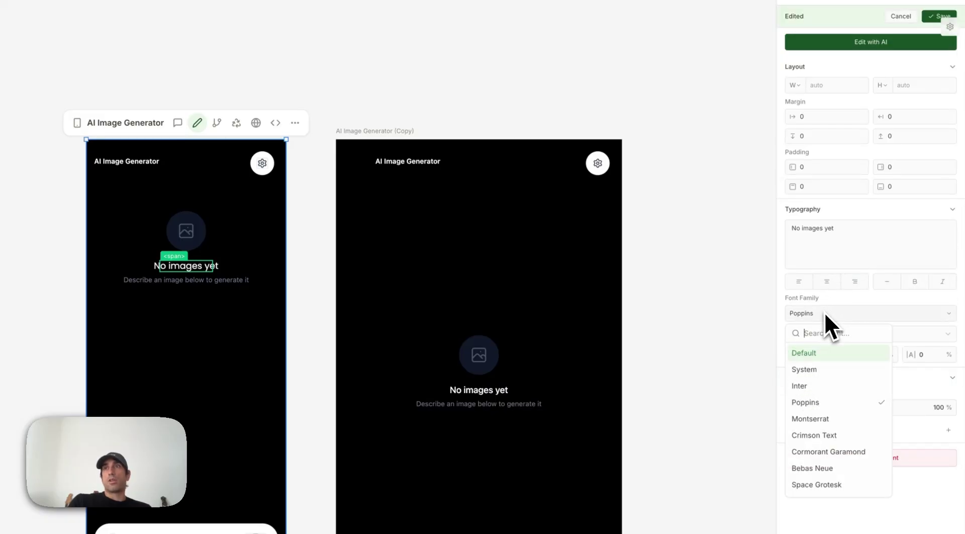
pyautogui.write('lat')
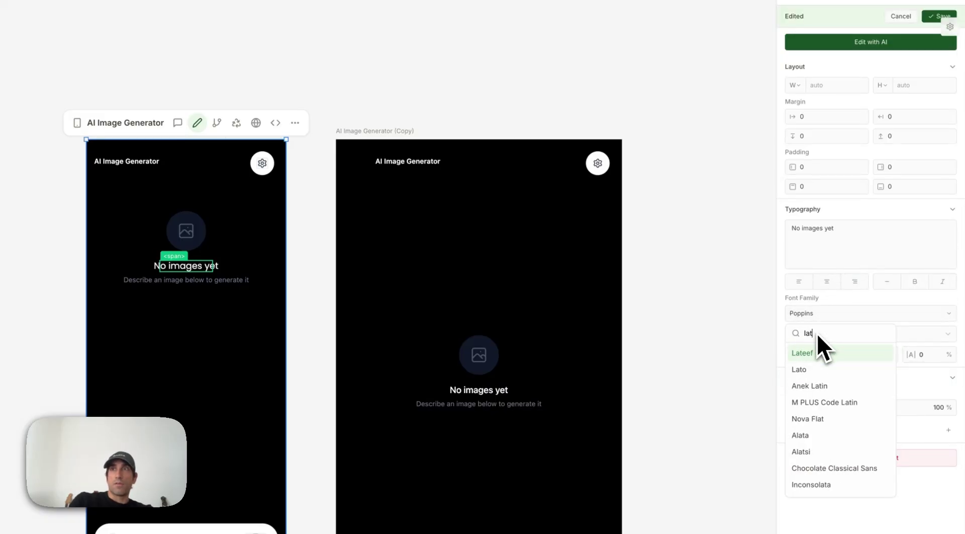
pyautogui.click(818, 370)
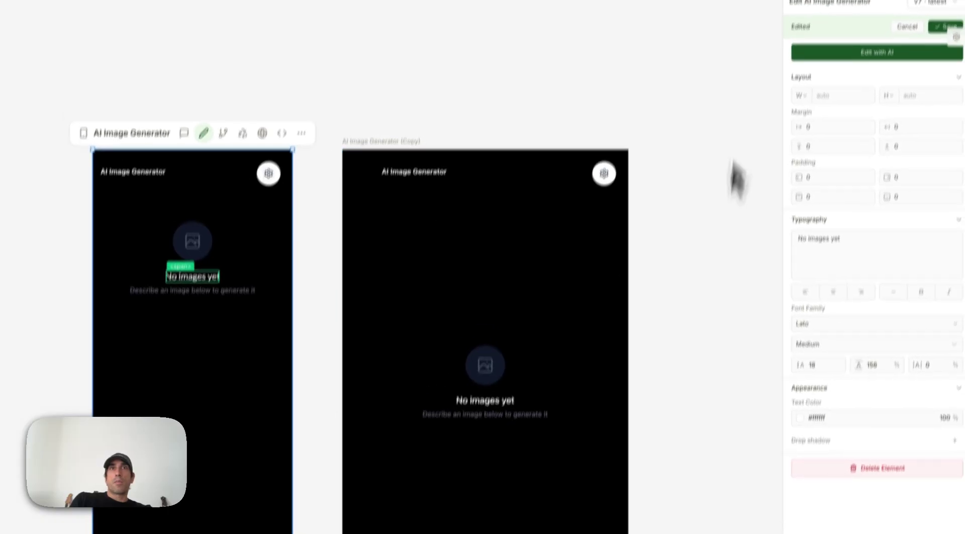
pyautogui.click(899, 18)
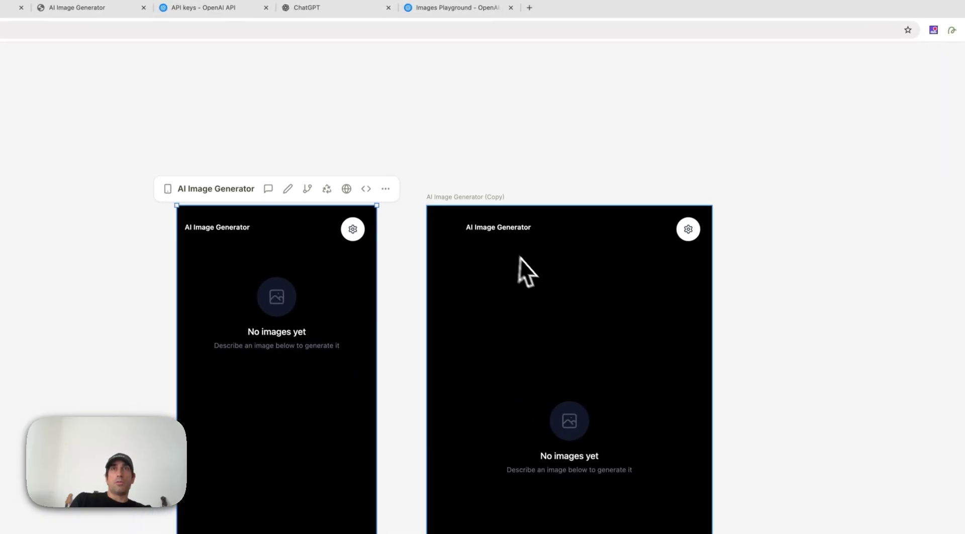
# Step: Look at the project's sharing options and close them
pyautogui.hscroll(-10, 311, 125)
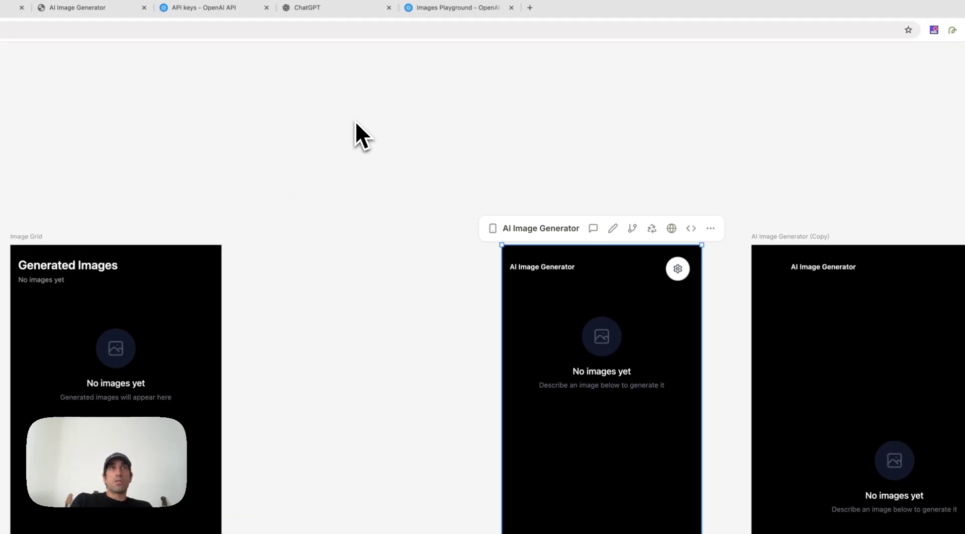
pyautogui.scroll(-5, 354, 121)
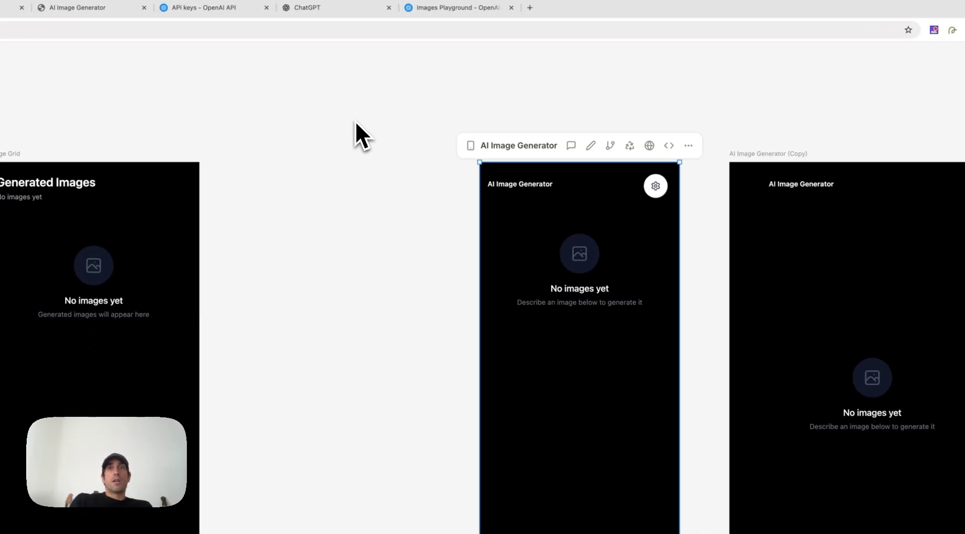
pyautogui.hscroll(-5, 327, 128)
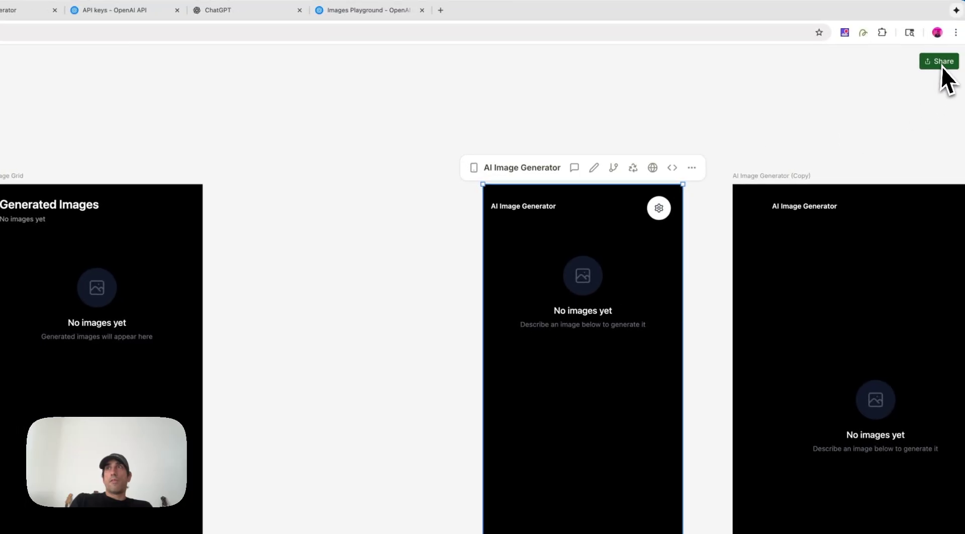
pyautogui.click(941, 63)
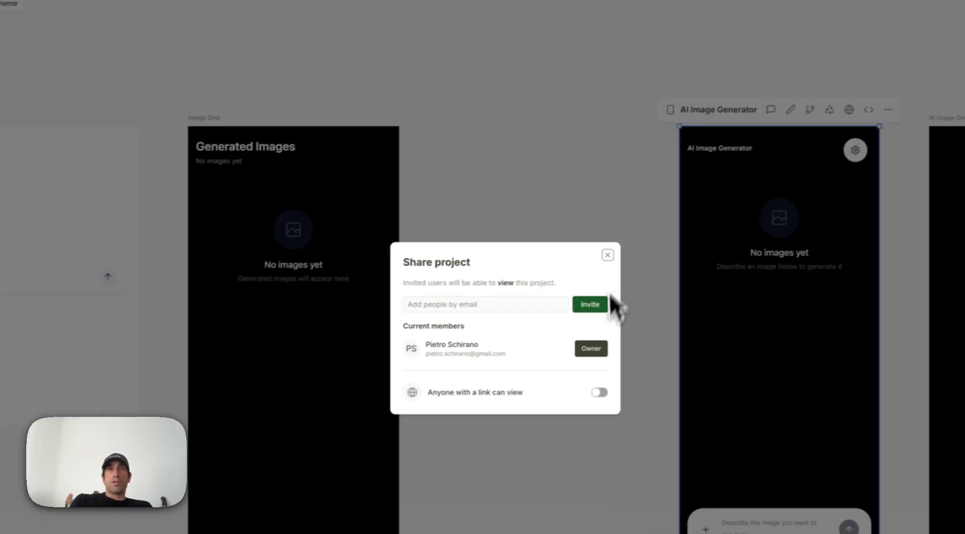
pyautogui.click(607, 255)
# Step: Open the variants prompt for the AI Chat Input Instance, set Variants to 2, and dismiss it by selecting the Image Grid
pyautogui.scroll(-3, 567, 248)
pyautogui.click(339, 223)
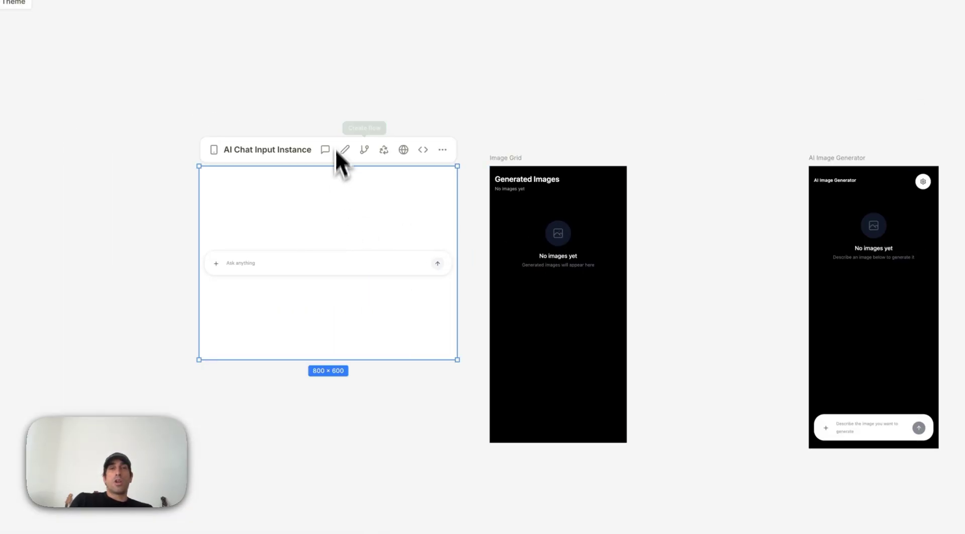
pyautogui.click(382, 150)
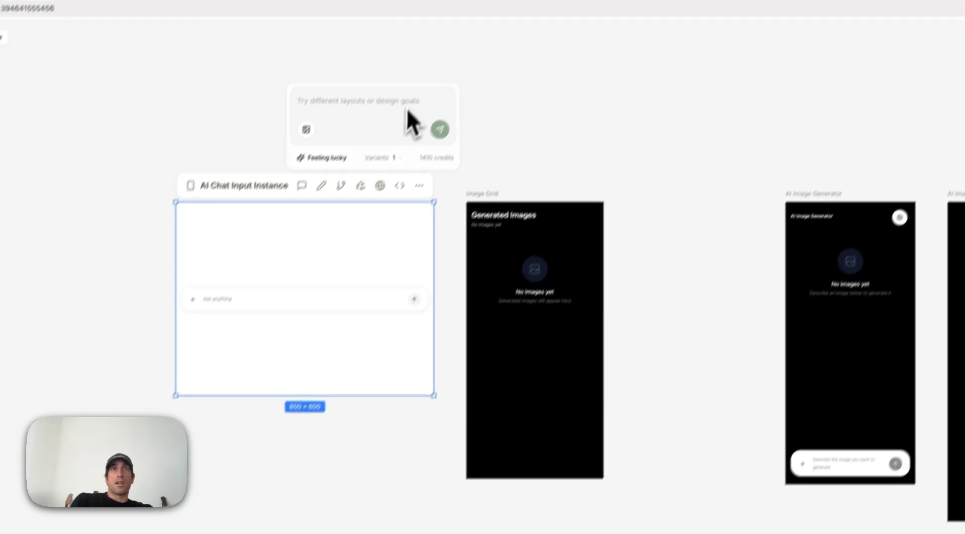
pyautogui.click(374, 182)
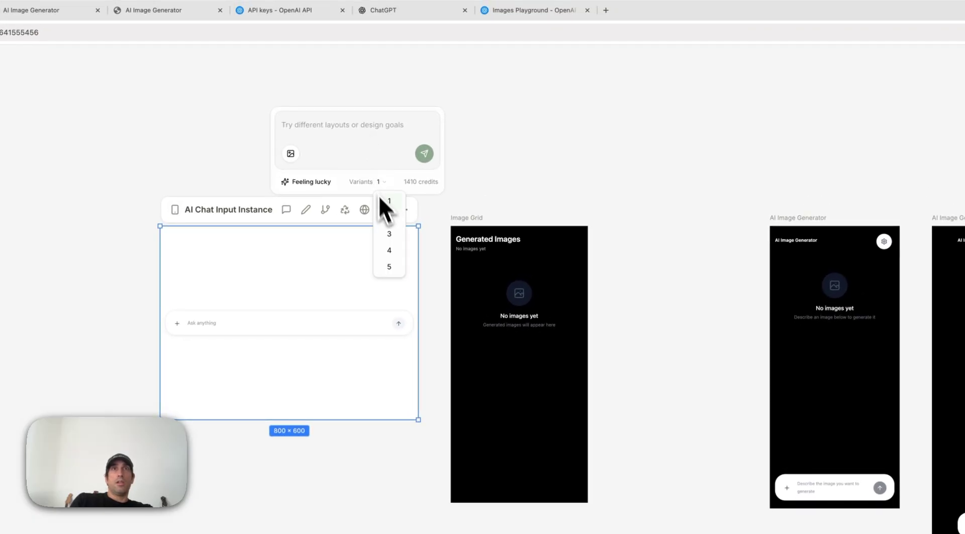
pyautogui.click(388, 223)
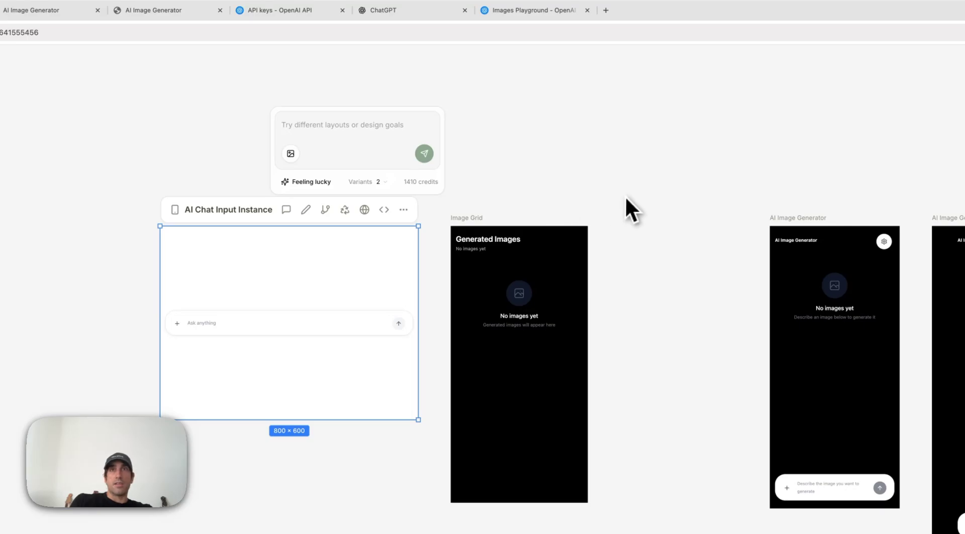
pyautogui.click(539, 273)
pyautogui.hscroll(6, 678, 146)
pyautogui.scroll(5, 486, 153)
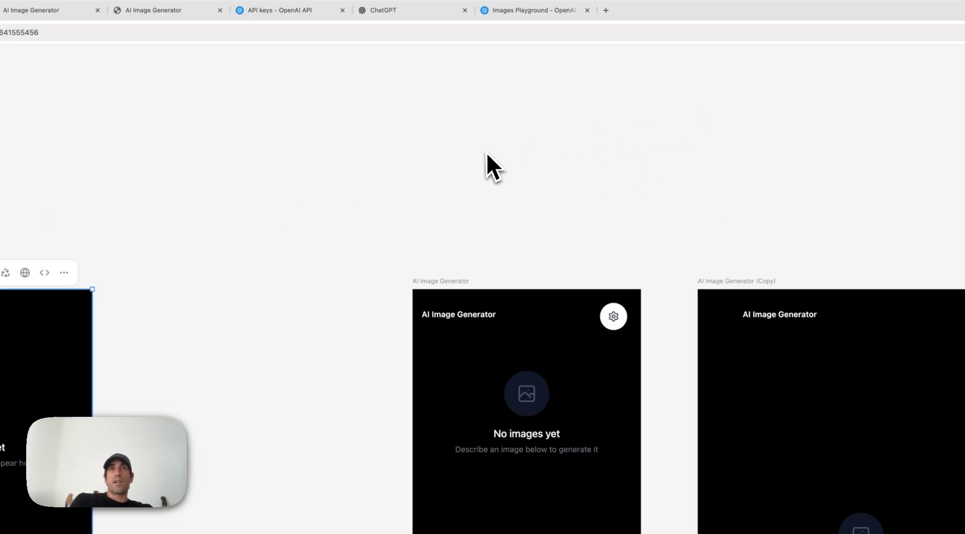
pyautogui.hscroll(-4, 487, 153)
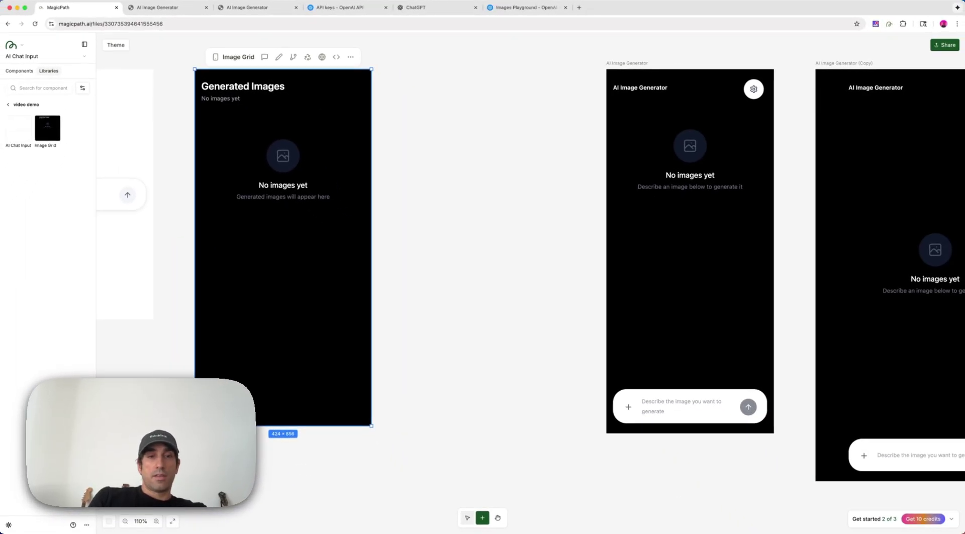